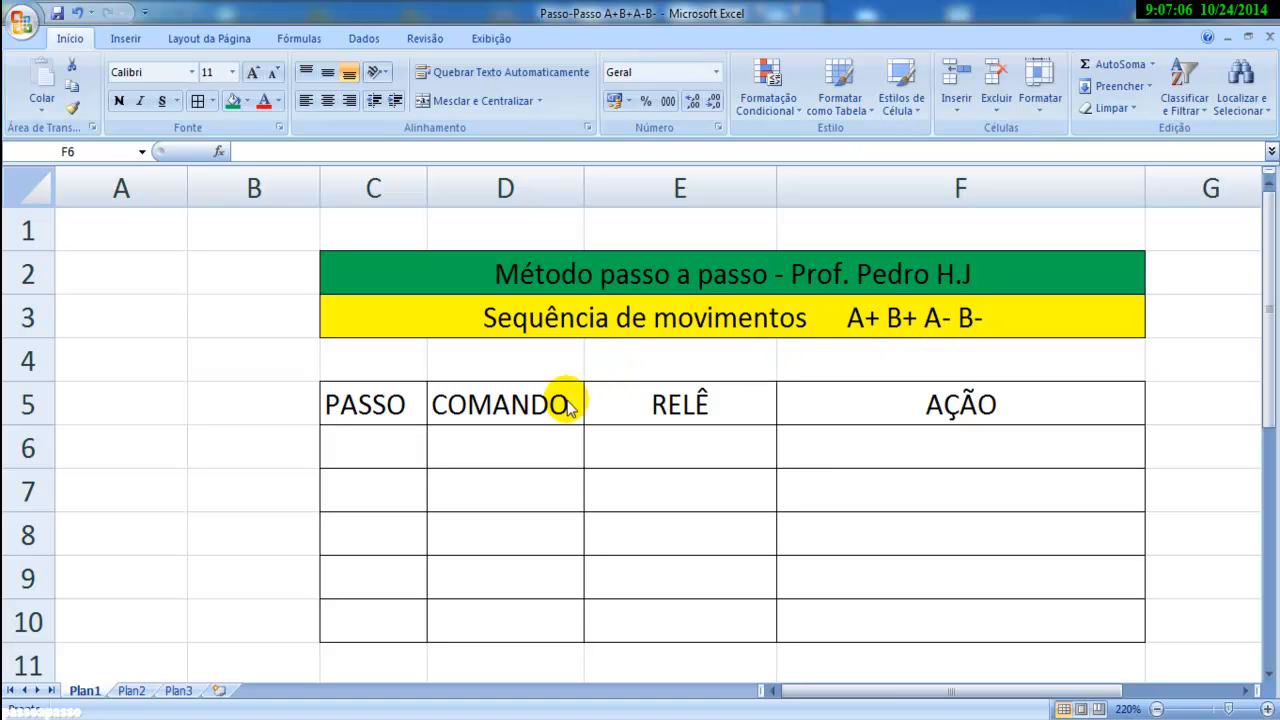
# - Restore the cleared entries of steps 1º to 5º in the step table by undoing the deletions one row at a time
pyautogui.click(189, 441)
pyautogui.hotkey('ctrl', 'z')
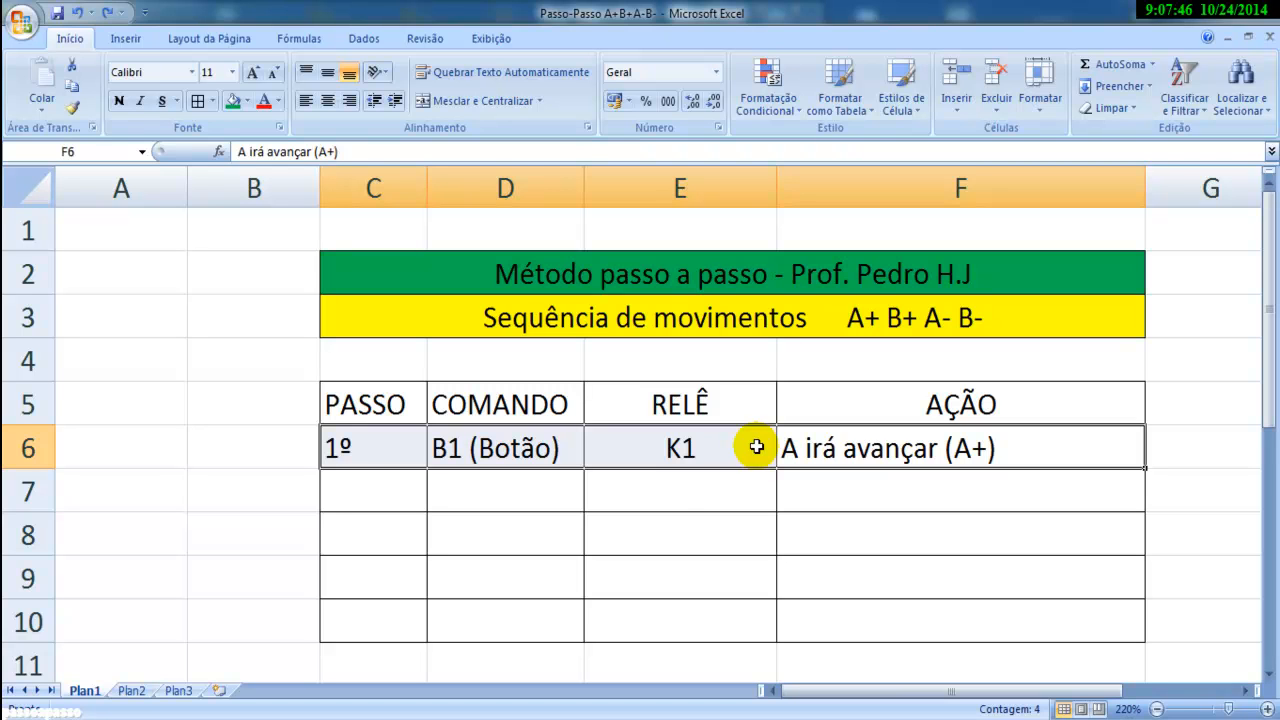
pyautogui.hotkey('ctrl', 'z')
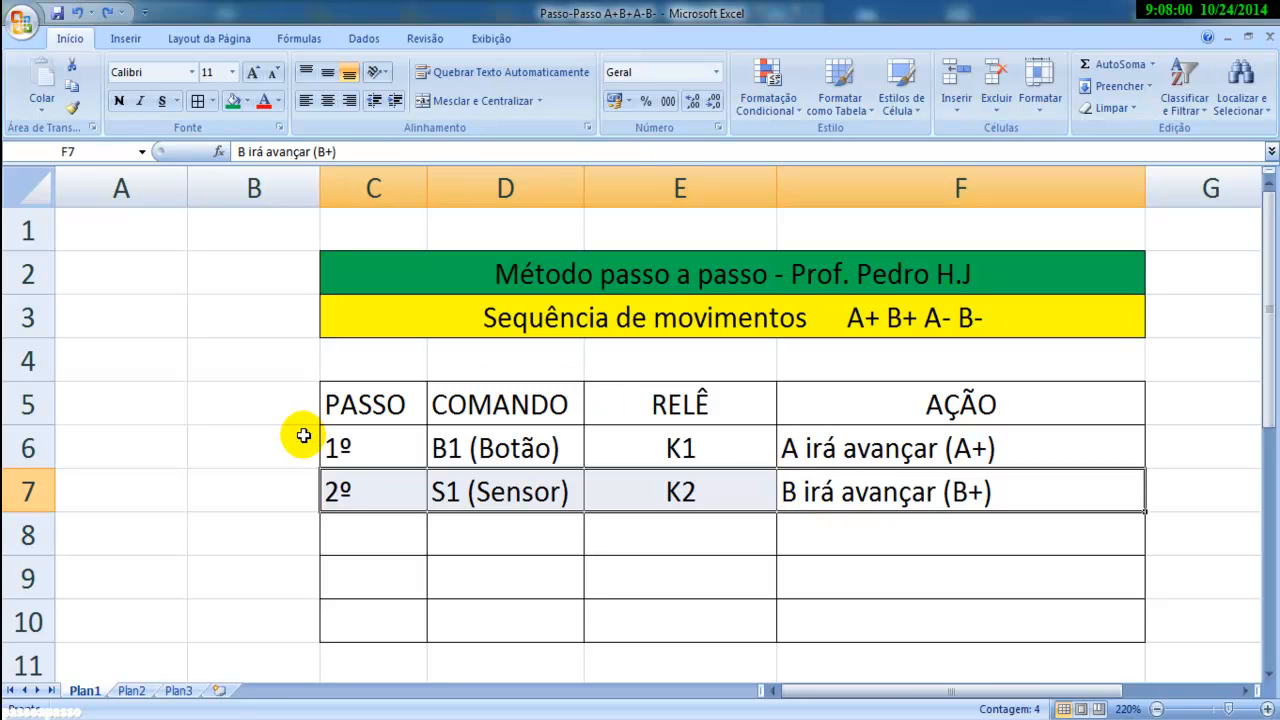
pyautogui.hotkey('ctrl', 'z')
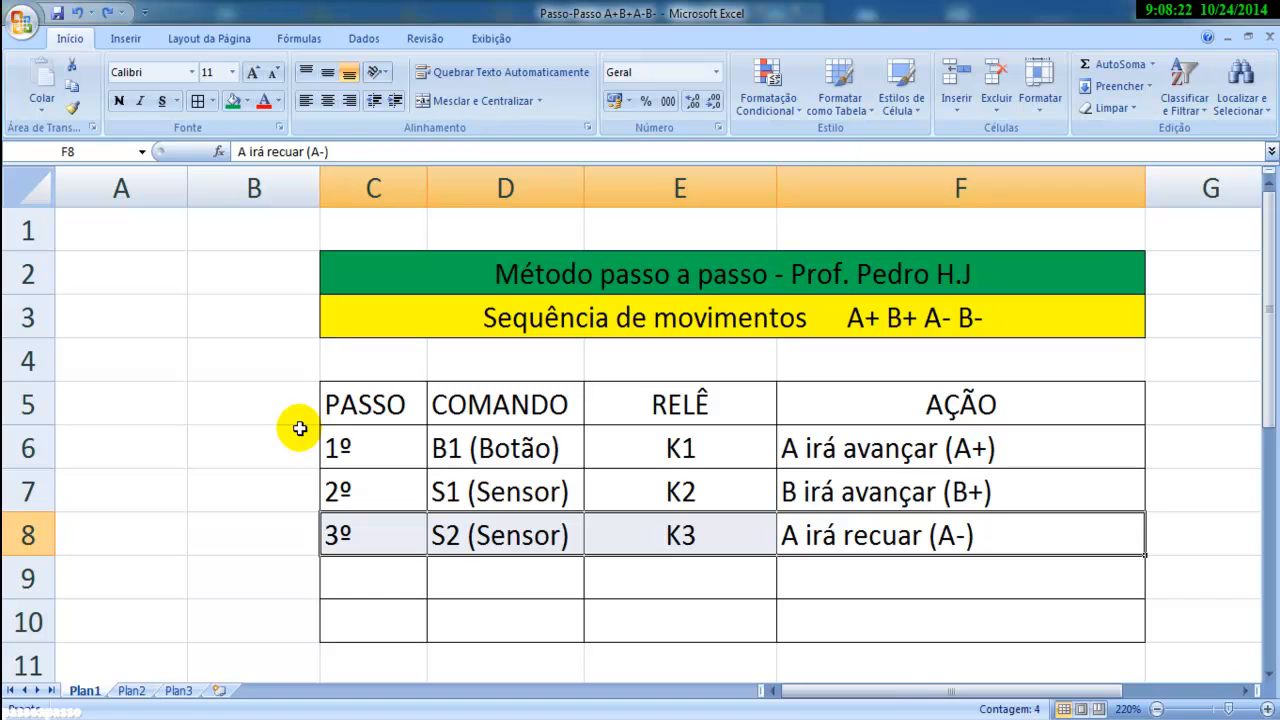
pyautogui.hotkey('ctrl', 'z')
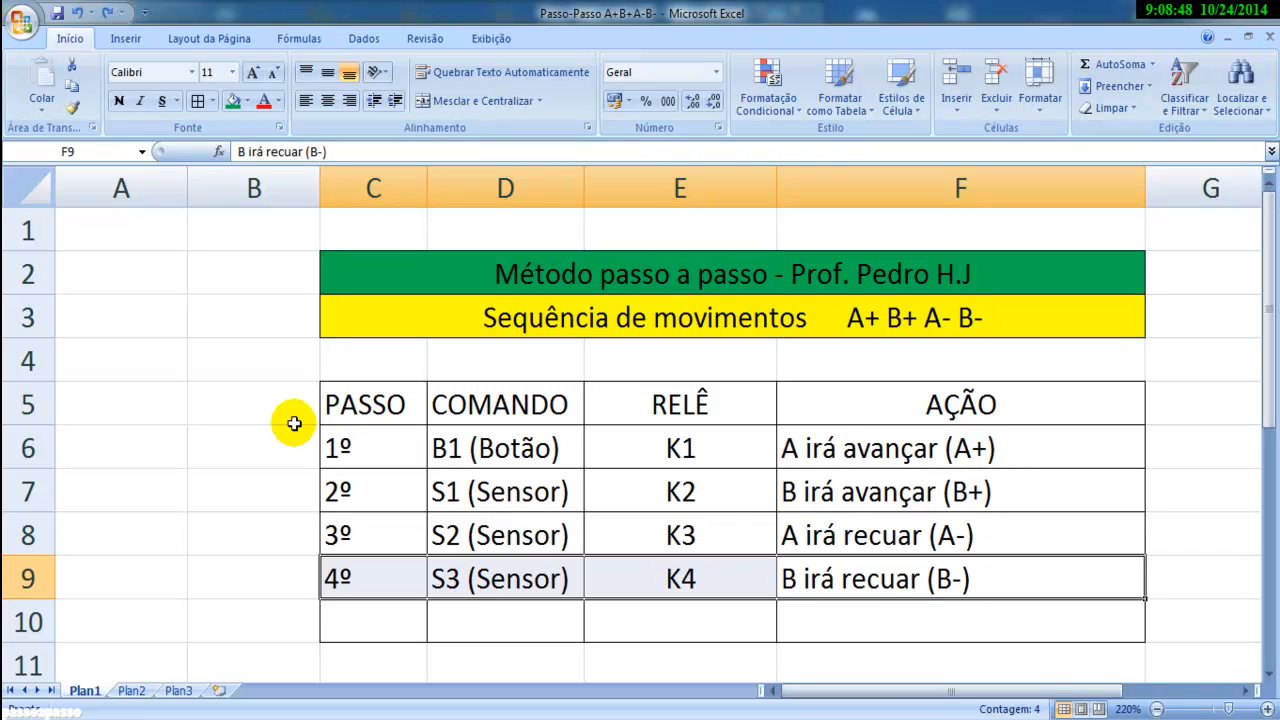
pyautogui.hotkey('ctrl', 'z')
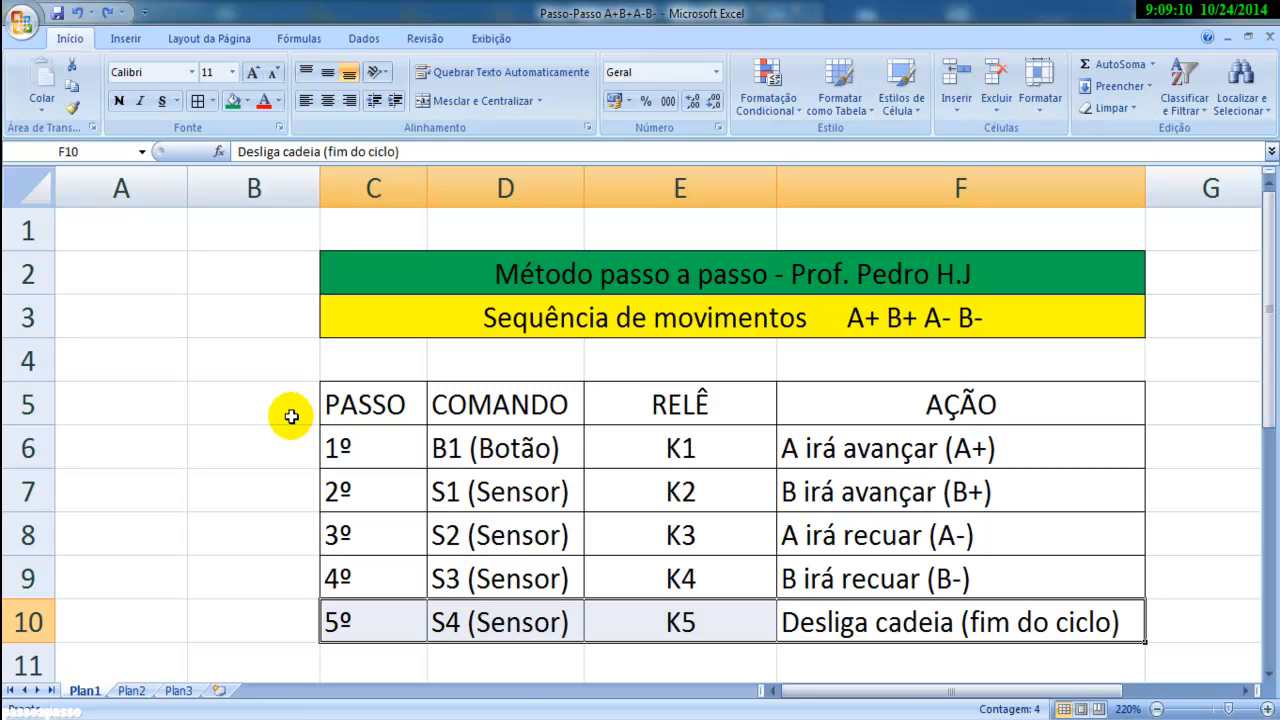
# - Switch to FluidSIM-P and delete the Y2 solenoid branch with its B label from the solenoid circuit
pyautogui.click(496, 718)
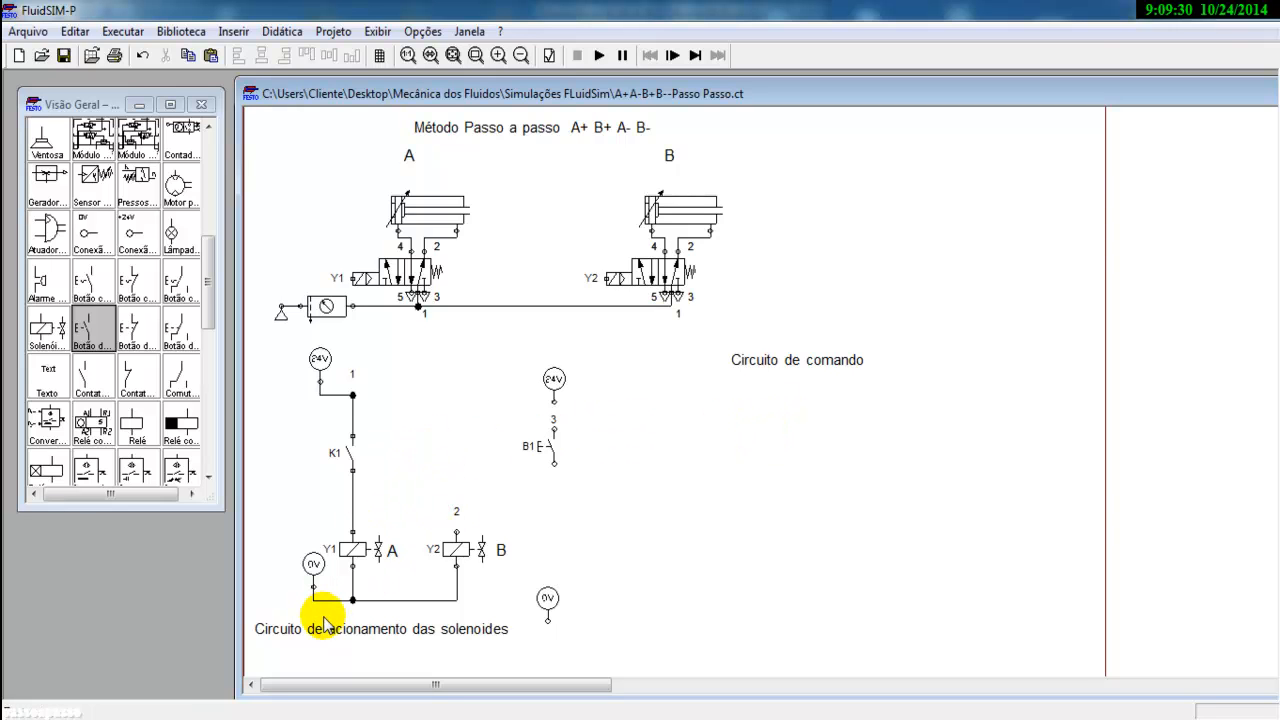
pyautogui.moveTo(420, 485); pyautogui.dragTo(523, 600)
pyautogui.press('Delete')
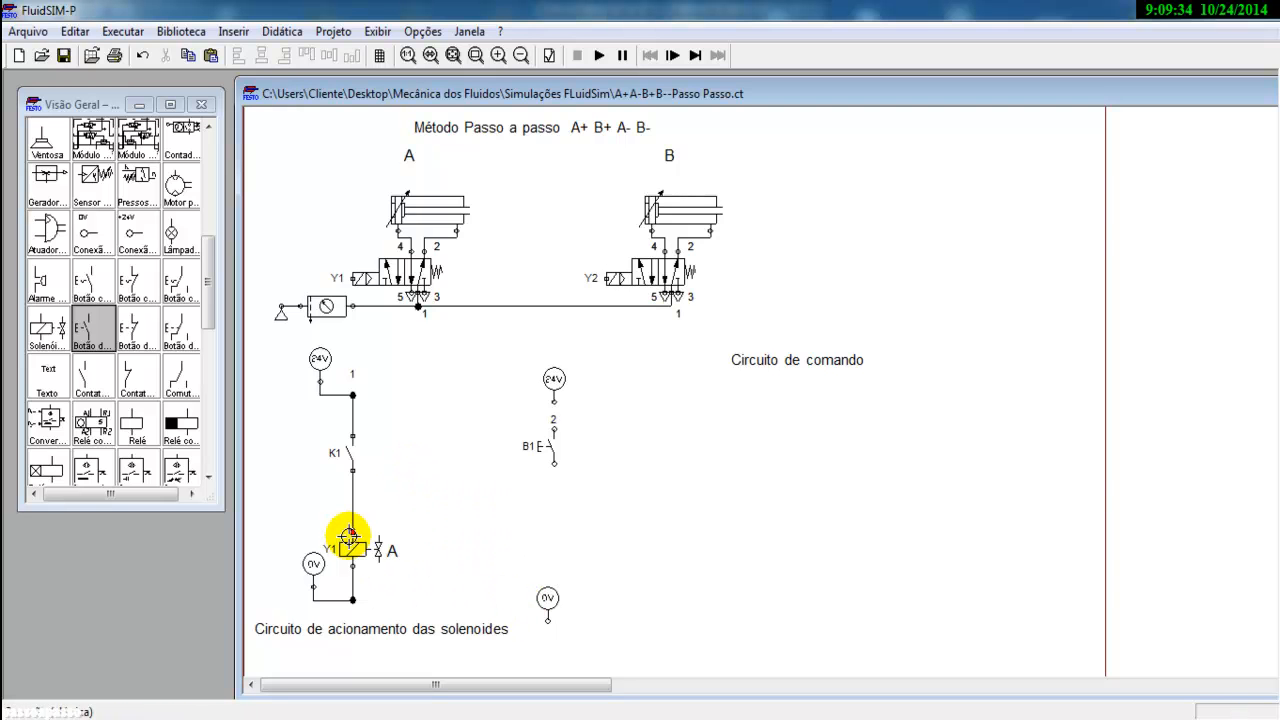
# - Examine the cylinder valves, check the 1º step's command and relay in the Excel table, and return to the FluidSIM circuit
pyautogui.scroll(2, 555, 273)
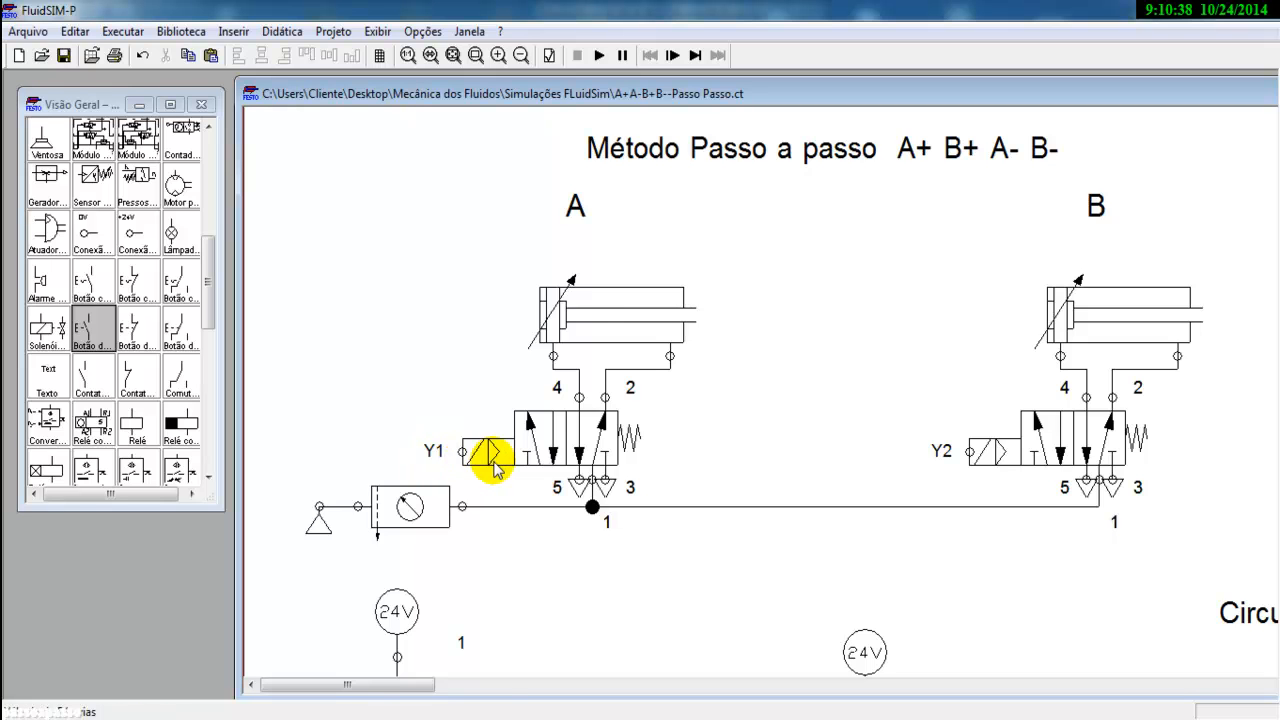
pyautogui.scroll(-1, 495, 468)
pyautogui.scroll(-1, 495, 468)
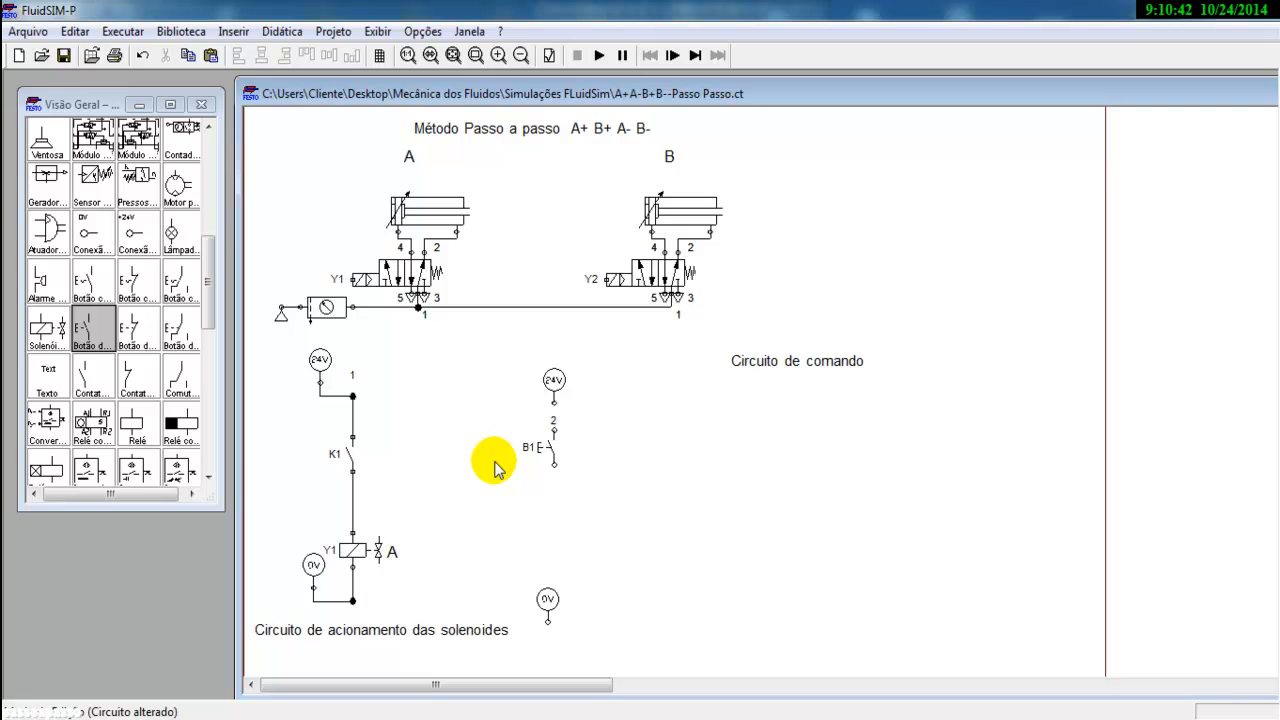
pyautogui.hotkey('alt', 'Tab')
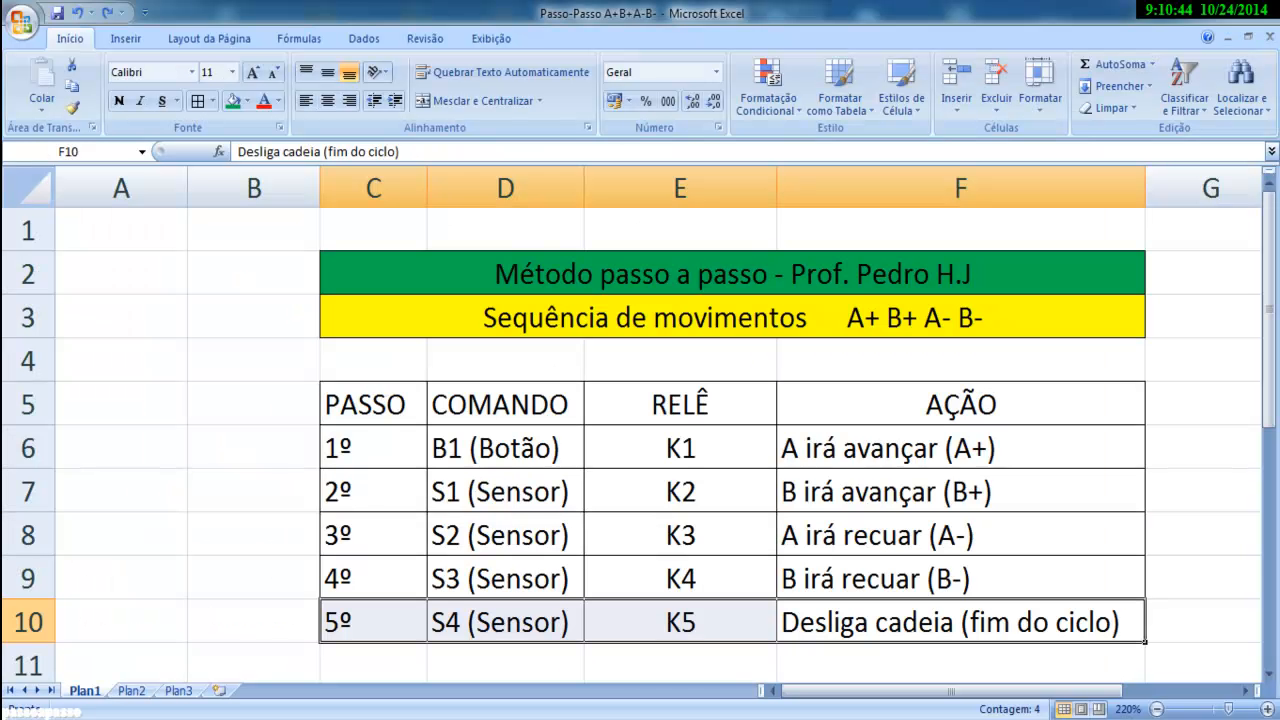
pyautogui.click(661, 447)
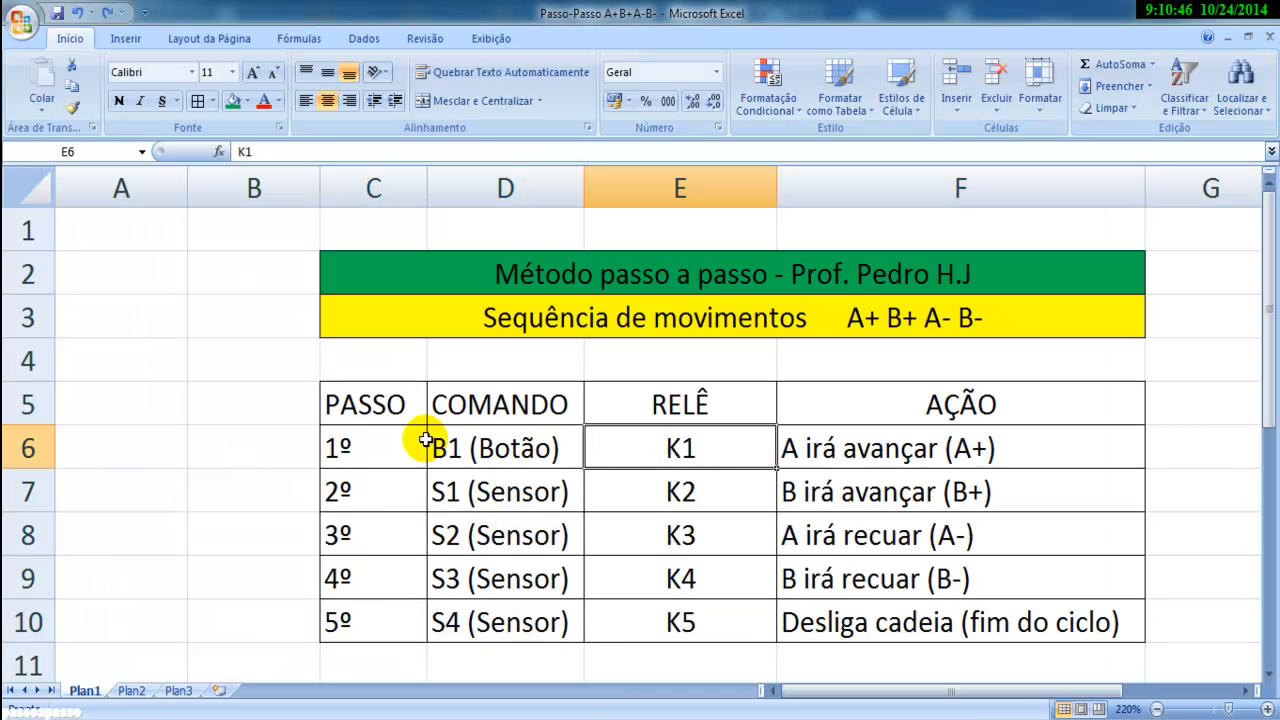
pyautogui.click(478, 441)
pyautogui.click(668, 441)
pyautogui.hotkey('alt', 'Tab')
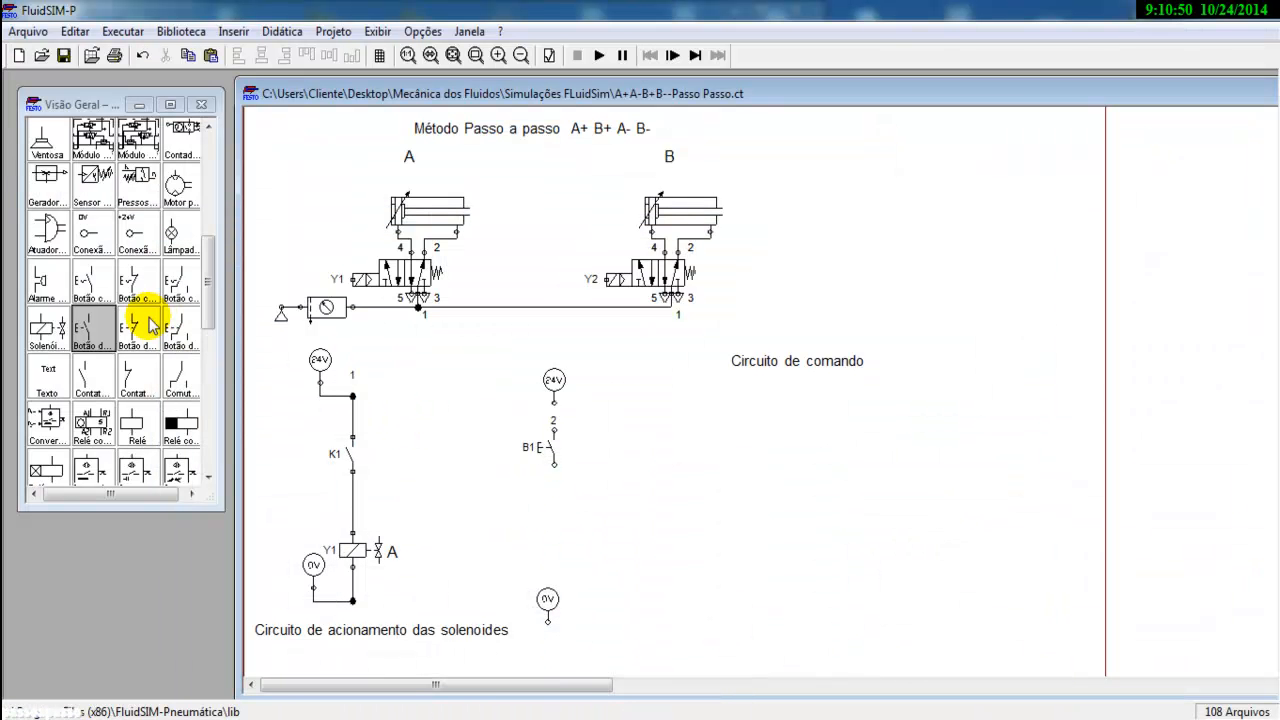
# - Place a relay coil below push button B1 and wire both in series between the 24V and 0V connections
pyautogui.moveTo(210, 307); pyautogui.dragTo(207, 335)
pyautogui.moveTo(138, 255); pyautogui.dragTo(548, 510)
pyautogui.moveTo(521, 340); pyautogui.dragTo(548, 512)
pyautogui.click(545, 451)
pyautogui.moveTo(547, 426); pyautogui.dragTo(548, 402)
pyautogui.moveTo(552, 531); pyautogui.dragTo(552, 560)
# - Label the relay coil below push button B1 as K1
pyautogui.doubleClick(547, 557)
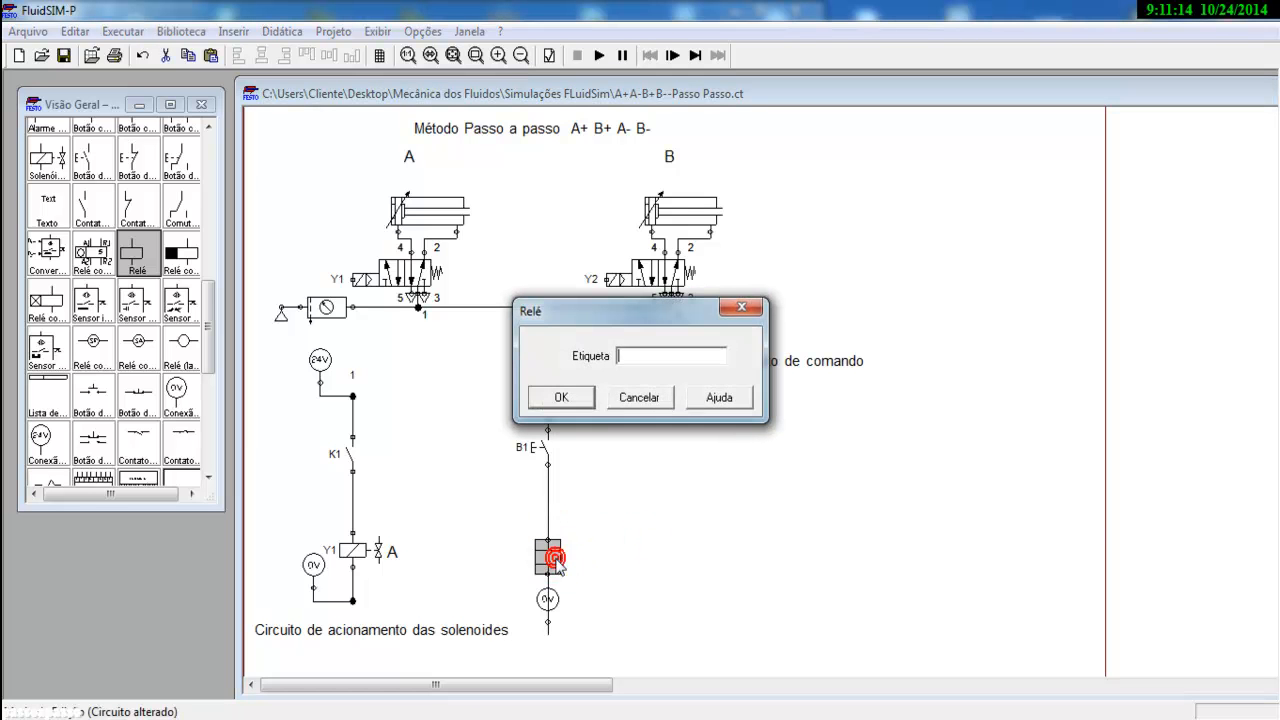
pyautogui.write('K1')
pyautogui.press('Return')
# - Offset the command circuit's 0V and 24V connections to the left of the B1 line
pyautogui.moveTo(547, 599); pyautogui.dragTo(518, 601)
pyautogui.click(599, 622)
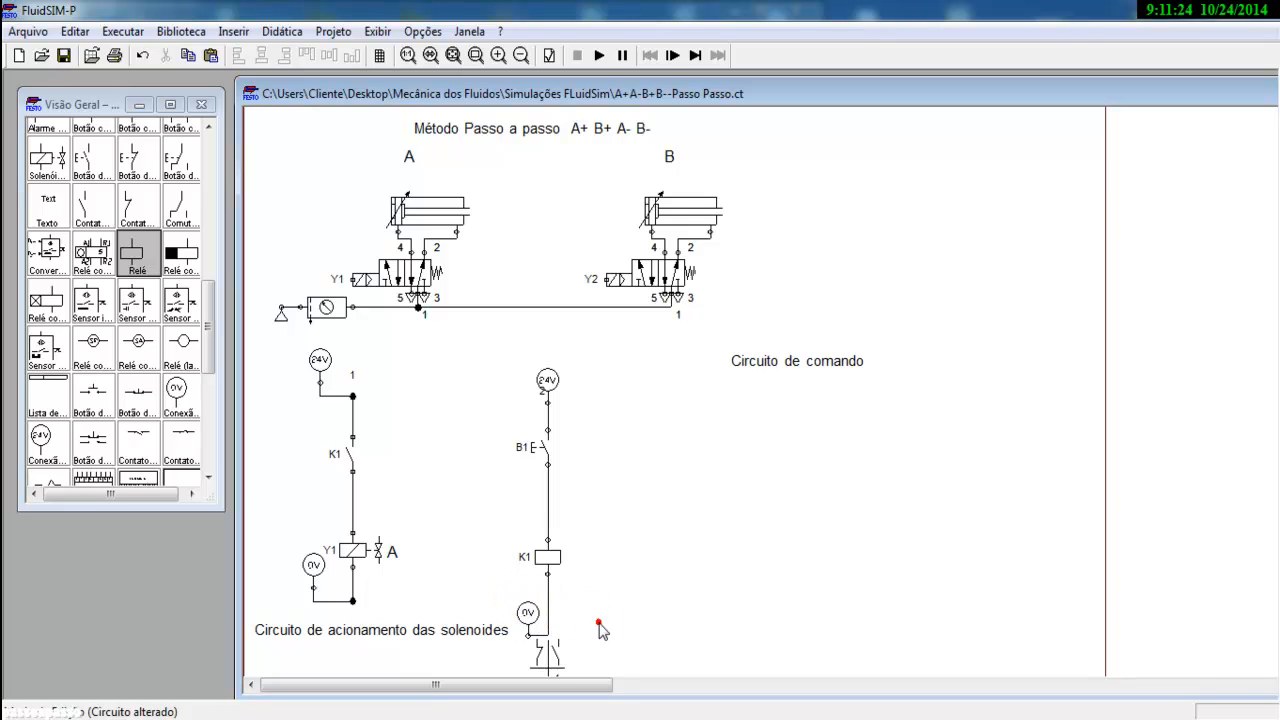
pyautogui.moveTo(547, 379); pyautogui.dragTo(497, 346)
pyautogui.moveTo(528, 416); pyautogui.dragTo(531, 388)
pyautogui.click(637, 428)
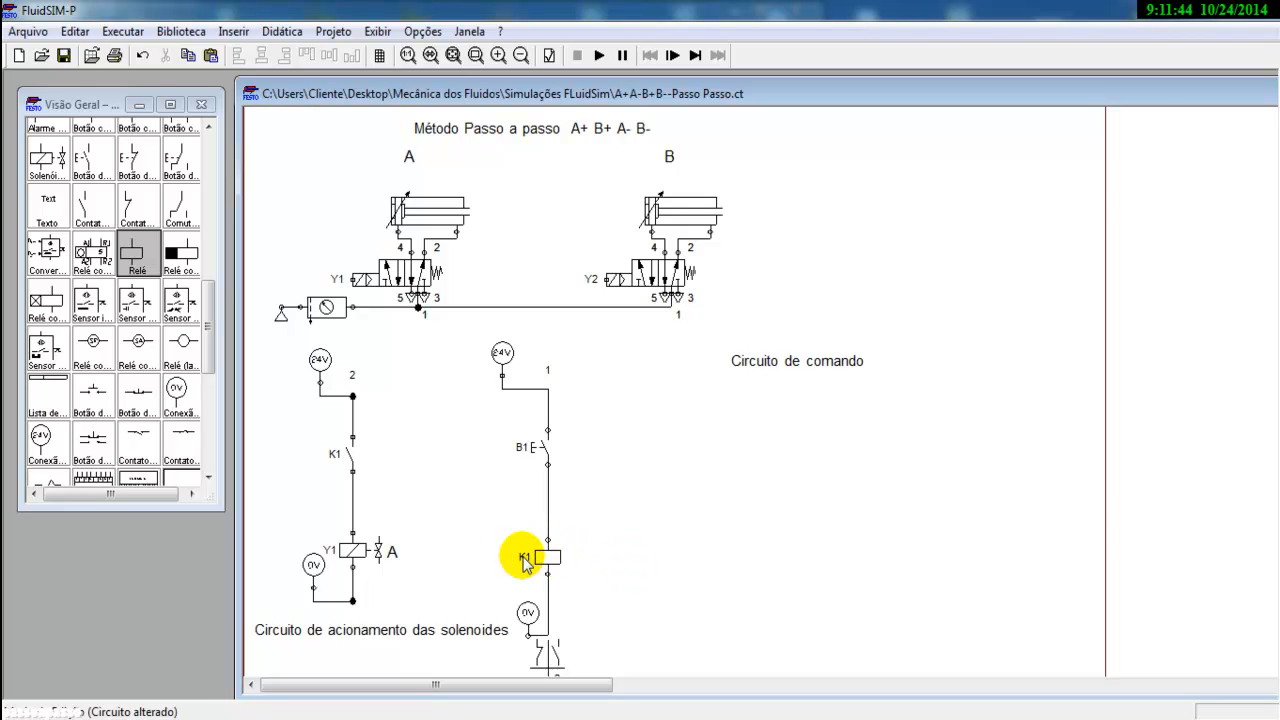
# - Place an unconnected normally open contact beside the Y1 branch and label it K1
pyautogui.moveTo(92, 202); pyautogui.dragTo(401, 453)
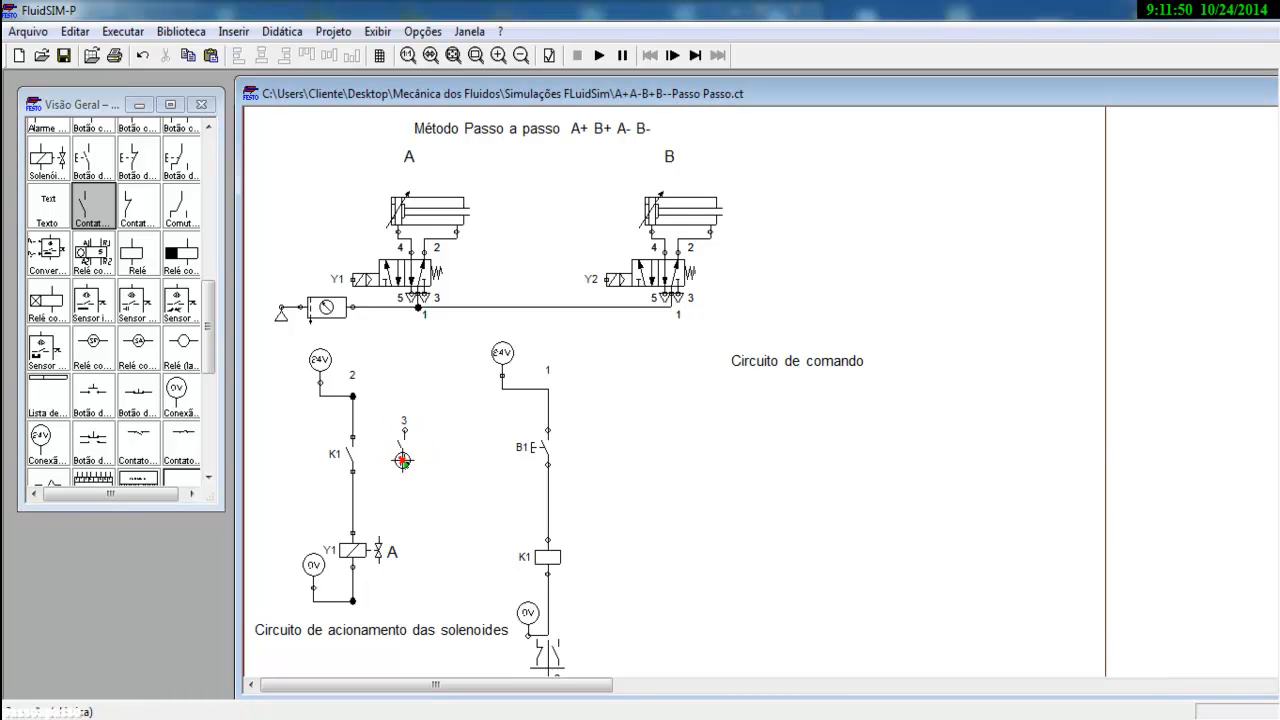
pyautogui.doubleClick(401, 448)
pyautogui.click(677, 406)
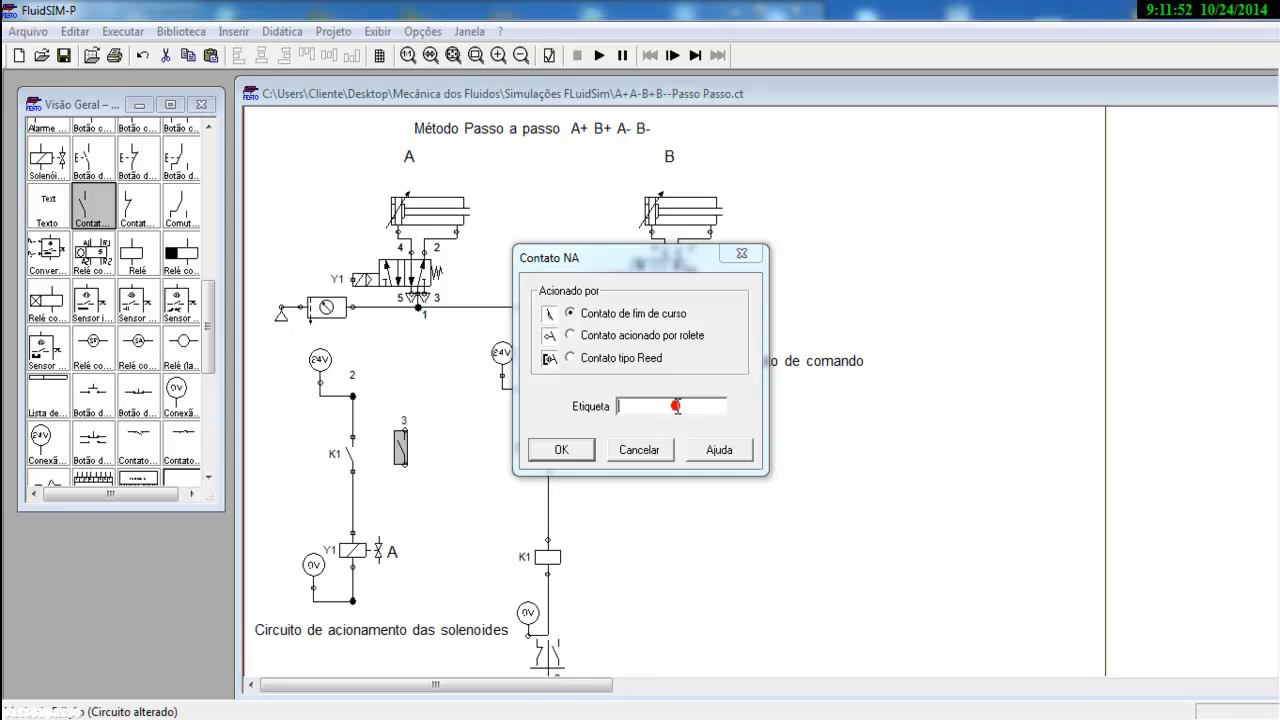
pyautogui.write('K1')
pyautogui.press('Return')
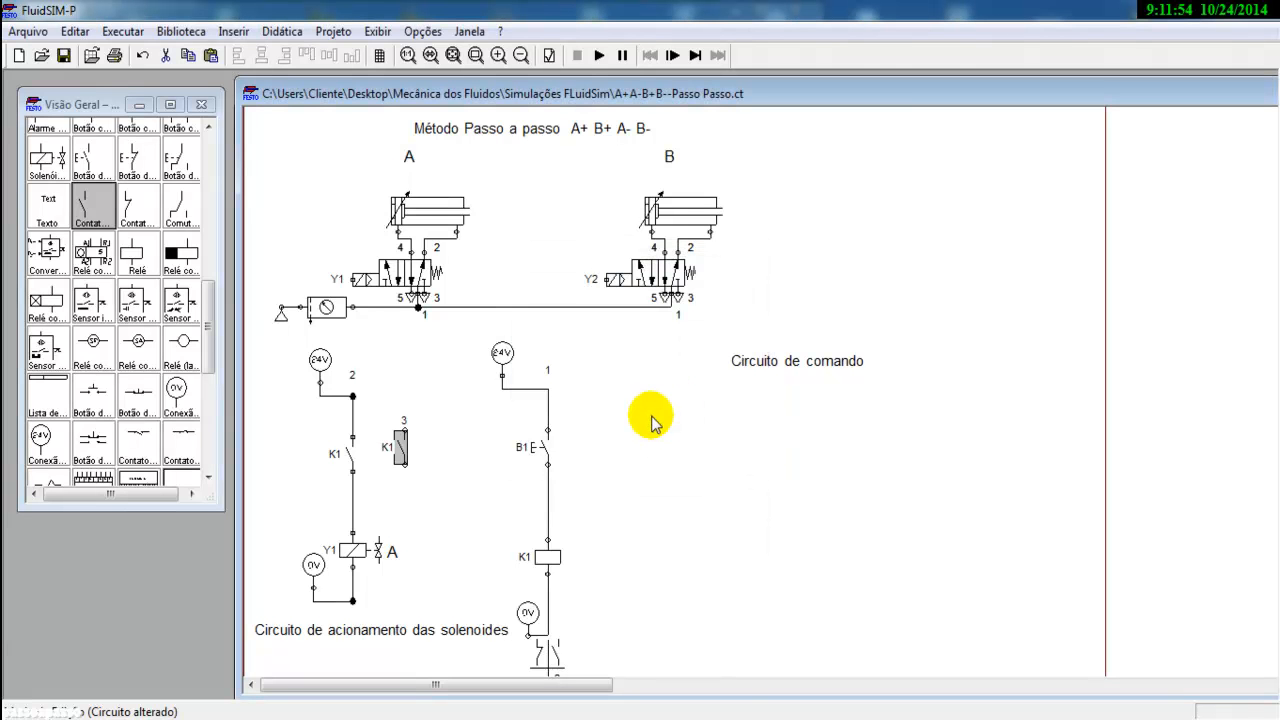
# - Place an unconnected normally closed contact beside the new normally open one and label it K1
pyautogui.moveTo(123, 196); pyautogui.dragTo(440, 450)
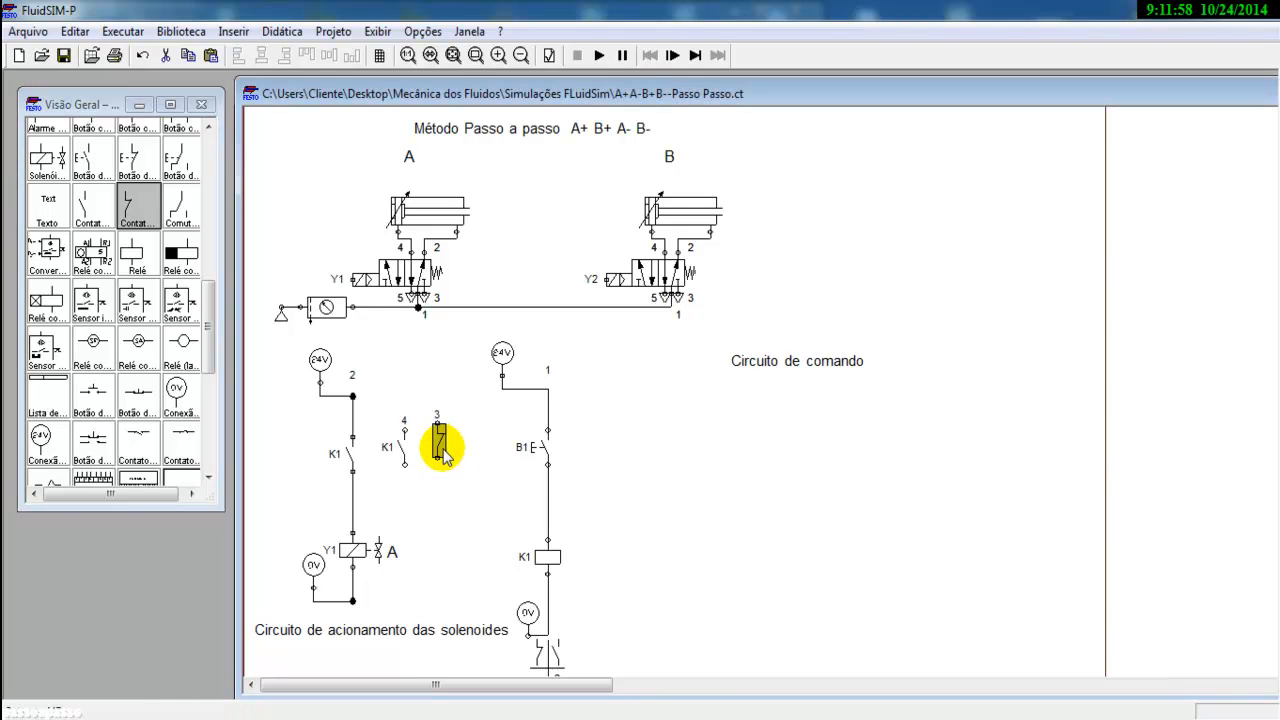
pyautogui.doubleClick(438, 440)
pyautogui.click(686, 404)
pyautogui.write('K1')
pyautogui.press('Return')
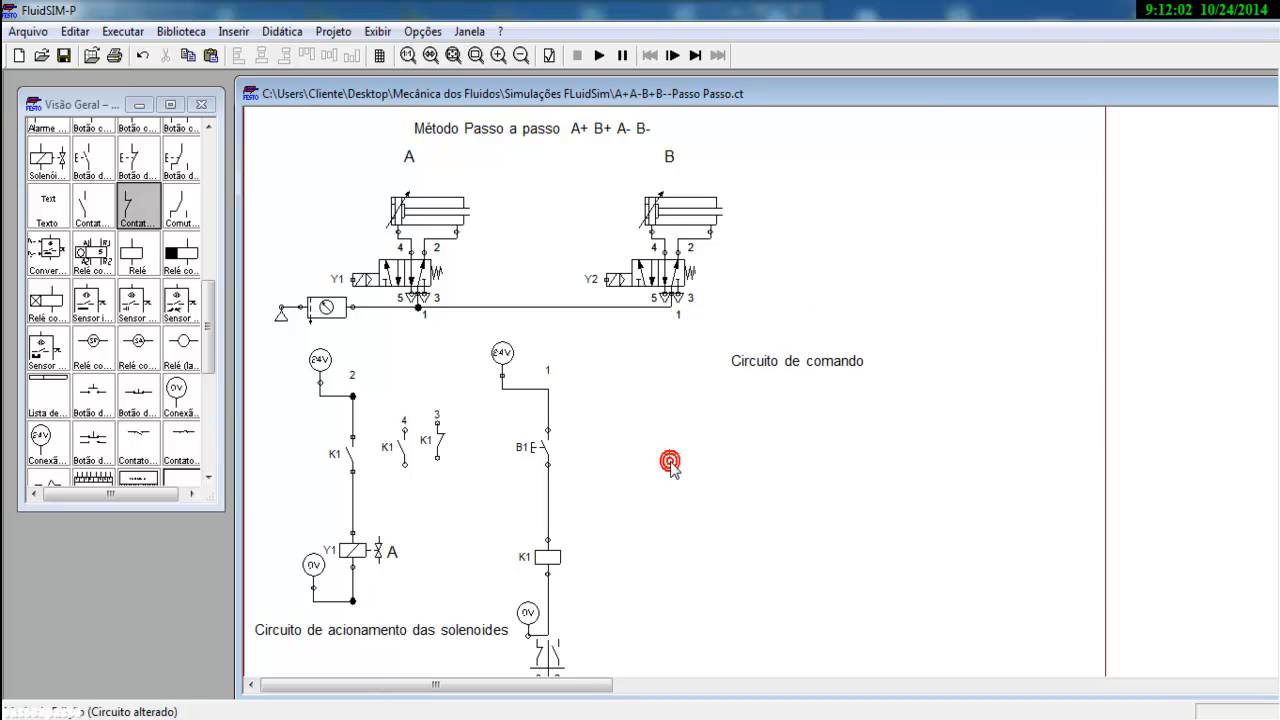
# - Start the simulation and actuate push button B1 repeatedly to examine how relay K1 switches its contacts
pyautogui.scroll(1, 671, 466)
pyautogui.scroll(-3, 762, 512)
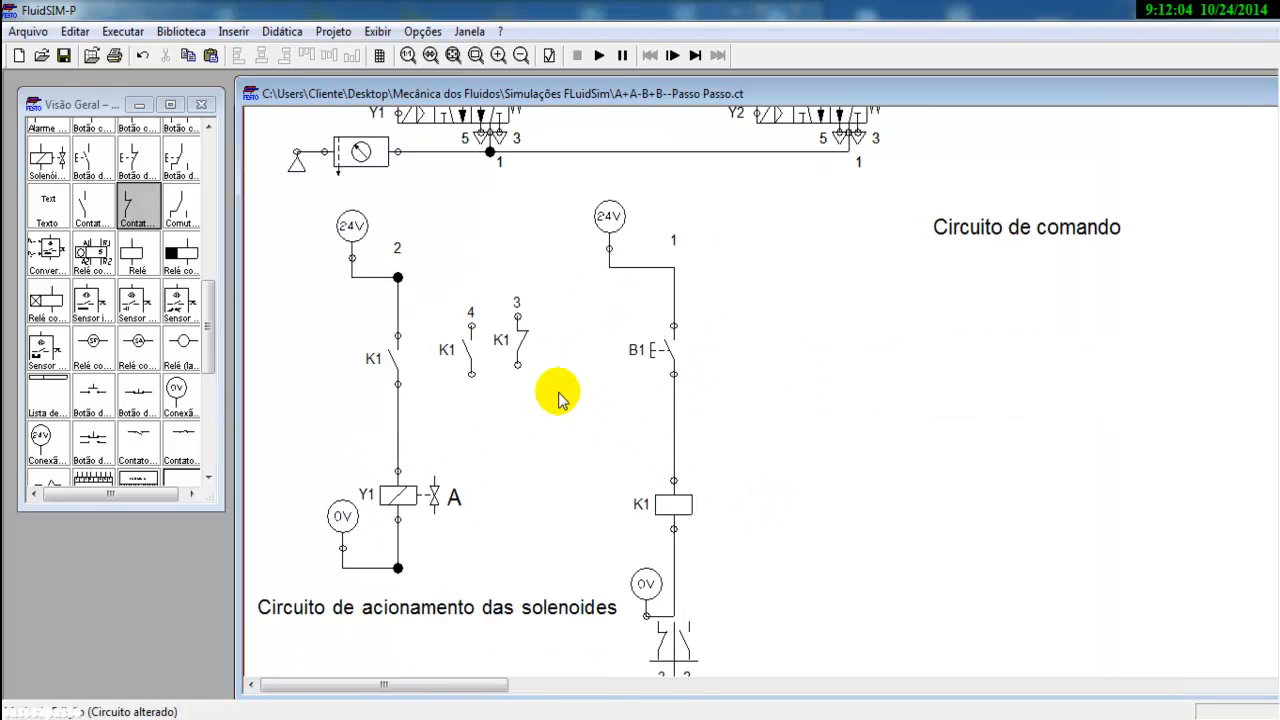
pyautogui.click(600, 56)
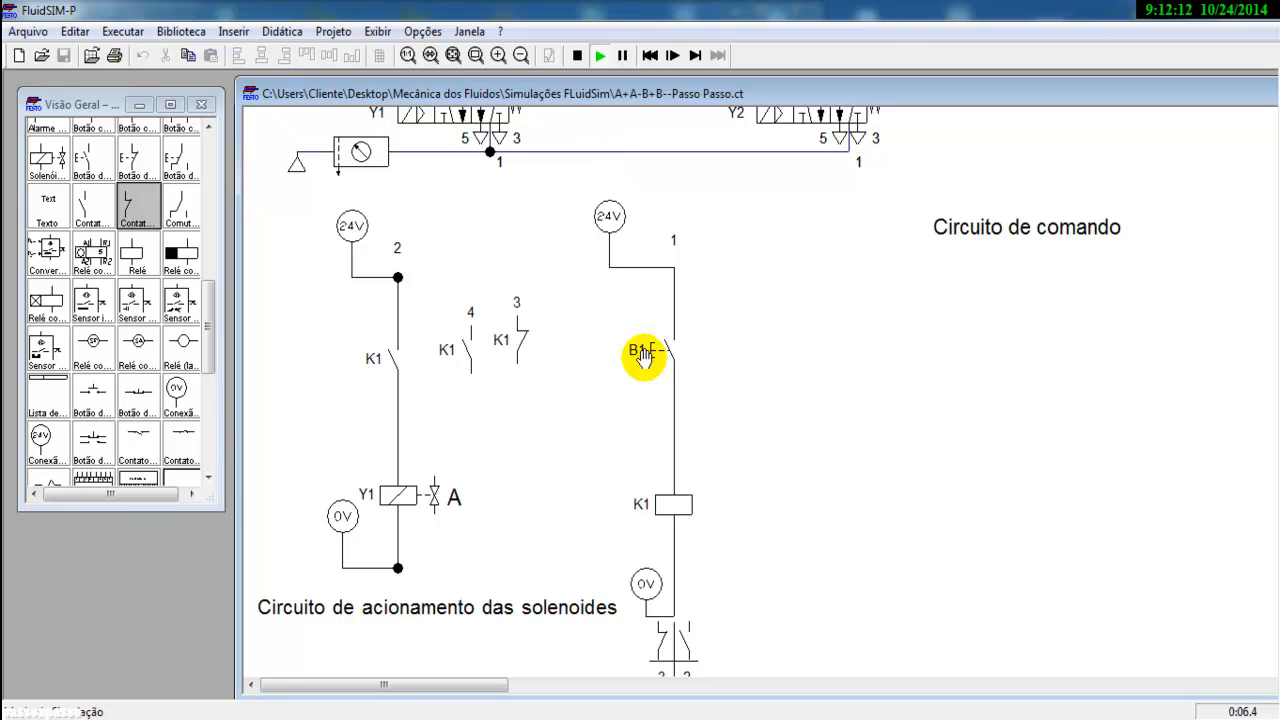
pyautogui.click(675, 347)
pyautogui.click(675, 347)
pyautogui.click(675, 347)
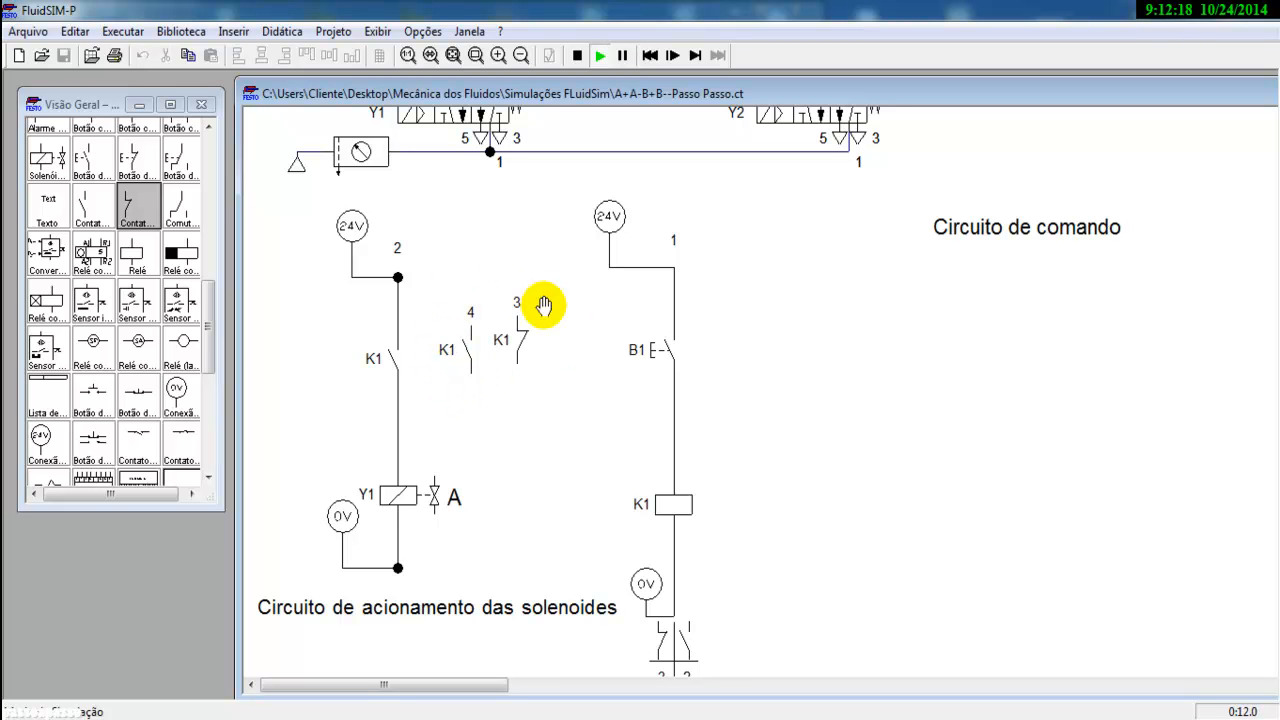
pyautogui.click(668, 352)
pyautogui.click(670, 350)
# - Actuate push button B1 repeatedly while observing cylinder A and the K1 contacts, and stop the simulation
pyautogui.scroll(-1, 671, 323)
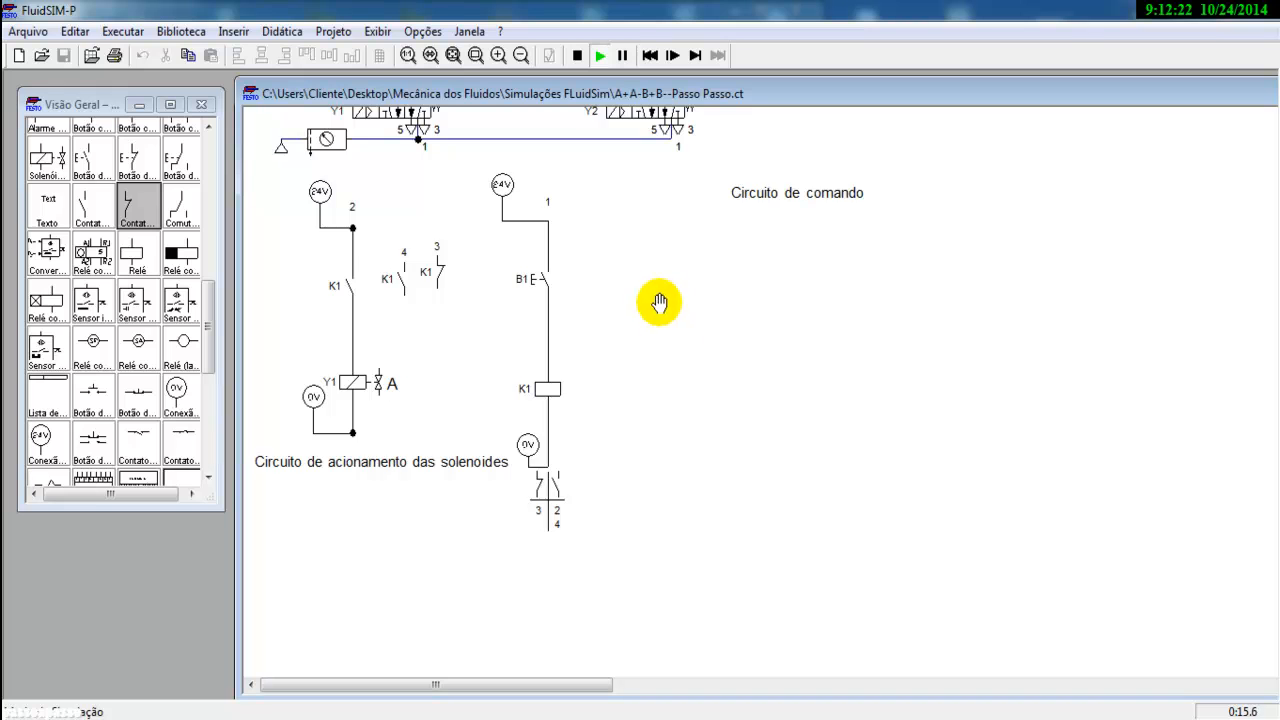
pyautogui.scroll(2, 668, 324)
pyautogui.click(548, 386)
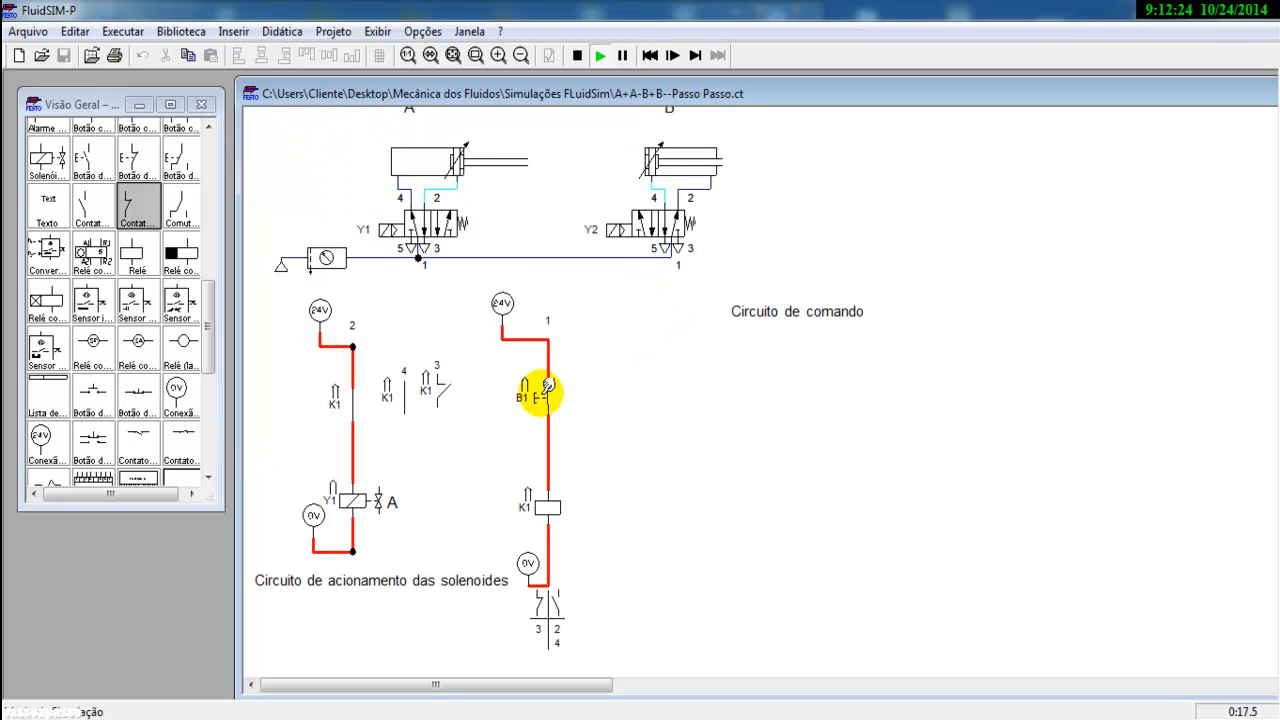
pyautogui.click(548, 386)
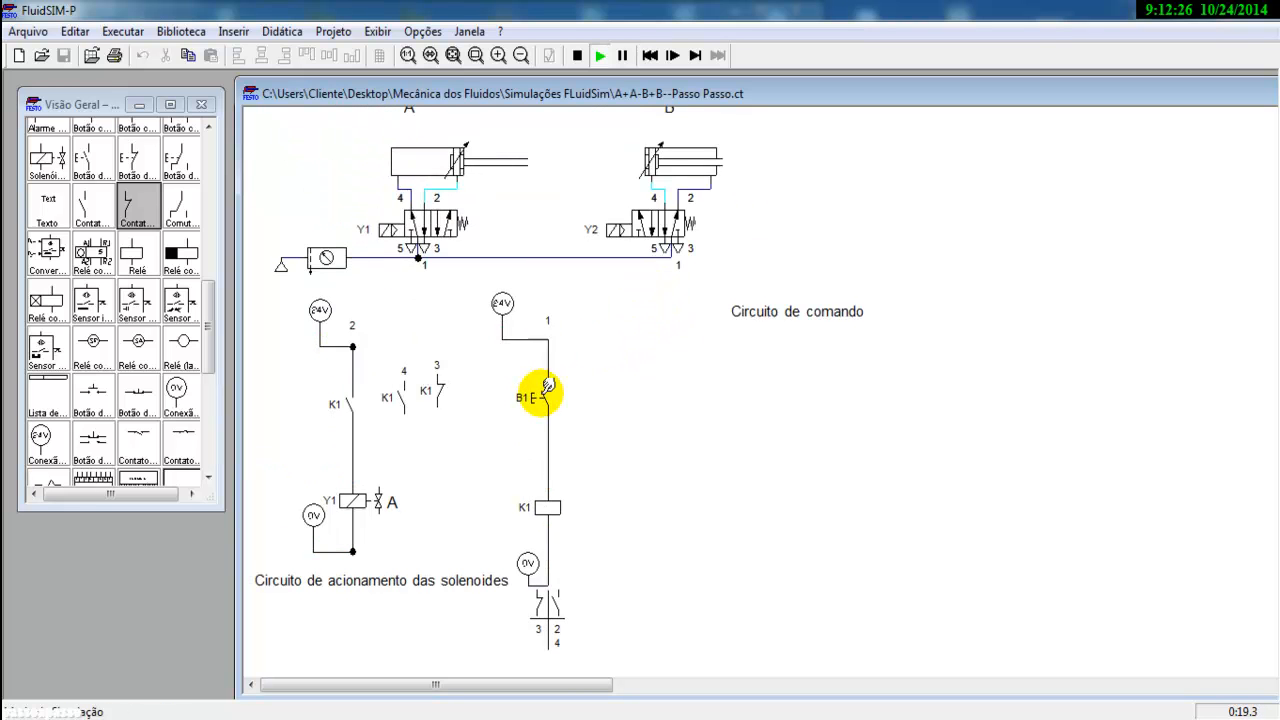
pyautogui.click(548, 386)
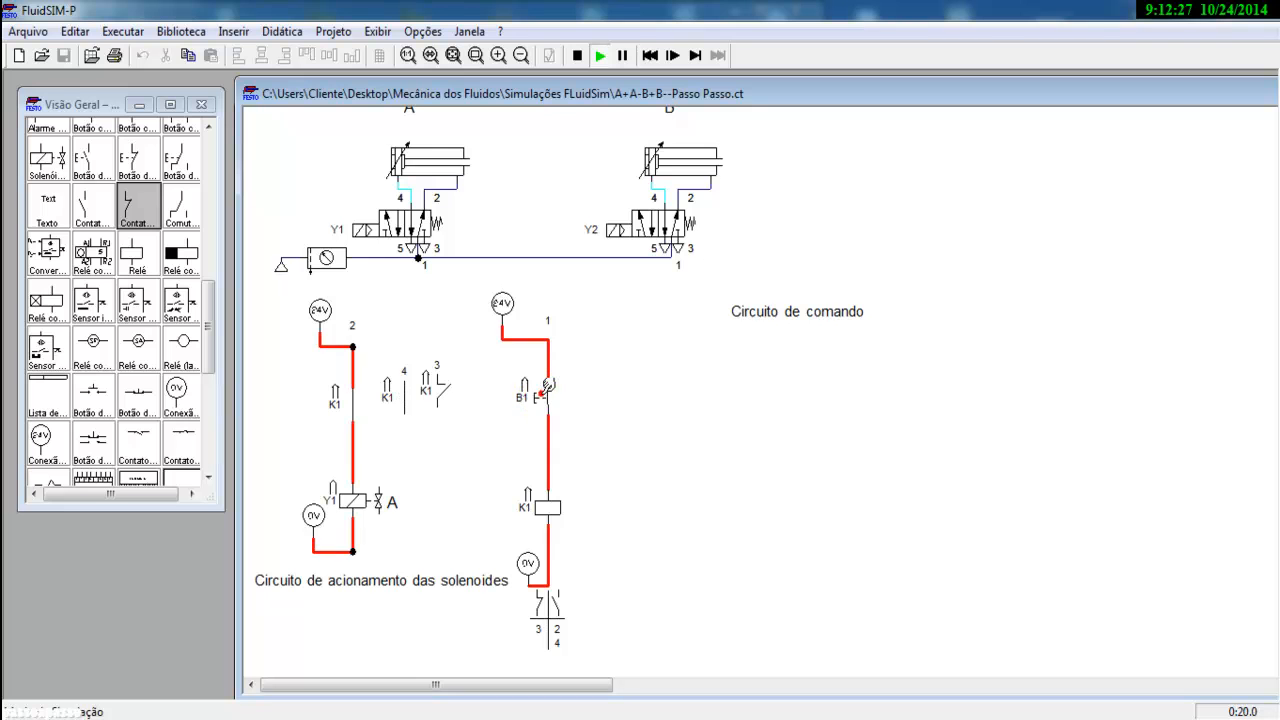
pyautogui.click(548, 386)
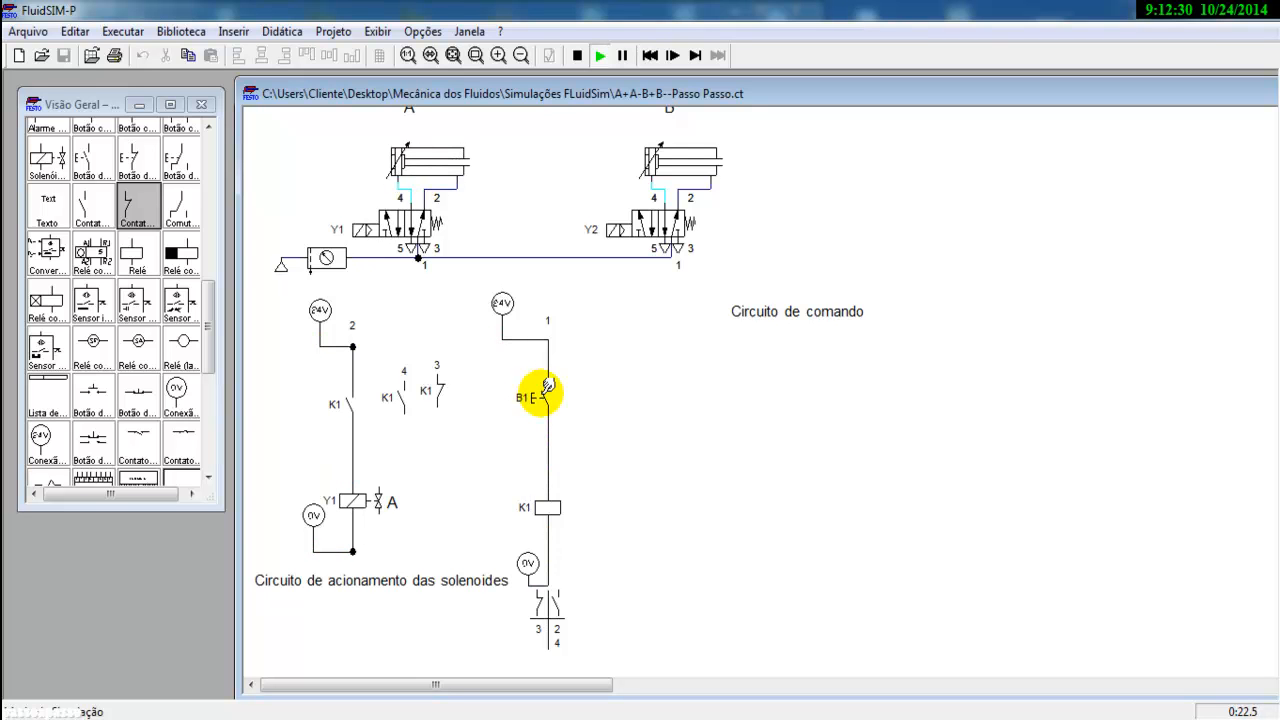
pyautogui.click(548, 386)
pyautogui.click(577, 55)
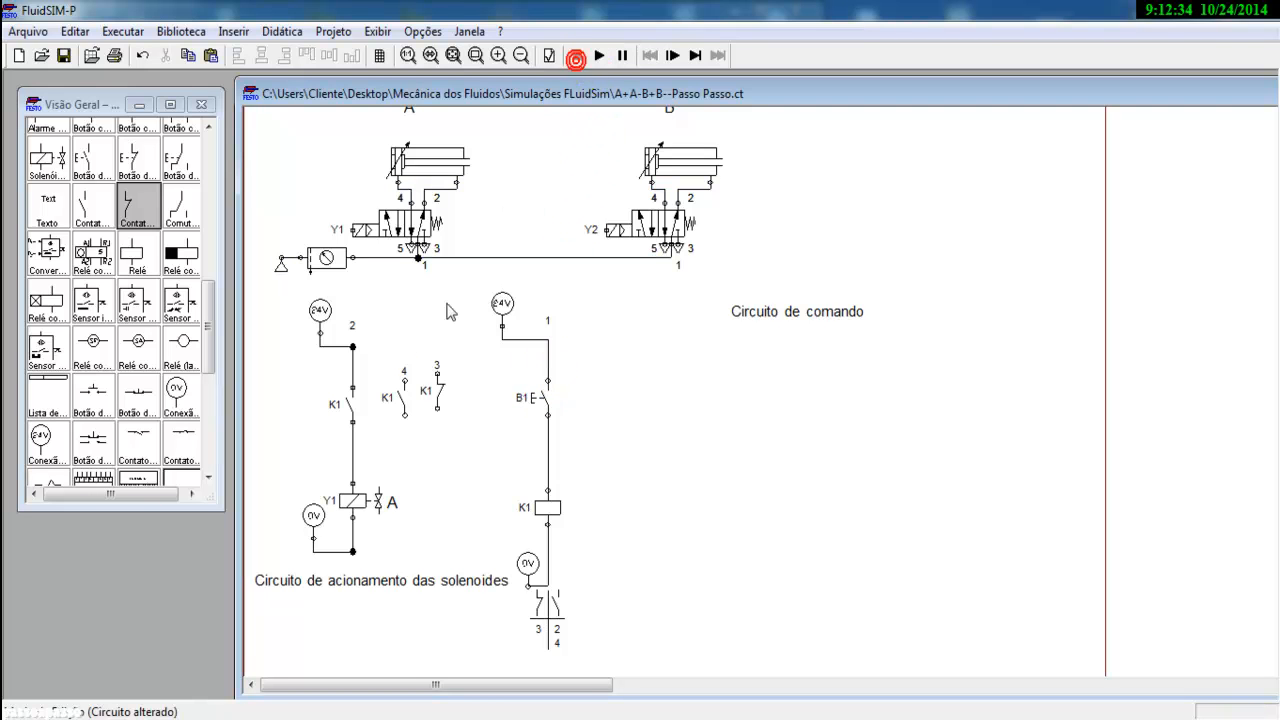
# - Delete the two unconnected K1 contacts between the solenoid and command circuits
pyautogui.moveTo(370, 334); pyautogui.dragTo(473, 458)
pyautogui.press('Delete')
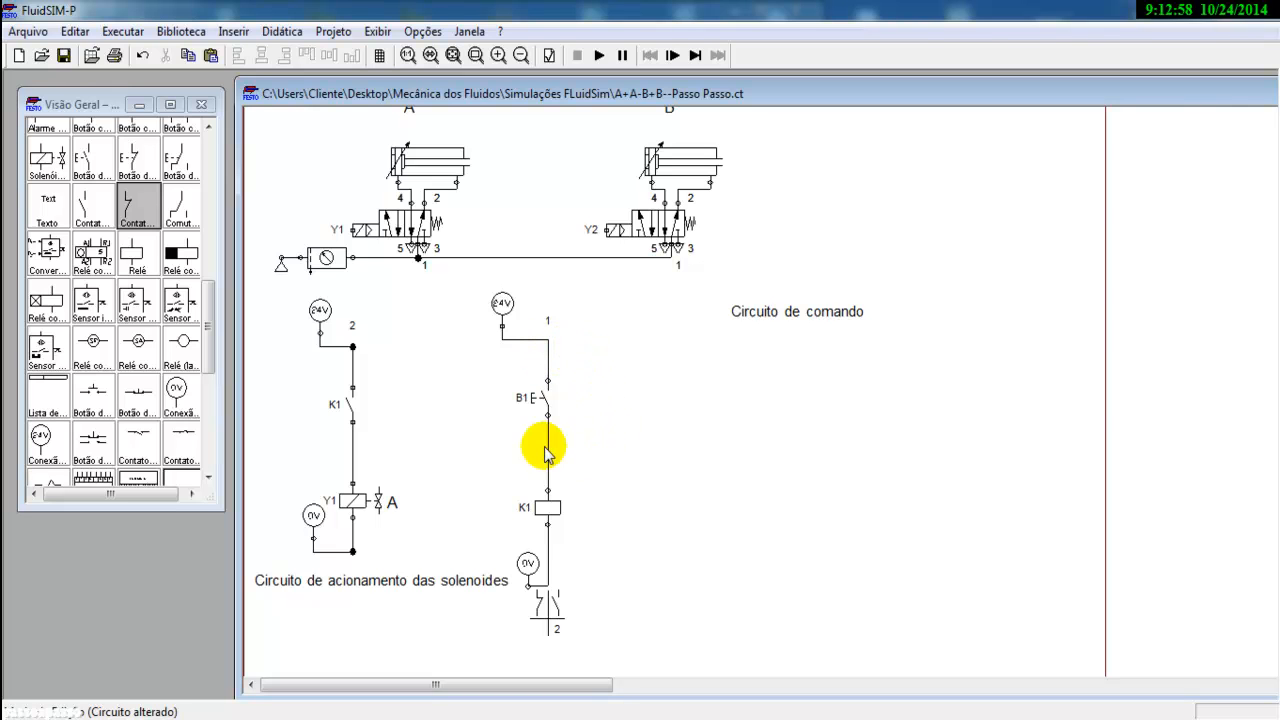
# - Add a normally open contact labelled K1 beside push button B1 and wire it in parallel with the button
pyautogui.click(92, 204)
pyautogui.moveTo(216, 265); pyautogui.dragTo(605, 392)
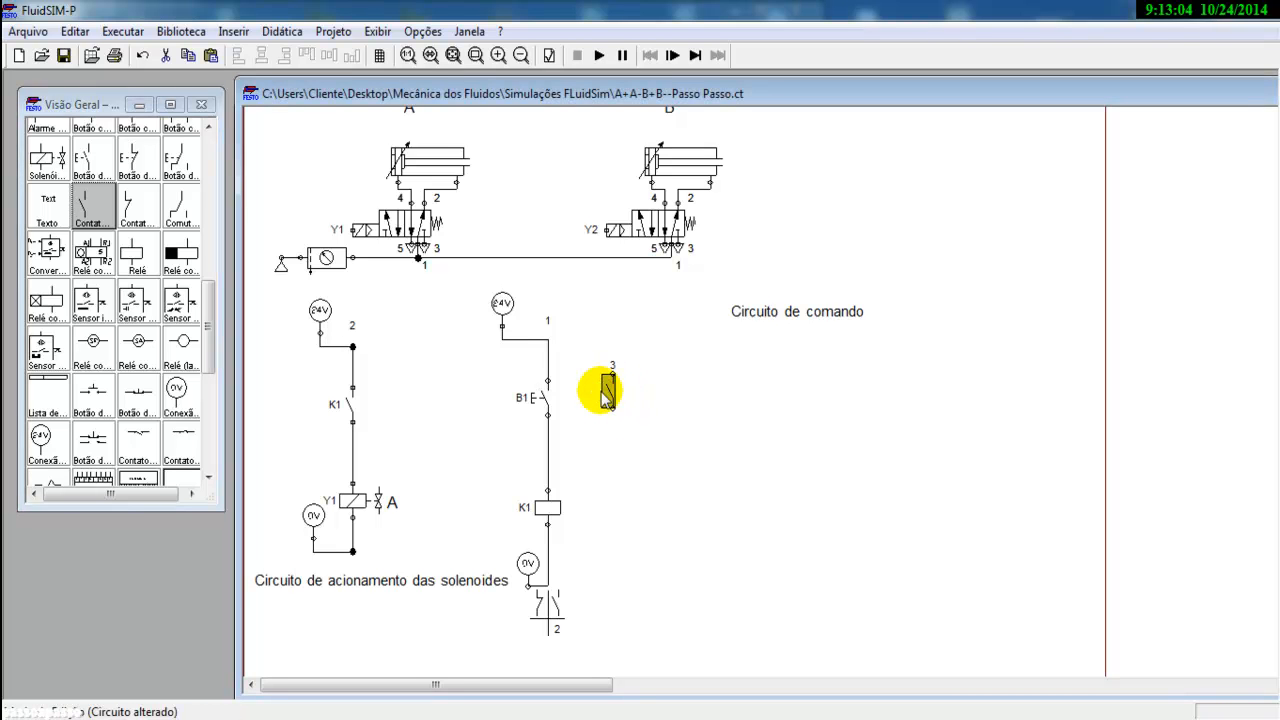
pyautogui.doubleClick(607, 394)
pyautogui.click(628, 405)
pyautogui.write('K1')
pyautogui.press('Return')
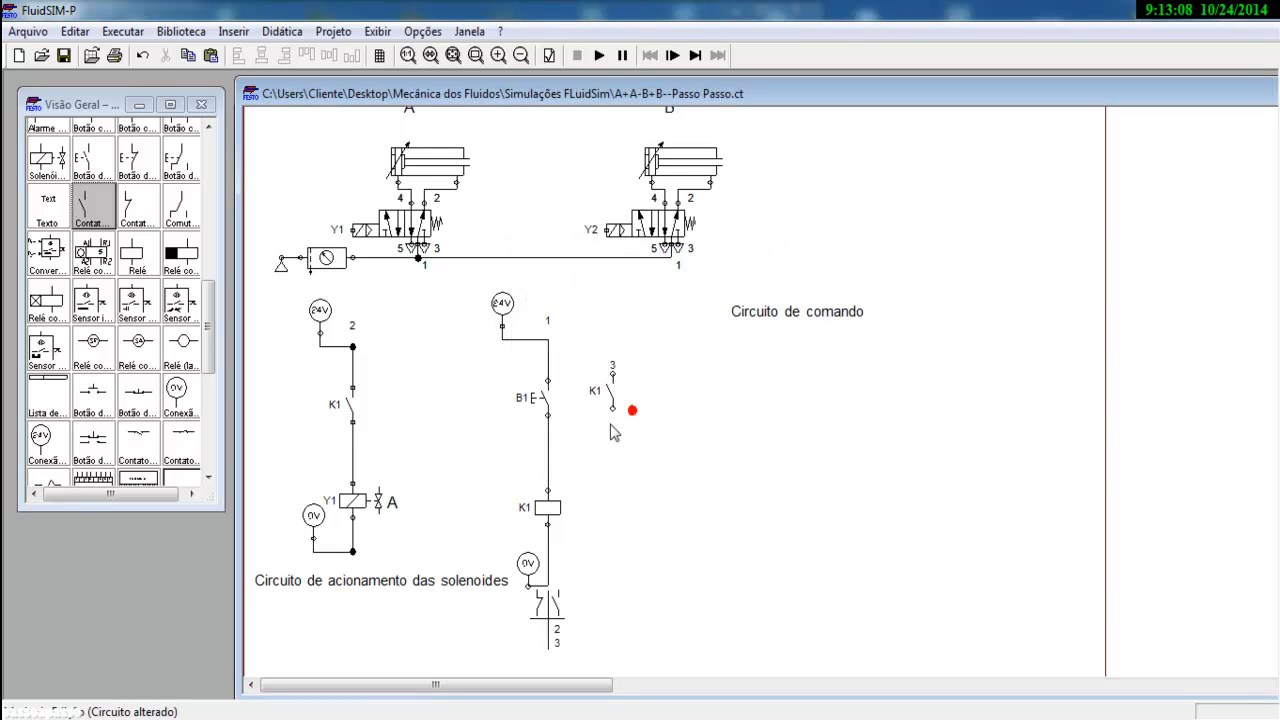
pyautogui.moveTo(613, 408); pyautogui.dragTo(553, 436)
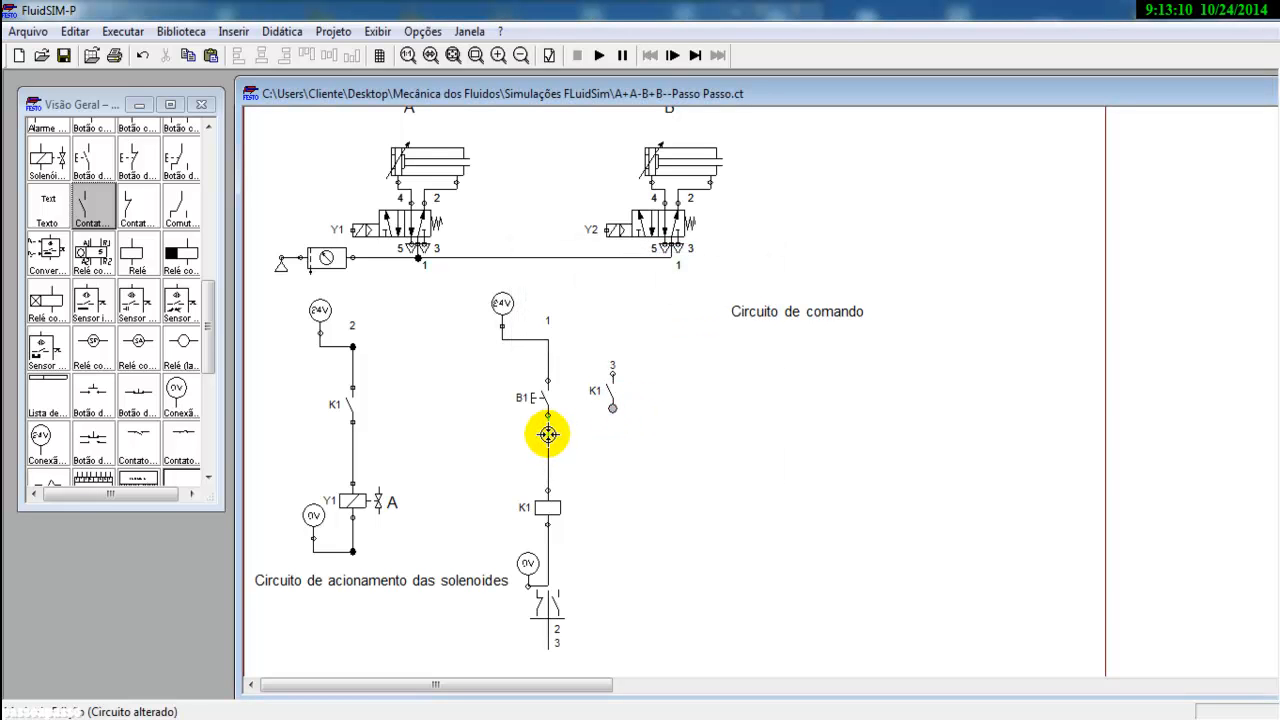
pyautogui.moveTo(613, 374); pyautogui.dragTo(548, 364)
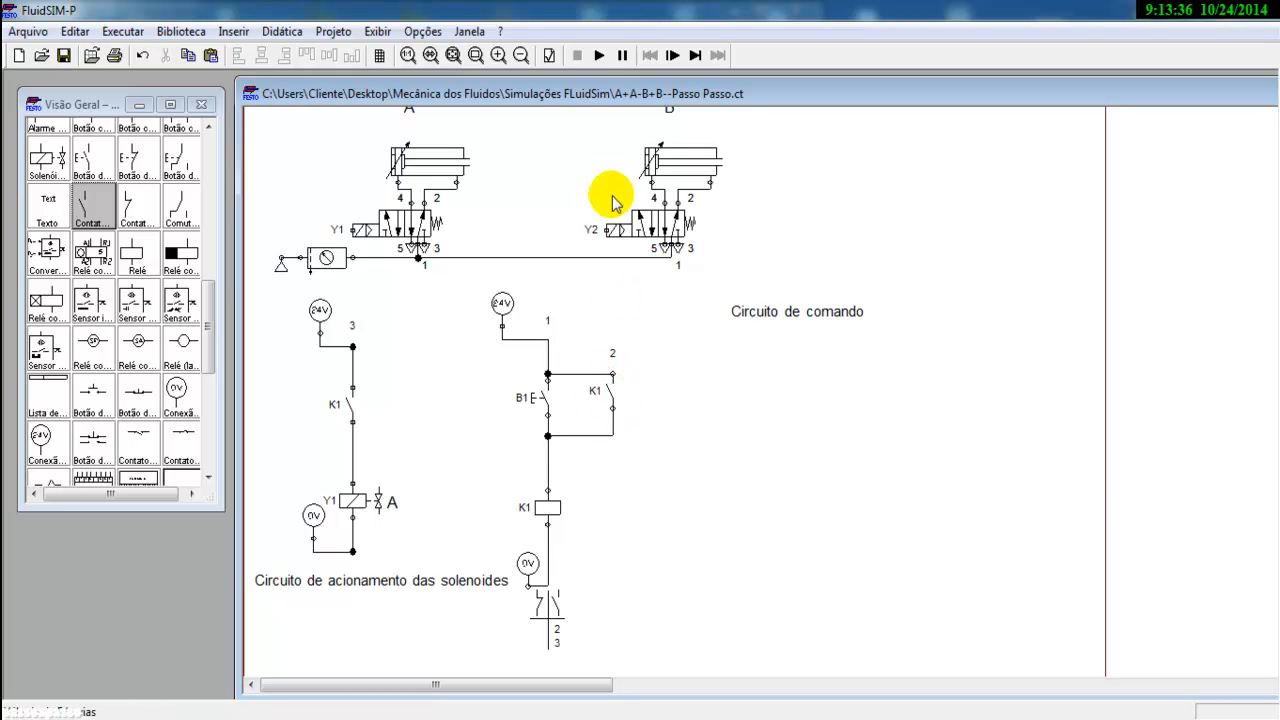
# - Run the simulation and actuate push button B1 to test the K1 holding contact
pyautogui.click(599, 55)
pyautogui.click(548, 397)
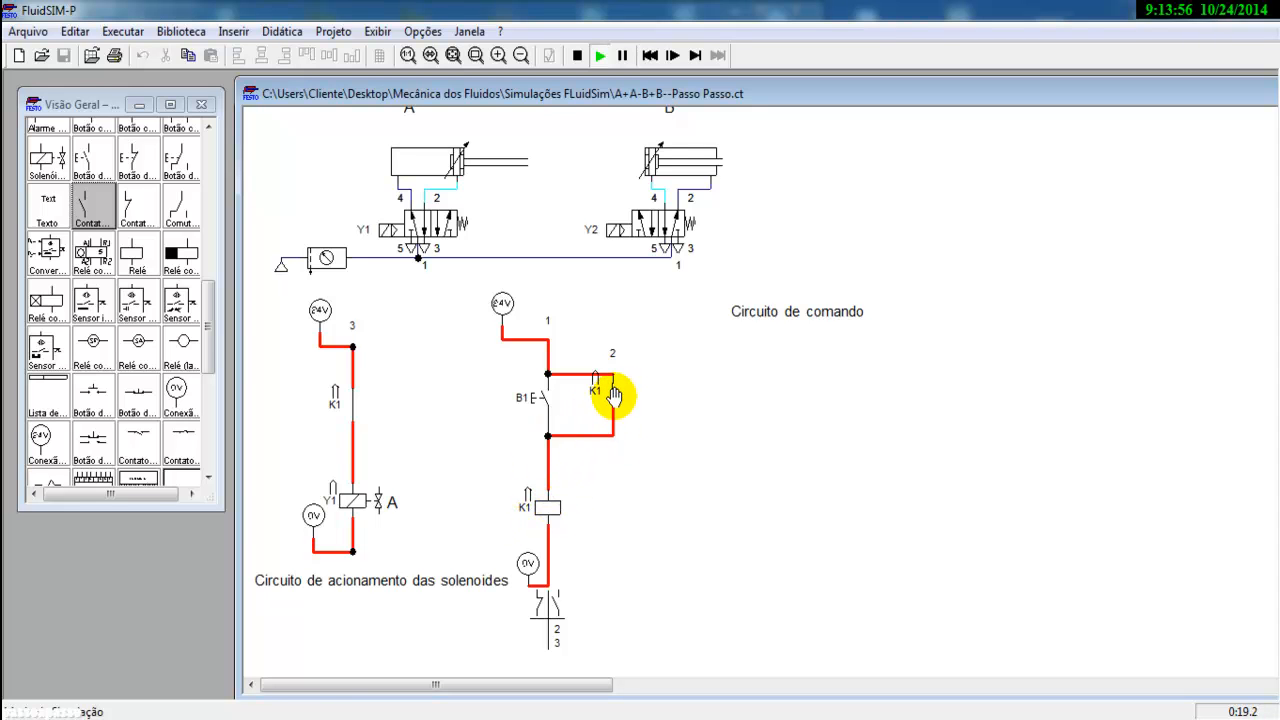
# - Actuate push button B1 once more with the K1 holding contact closed, and stop the simulation
pyautogui.click(545, 392)
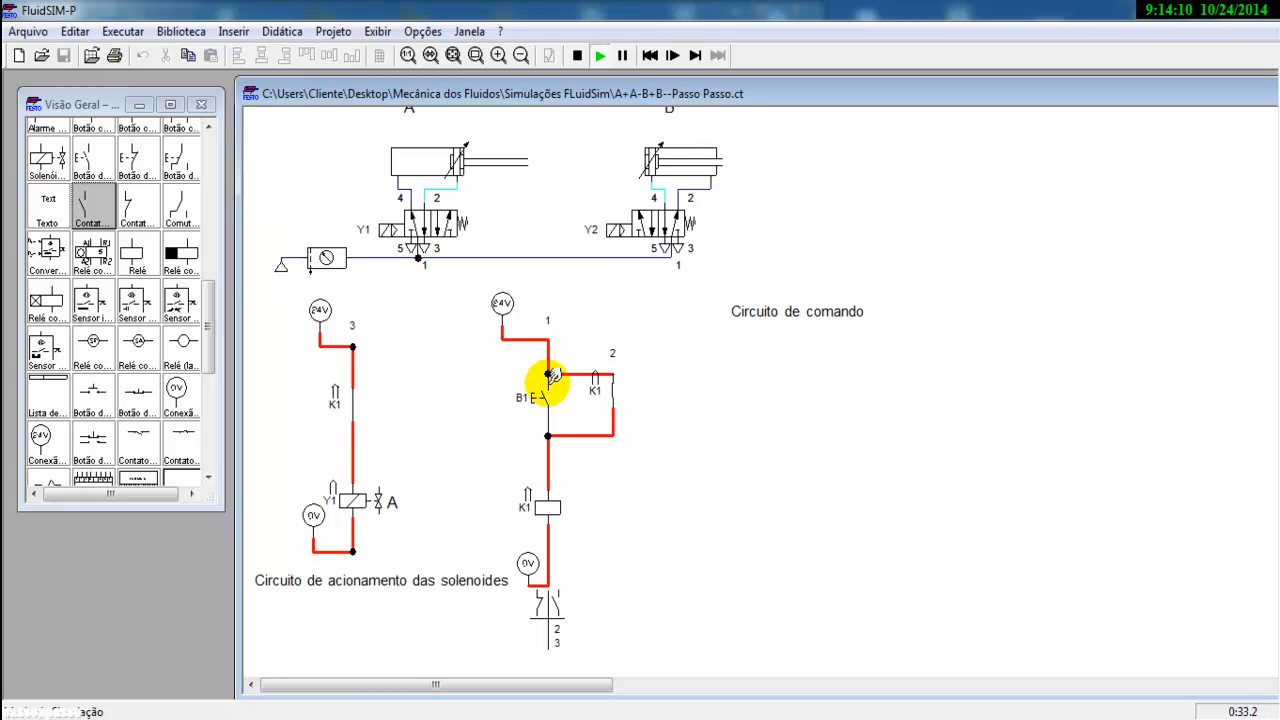
pyautogui.click(577, 55)
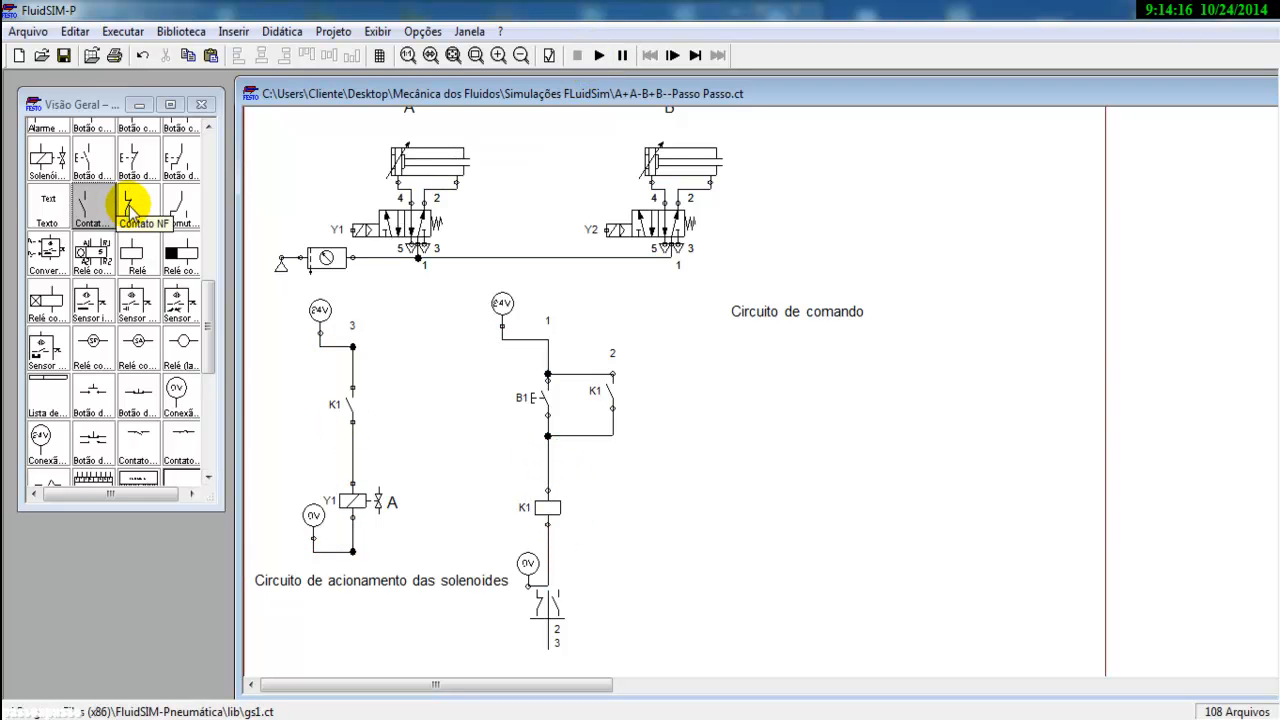
# - Insert a normally closed push button labelled B0 in series between push button B1 and relay K1, moving the relay down to fit
pyautogui.moveTo(209, 348); pyautogui.dragTo(243, 300)
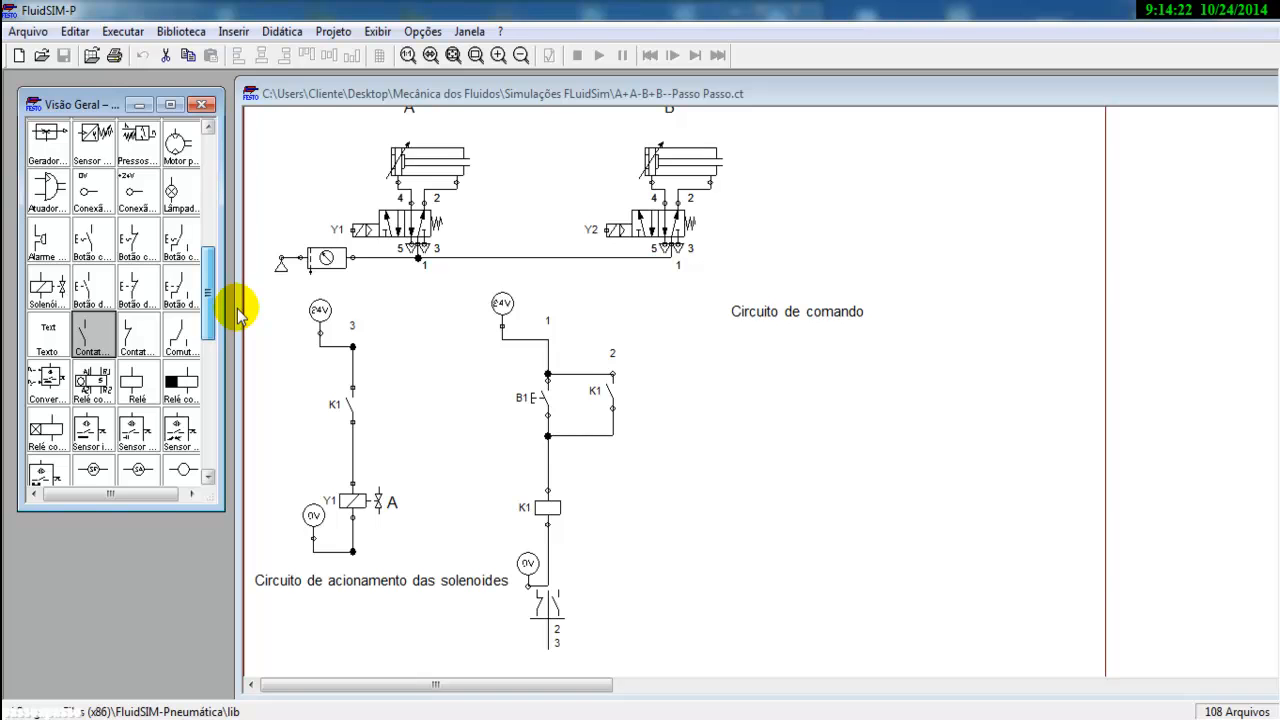
pyautogui.moveTo(148, 292); pyautogui.dragTo(467, 440)
pyautogui.moveTo(541, 512); pyautogui.dragTo(541, 532)
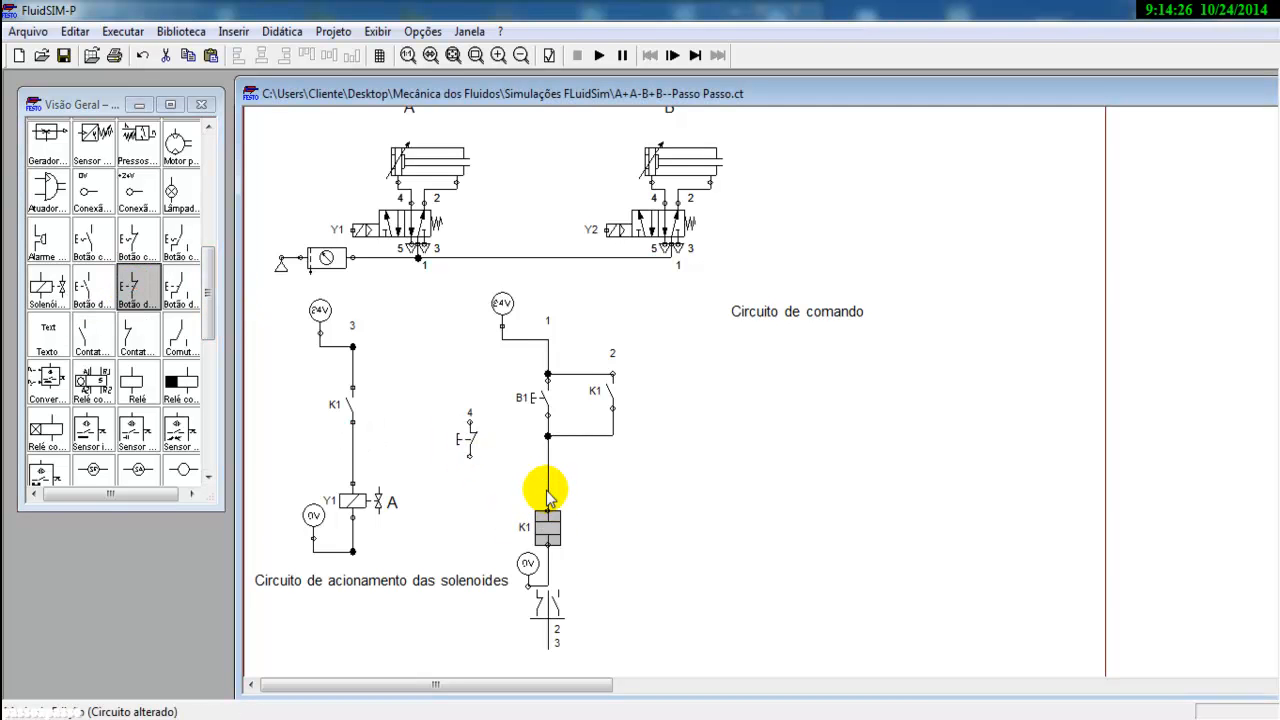
pyautogui.click(548, 488)
pyautogui.press('Delete')
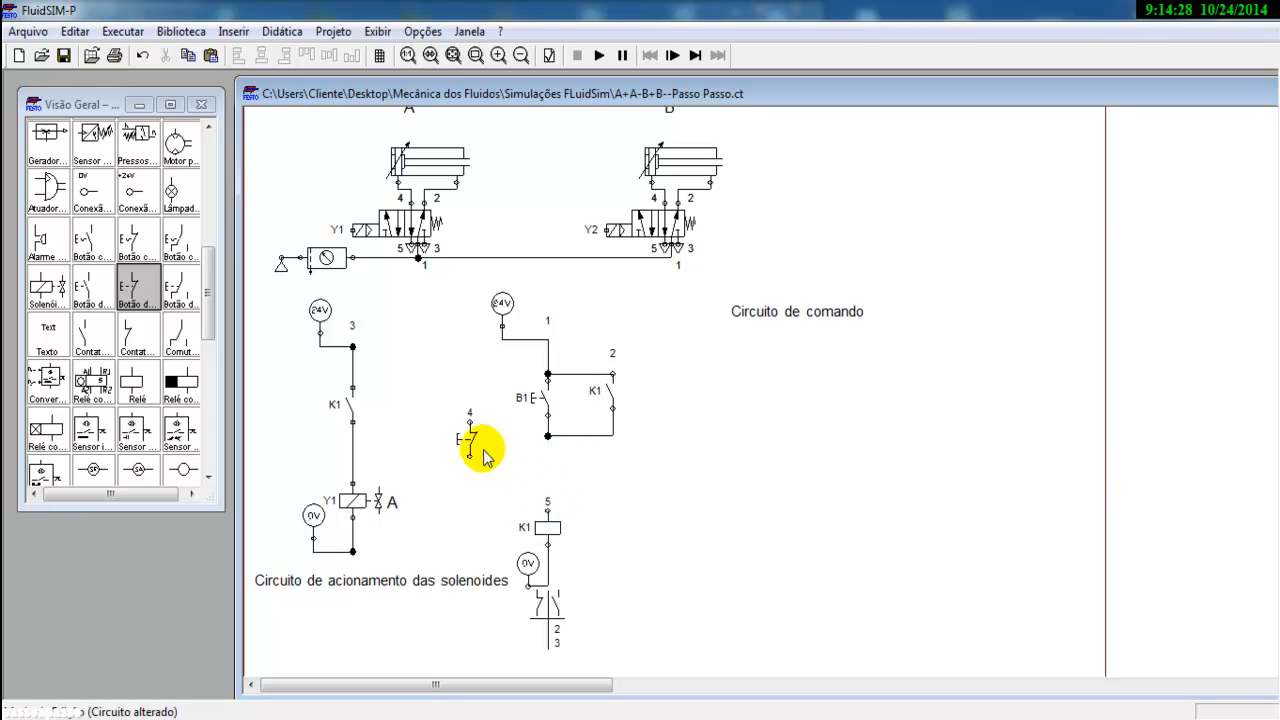
pyautogui.moveTo(470, 432)
pyautogui.mouseDown()
pyautogui.moveTo(555, 468)
pyautogui.moveTo(541, 469)
pyautogui.moveTo(548, 436)
pyautogui.mouseUp()
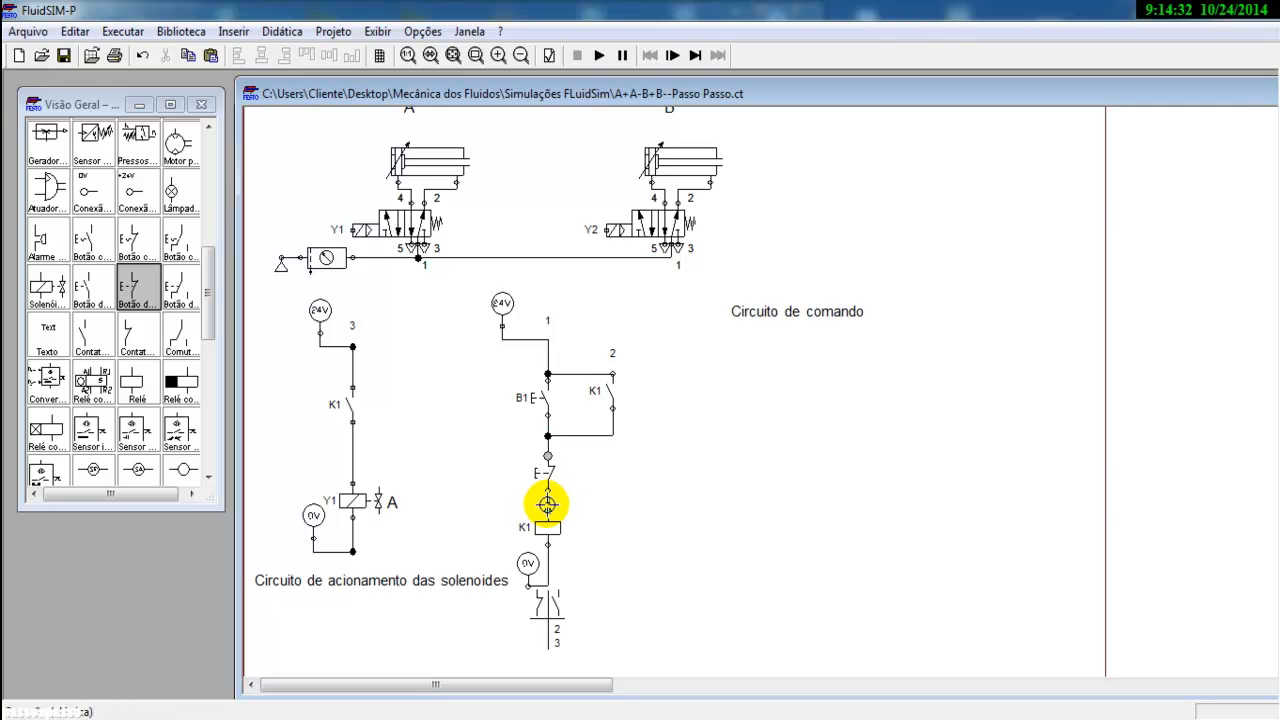
pyautogui.moveTo(548, 494); pyautogui.dragTo(548, 516)
pyautogui.doubleClick(548, 482)
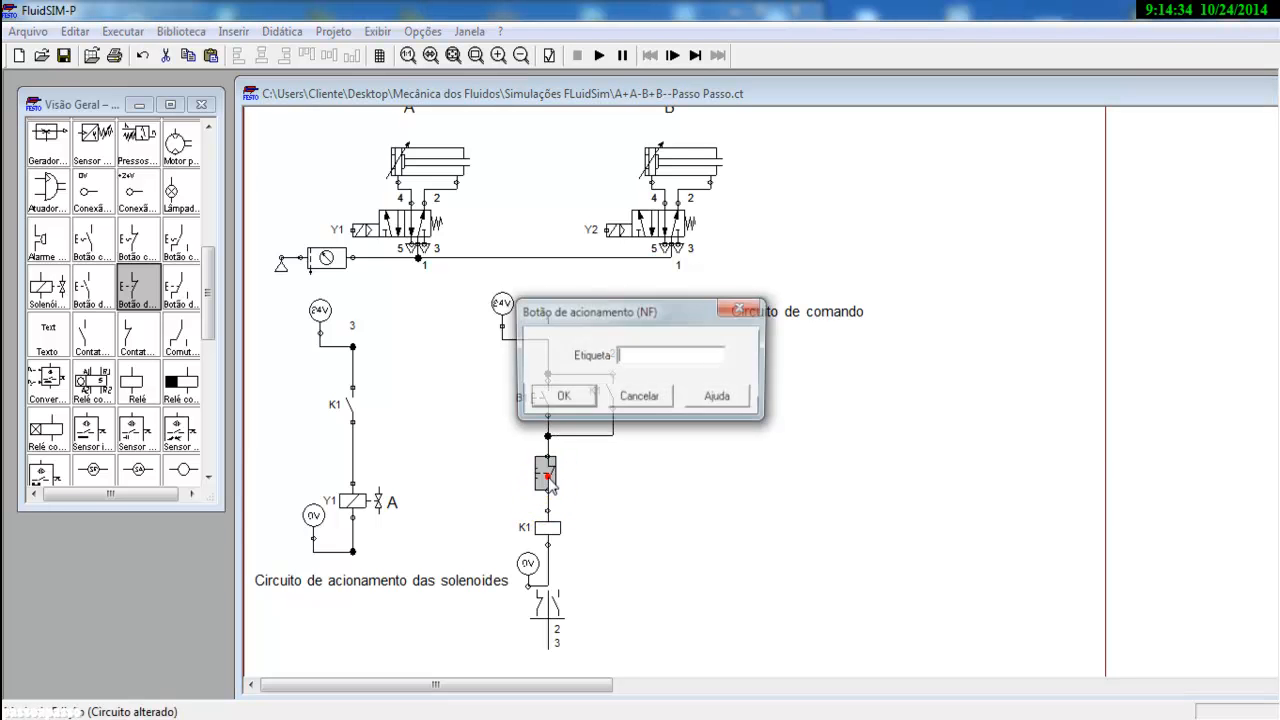
pyautogui.write('B0')
pyautogui.click(592, 389)
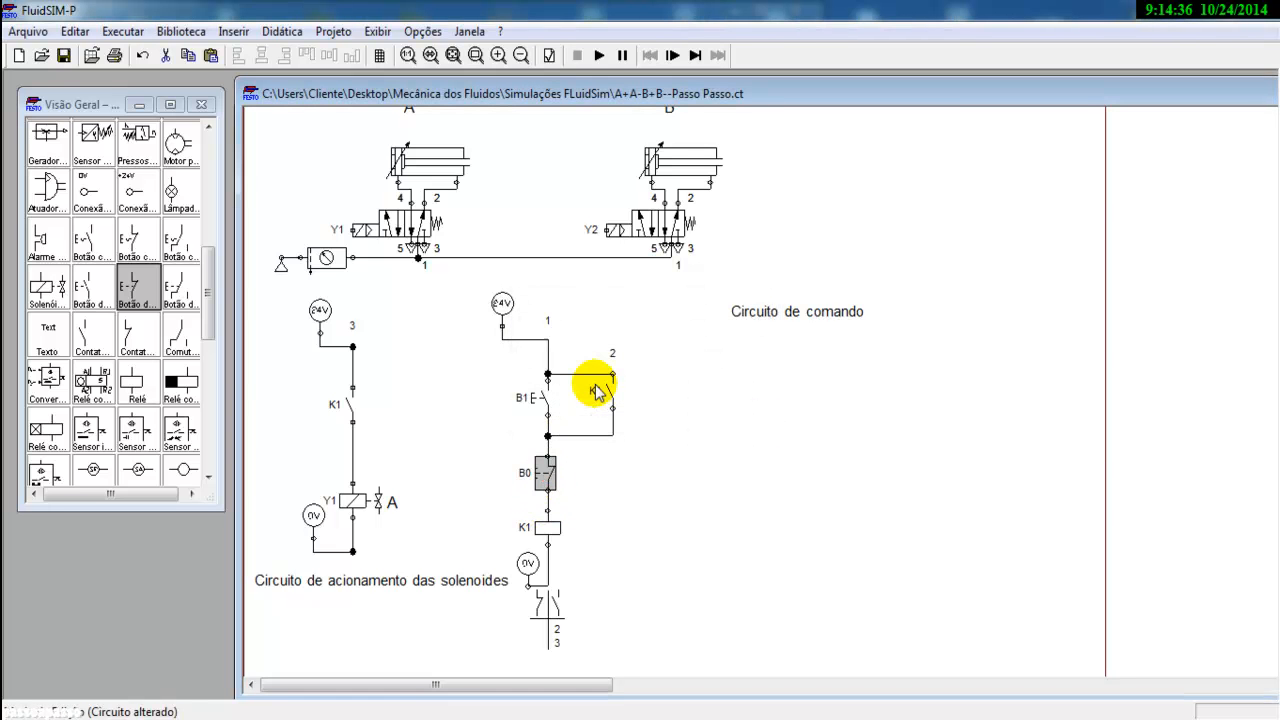
# - Simulate the circuit, actuating B1 to energise relay K1 and B0 to release it, and stop the simulation
pyautogui.click(600, 56)
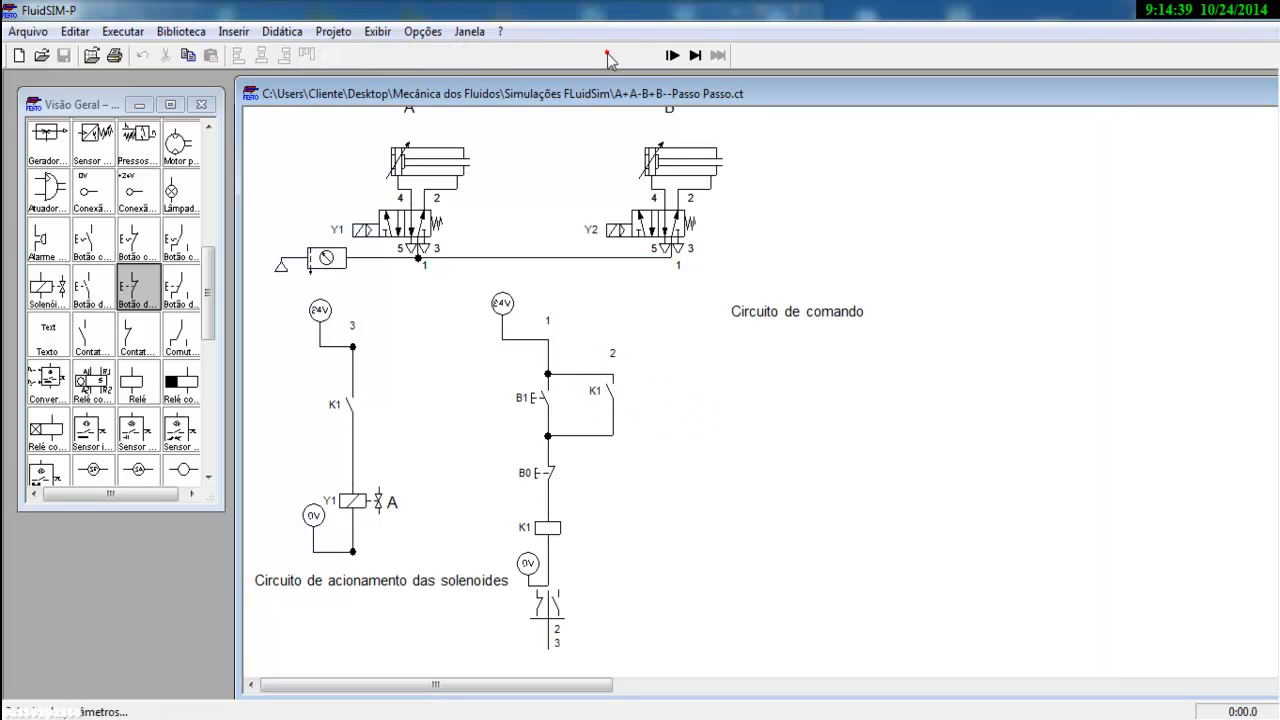
pyautogui.click(548, 395)
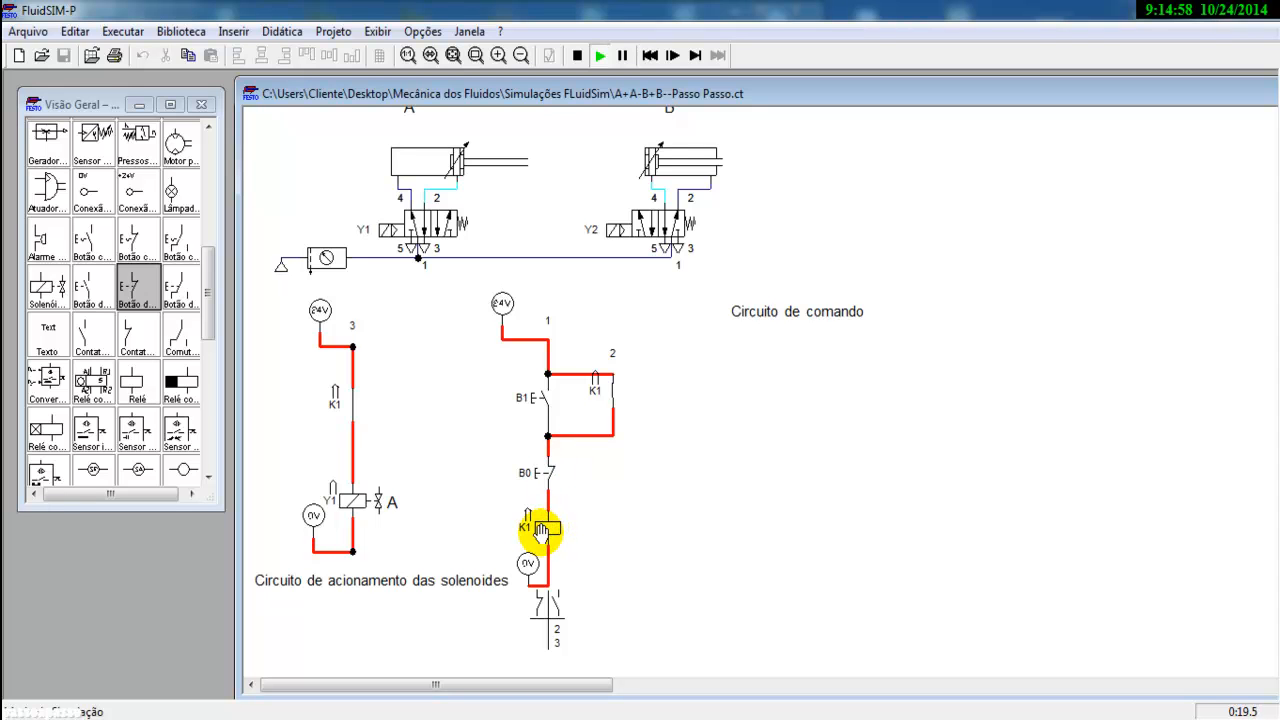
pyautogui.click(546, 400)
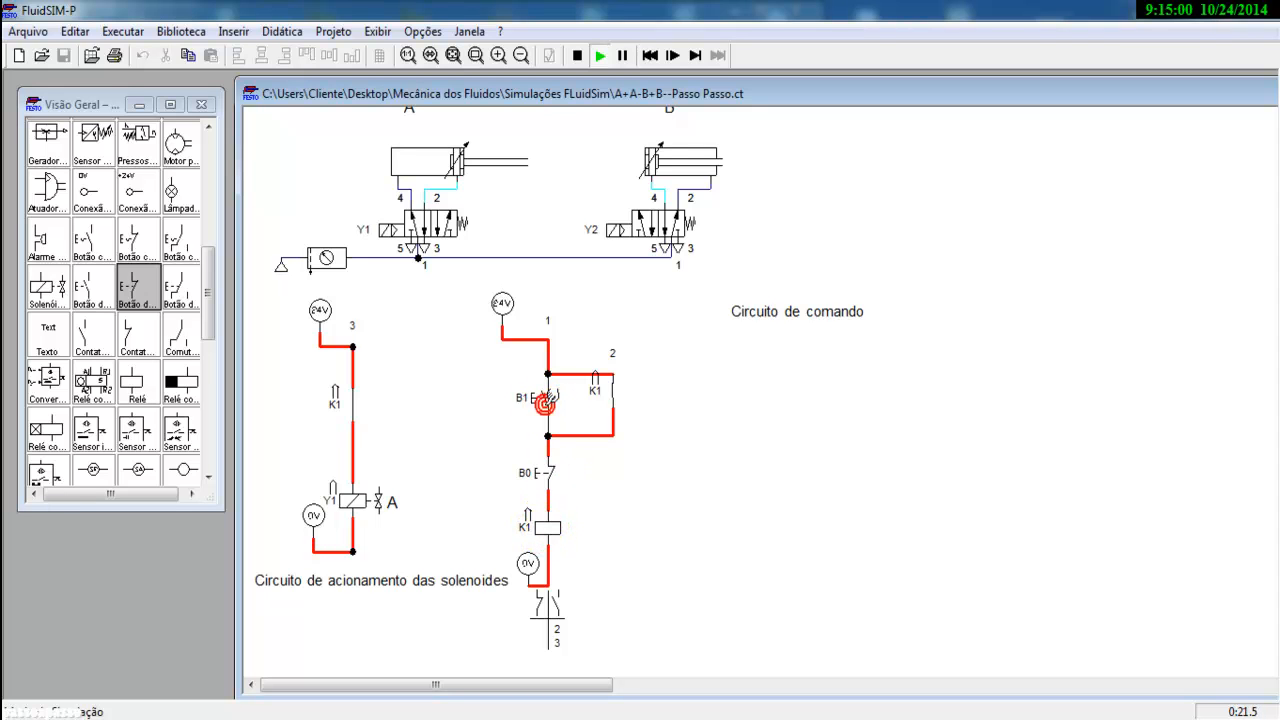
pyautogui.click(555, 464)
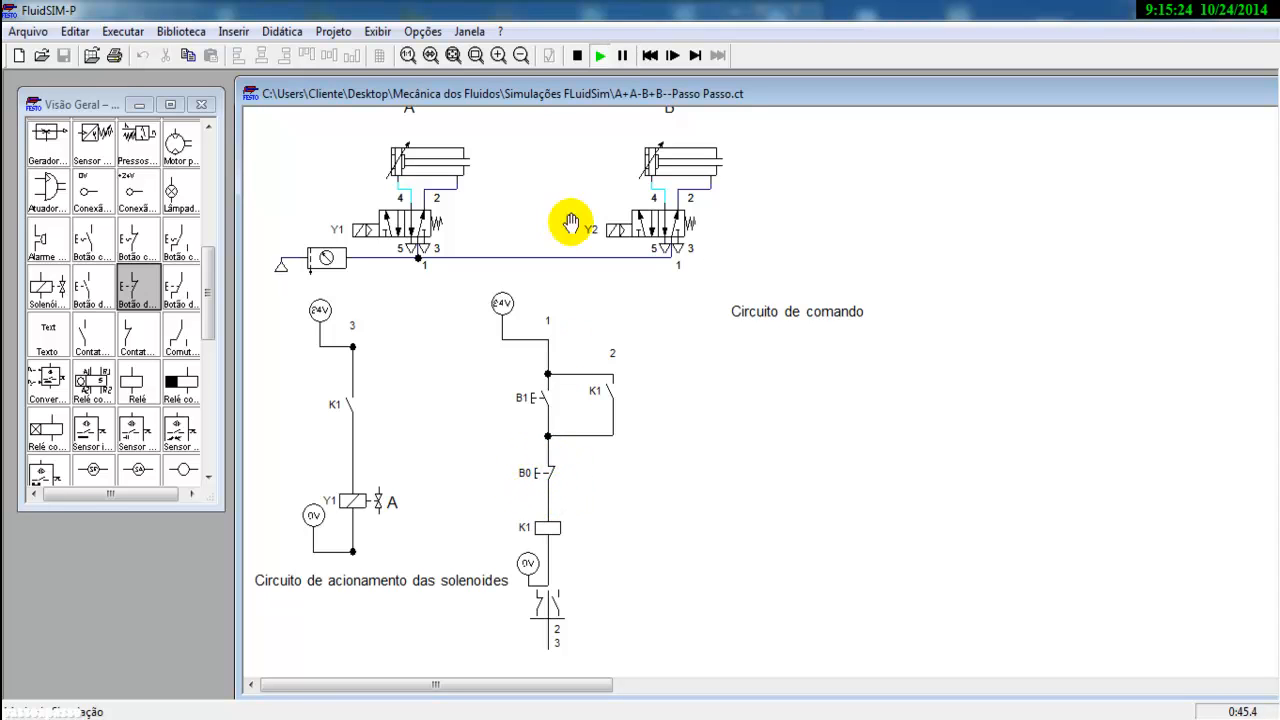
pyautogui.click(580, 54)
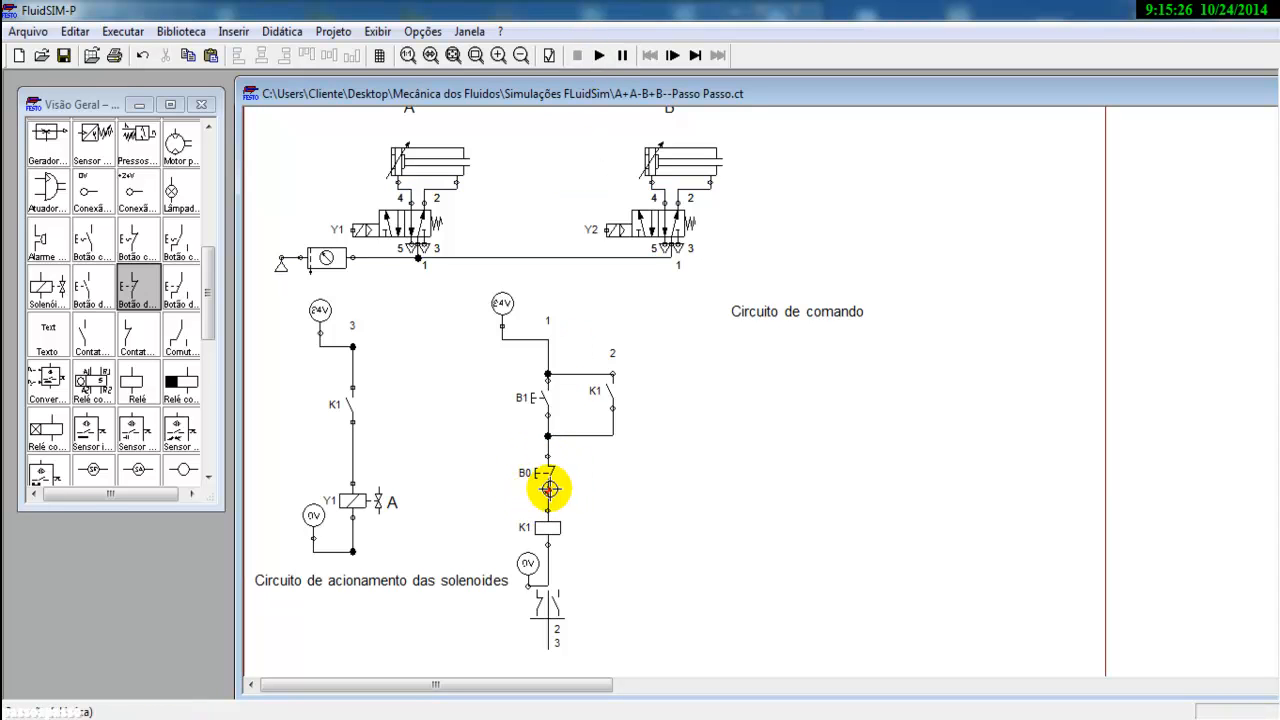
# - Delete push button B0 and wire relay K1 directly to the junction below B1
pyautogui.click(547, 472)
pyautogui.press('Delete')
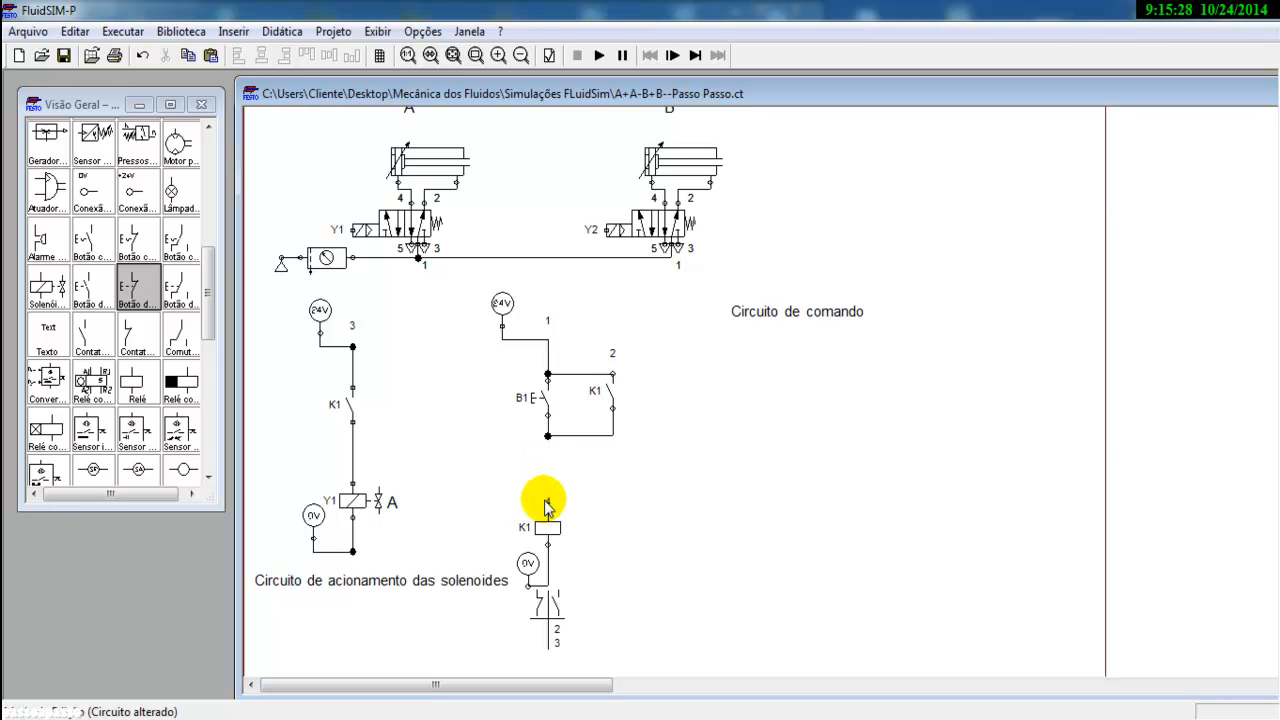
pyautogui.moveTo(547, 511); pyautogui.dragTo(547, 436)
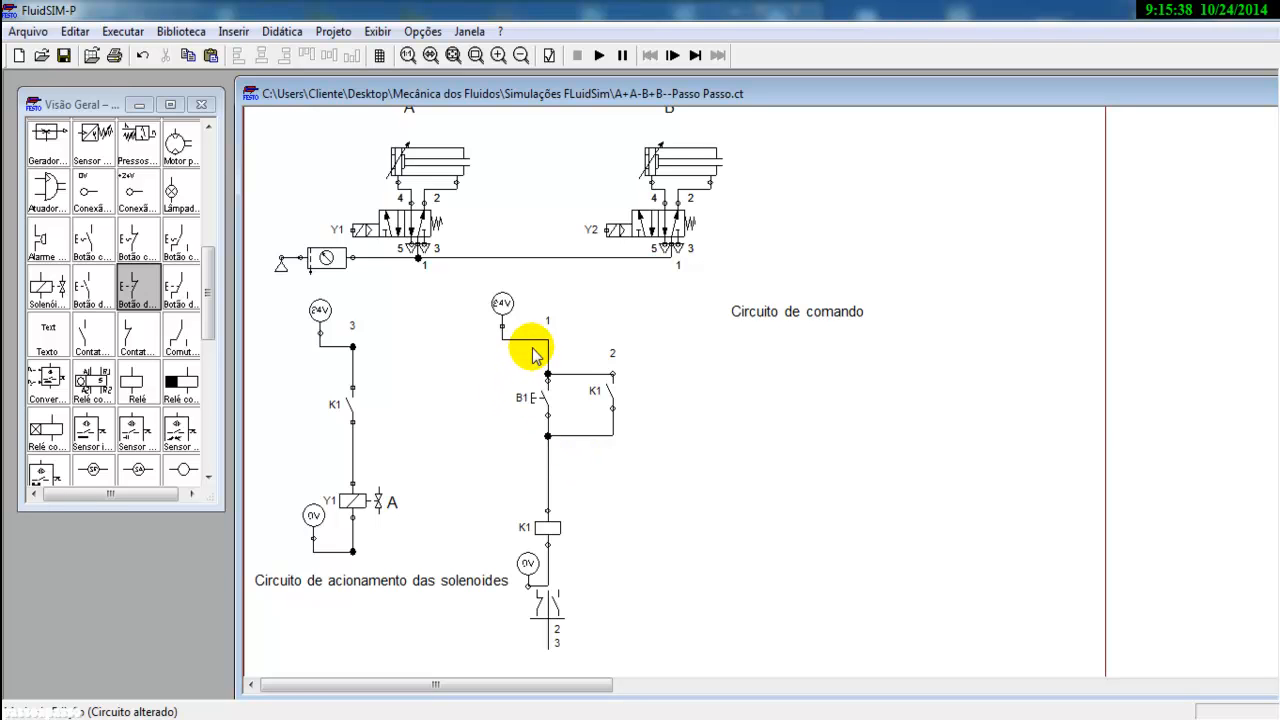
# - Duplicate the block with B1, its holding contact, relay K1 and the 0V connection, placing the copy beside the original
pyautogui.moveTo(515, 354); pyautogui.dragTo(681, 610)
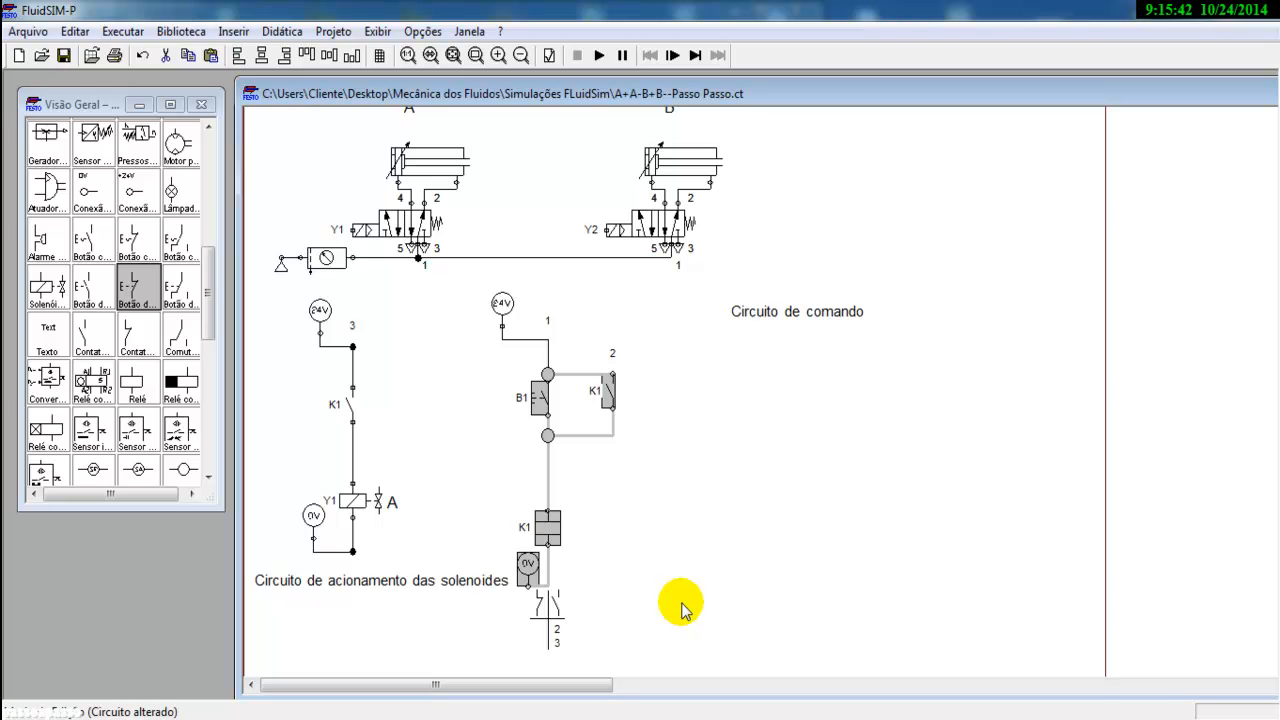
pyautogui.hotkey('ctrl', 'c')
pyautogui.hotkey('ctrl', 'v')
pyautogui.moveTo(870, 488); pyautogui.dragTo(665, 527)
pyautogui.click(731, 515)
# - Delete the push button, junctions and upper wiring from the copied block, keeping its contact, relay and 0V connection
pyautogui.click(674, 398)
pyautogui.press('Delete')
pyautogui.click(671, 374)
pyautogui.press('Delete')
pyautogui.click(671, 436)
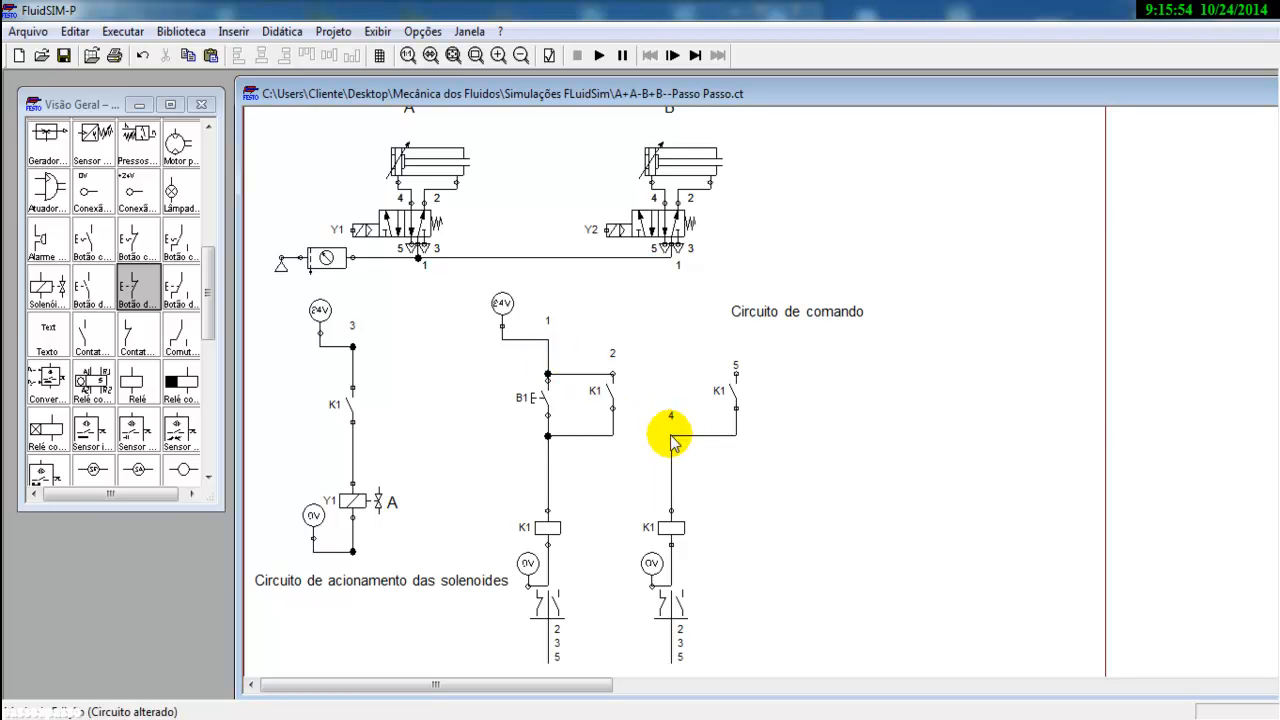
pyautogui.rightClick(690, 440)
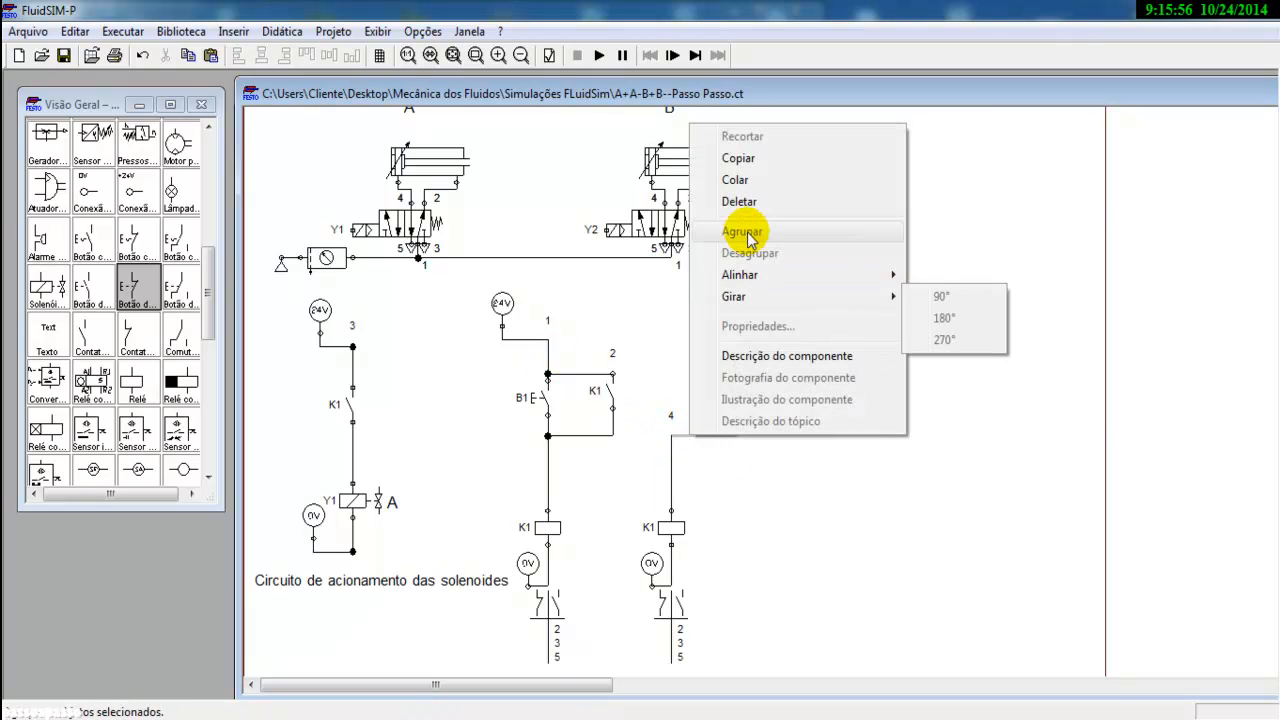
pyautogui.click(743, 206)
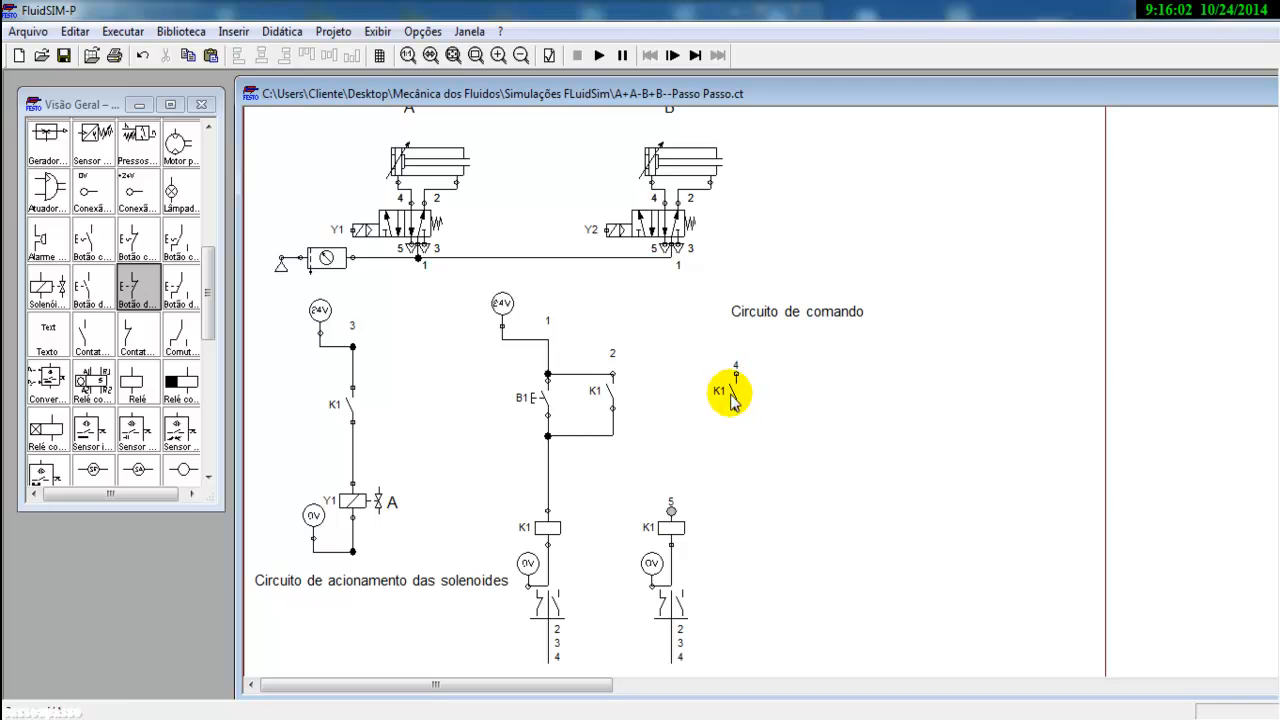
# - Relabel the copied relay and its normally open contact as K2
pyautogui.doubleClick(670, 530)
pyautogui.write('K2')
pyautogui.press('Return')
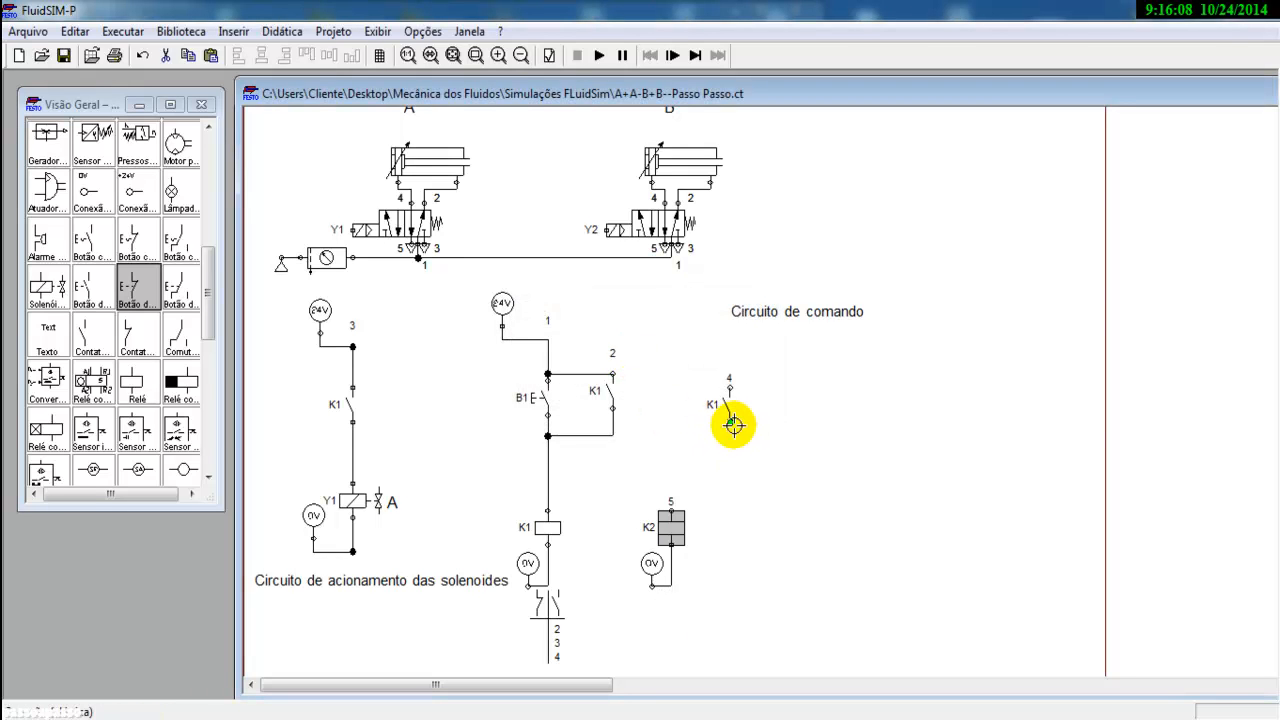
pyautogui.doubleClick(730, 415)
pyautogui.click(660, 406)
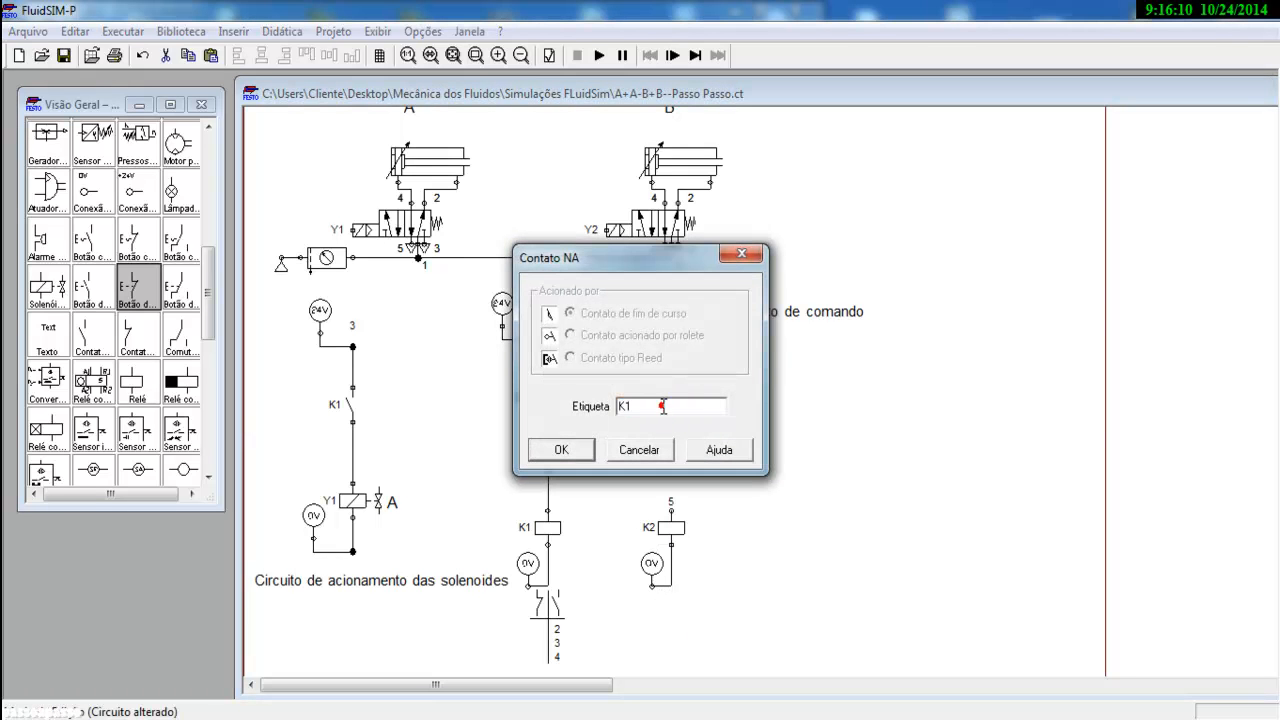
pyautogui.press('BackSpace')
pyautogui.write('2')
pyautogui.press('Return')
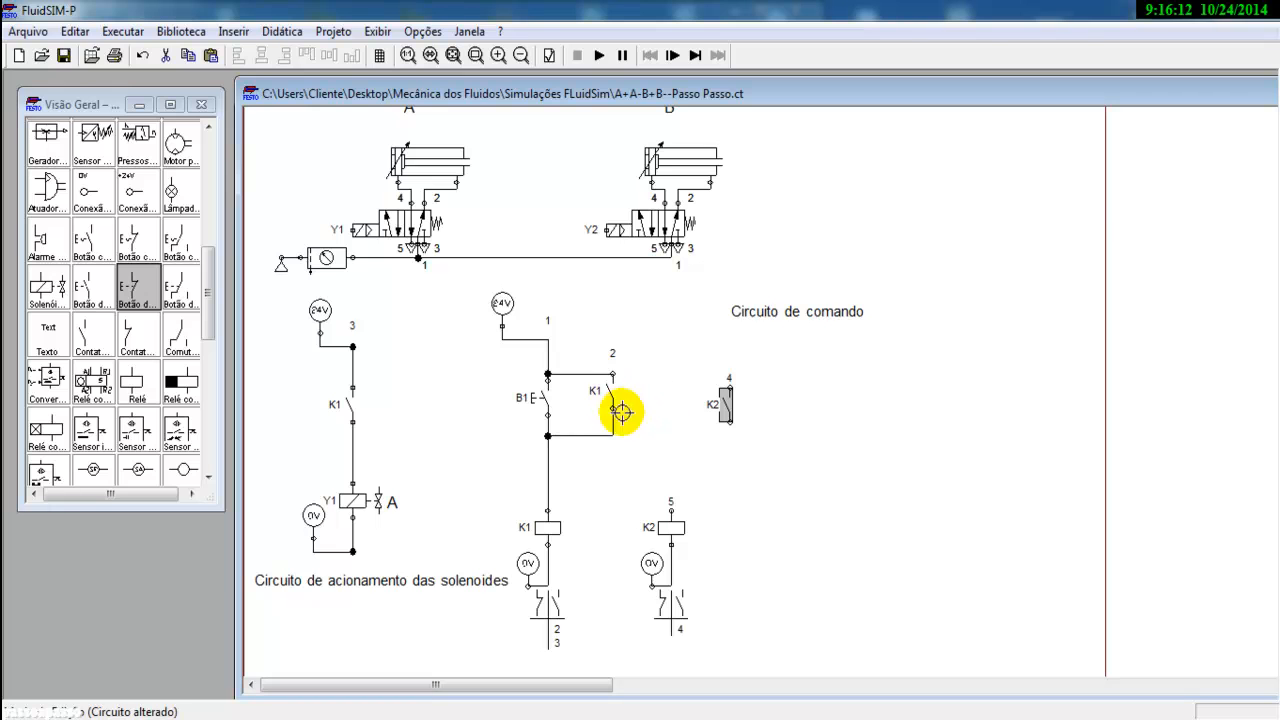
# - Switch to Excel and check the command, relay and action of the second step in the sequence table
pyautogui.moveTo(547, 435); pyautogui.dragTo(547, 435)
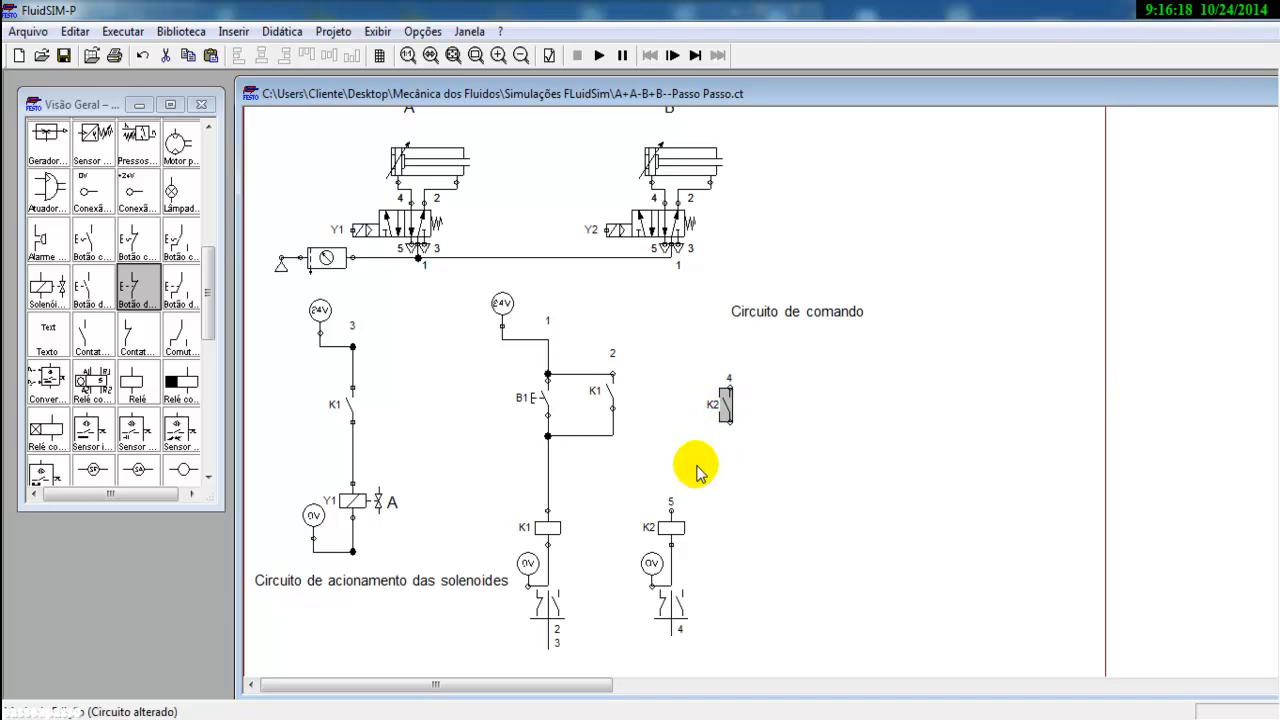
pyautogui.hotkey('alt', 'Tab')
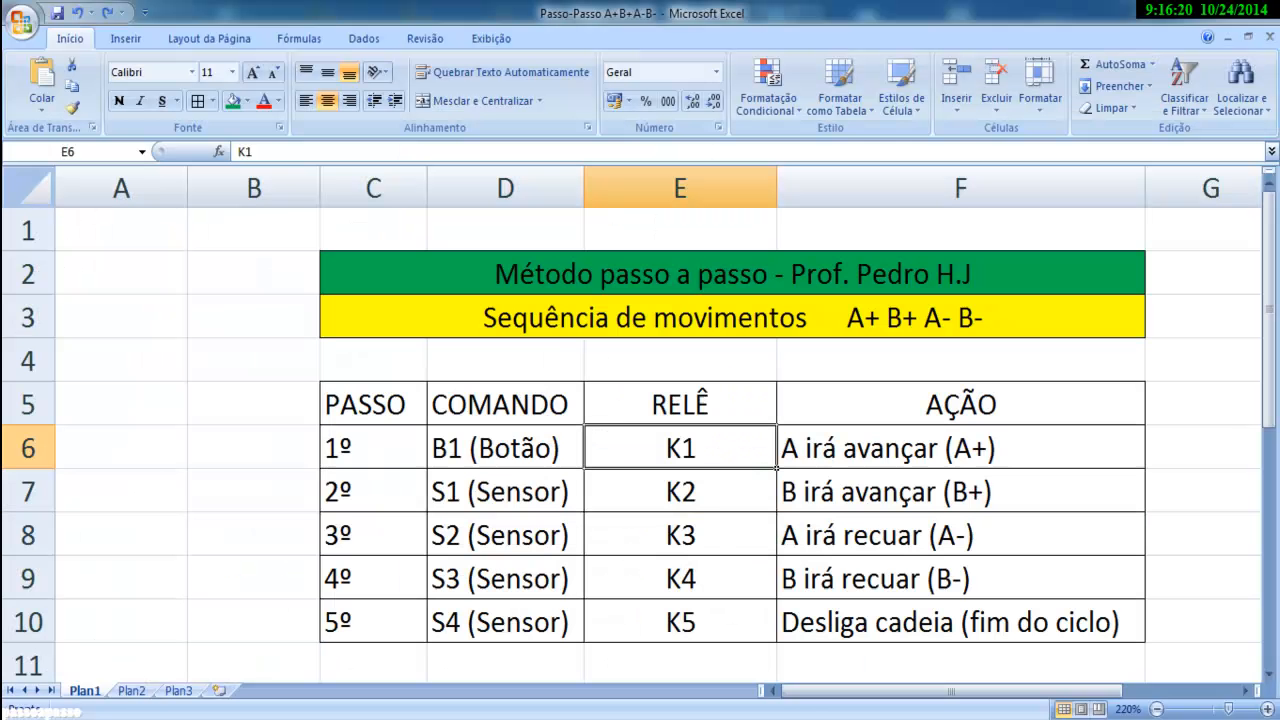
pyautogui.click(705, 500)
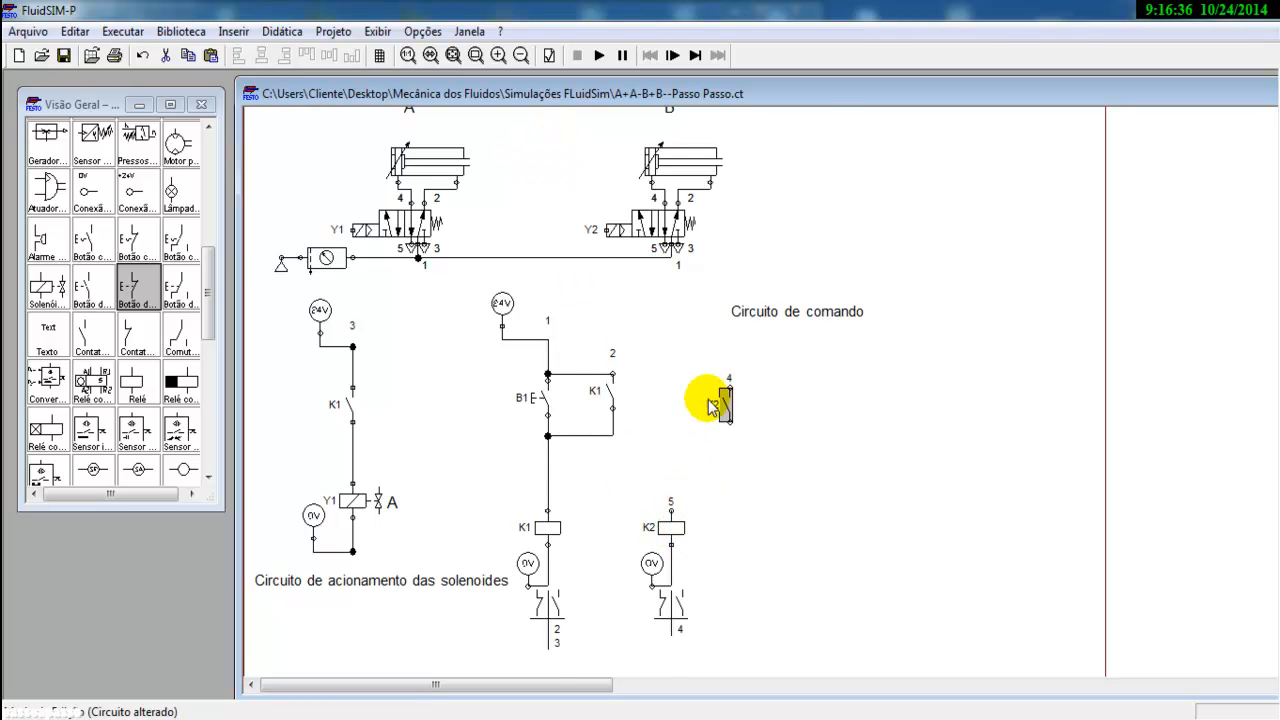
# - Place a positioning ruler beside cylinder A with label S1 at position 100 mm
pyautogui.scroll(2, 663, 329)
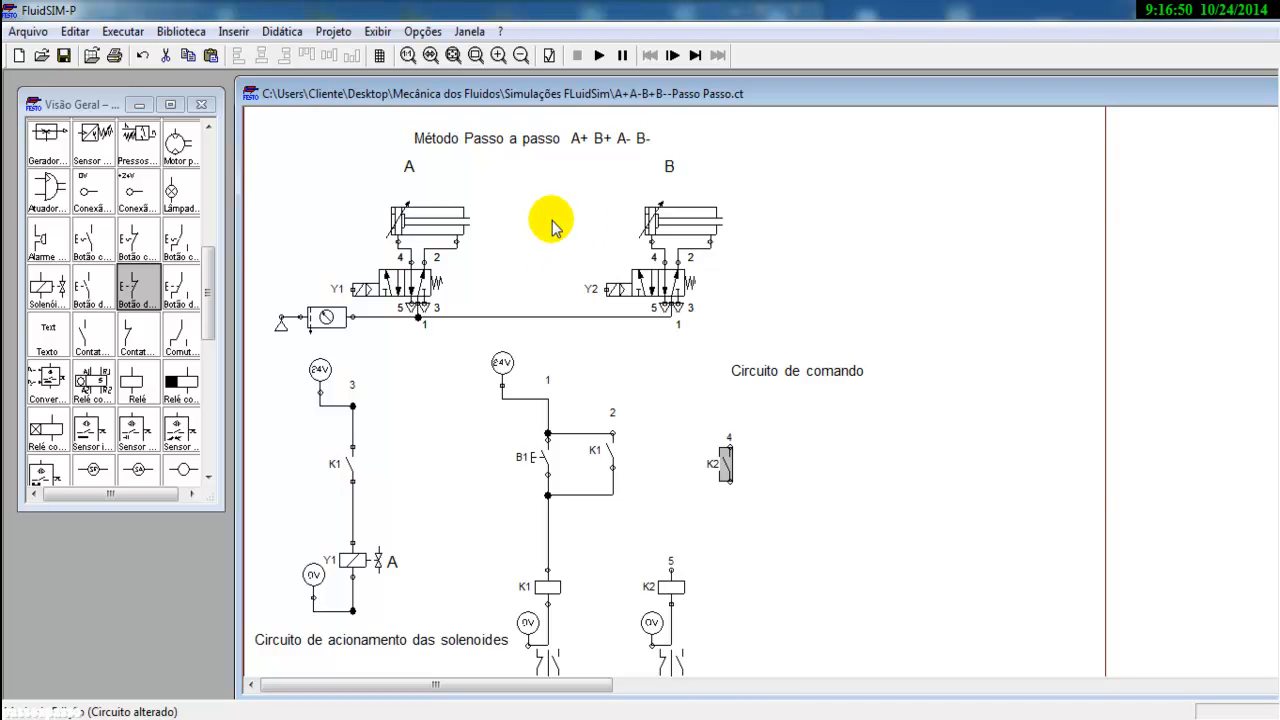
pyautogui.moveTo(207, 286); pyautogui.dragTo(520, 192)
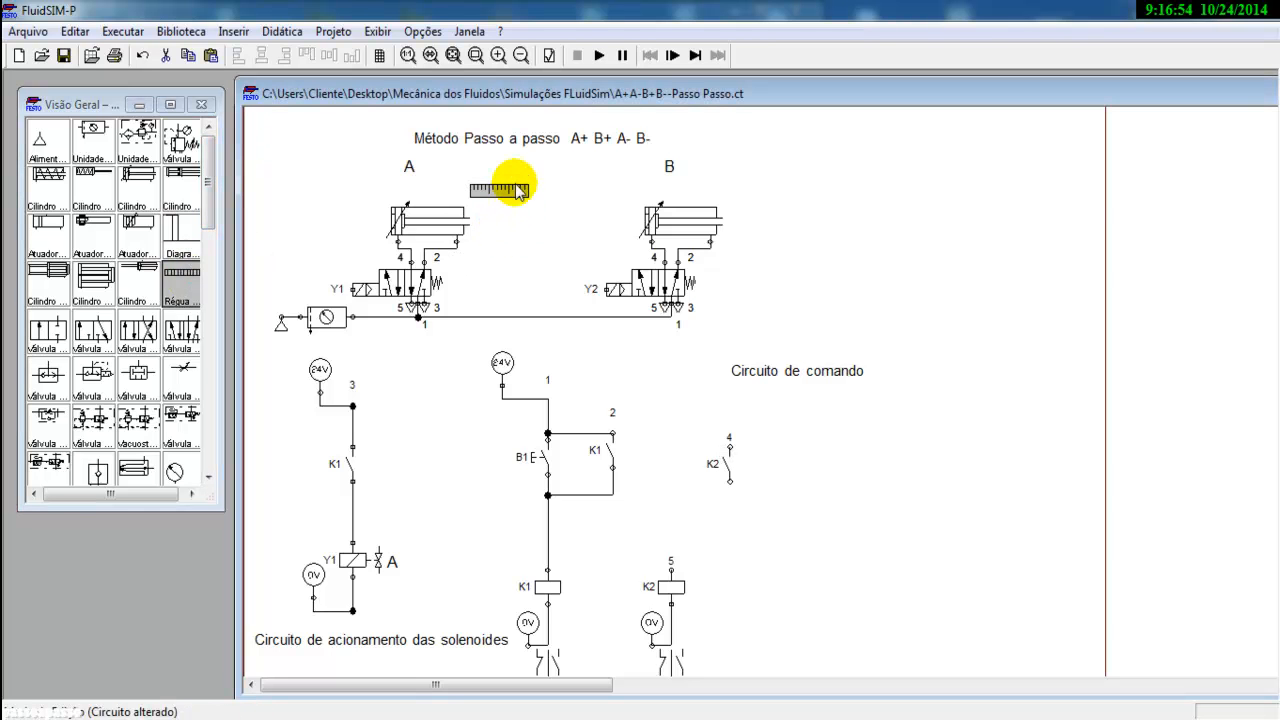
pyautogui.doubleClick(520, 190)
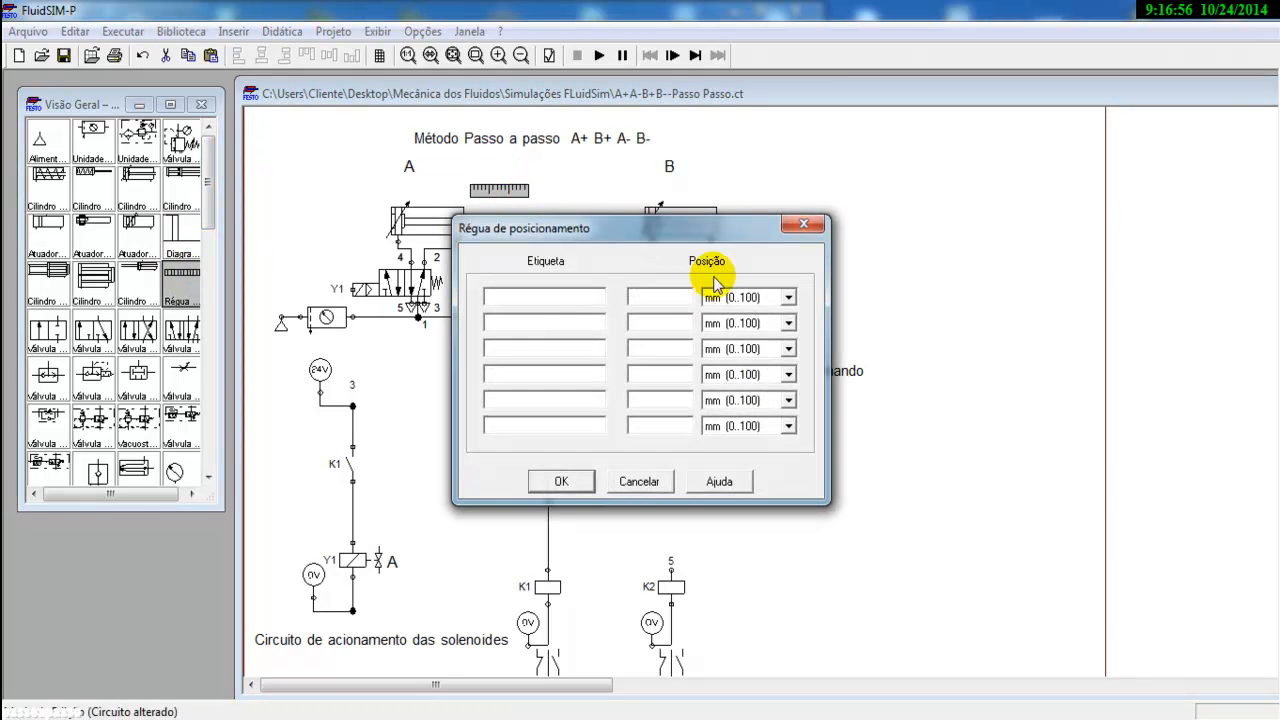
pyautogui.click(583, 291)
pyautogui.write('S1')
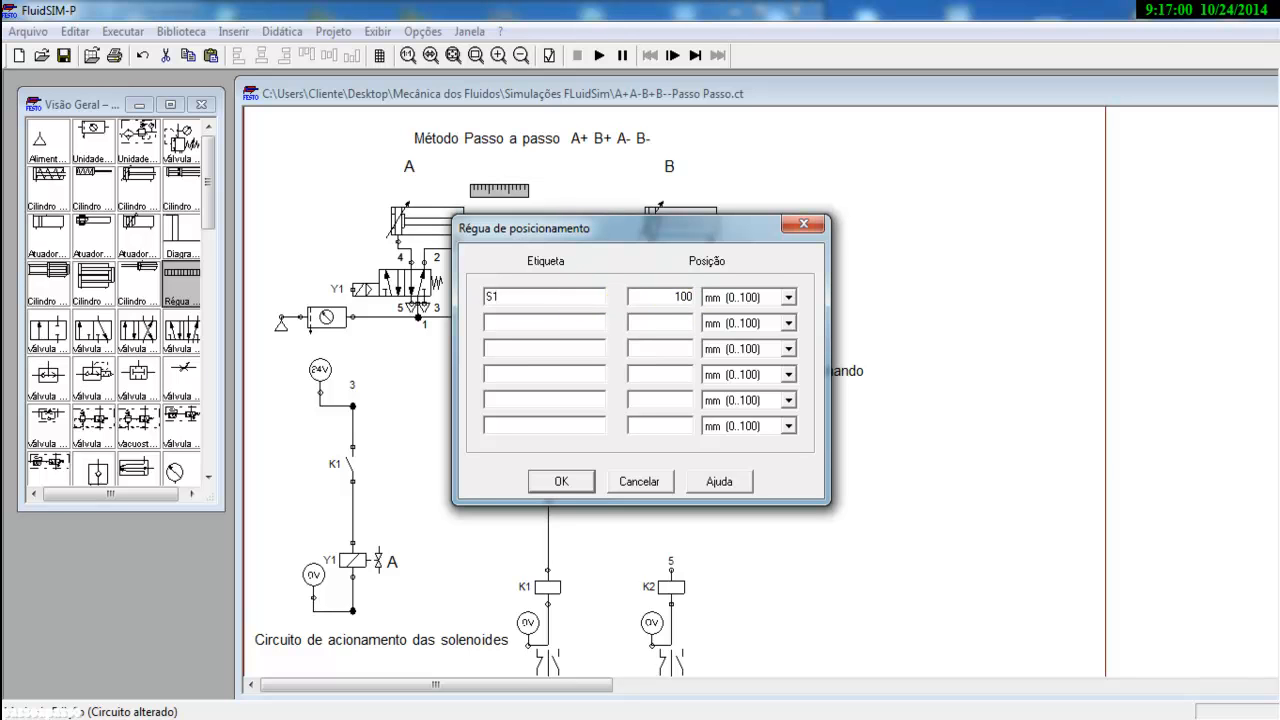
pyautogui.press('Return')
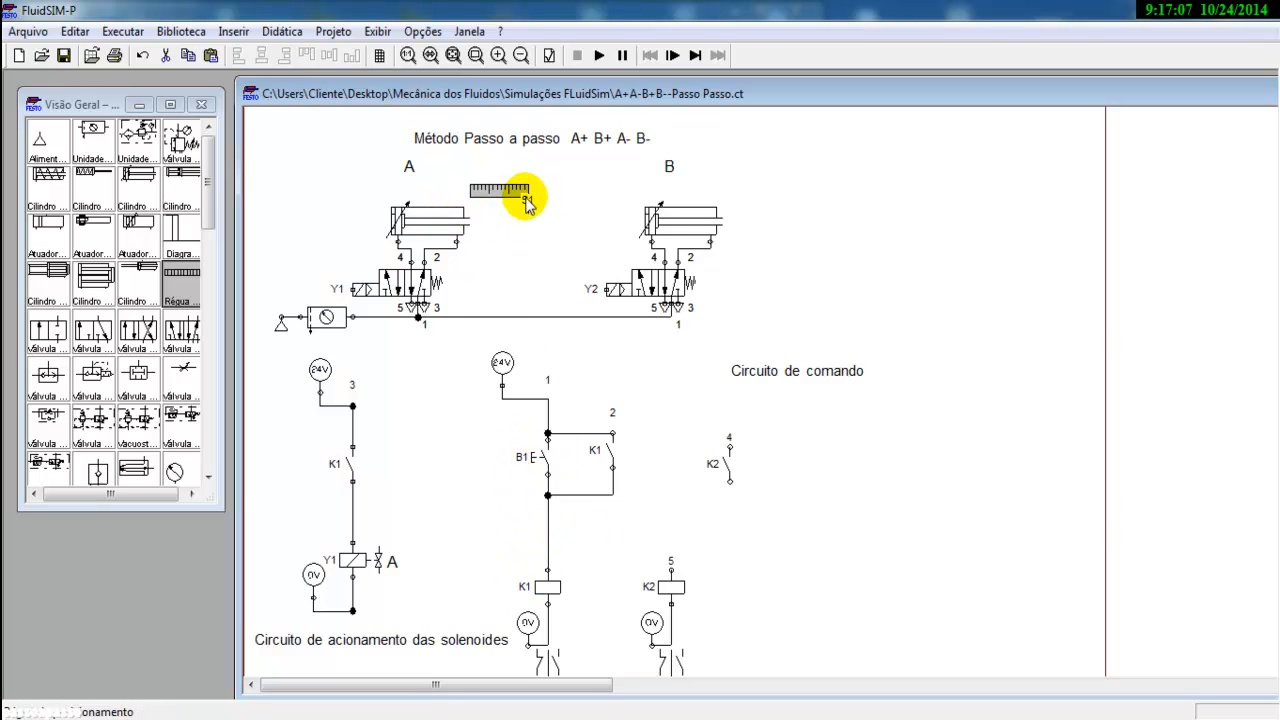
# - Duplicate the K2 contact, place the copy above relay K2, and label it S1
pyautogui.moveTo(440, 230)
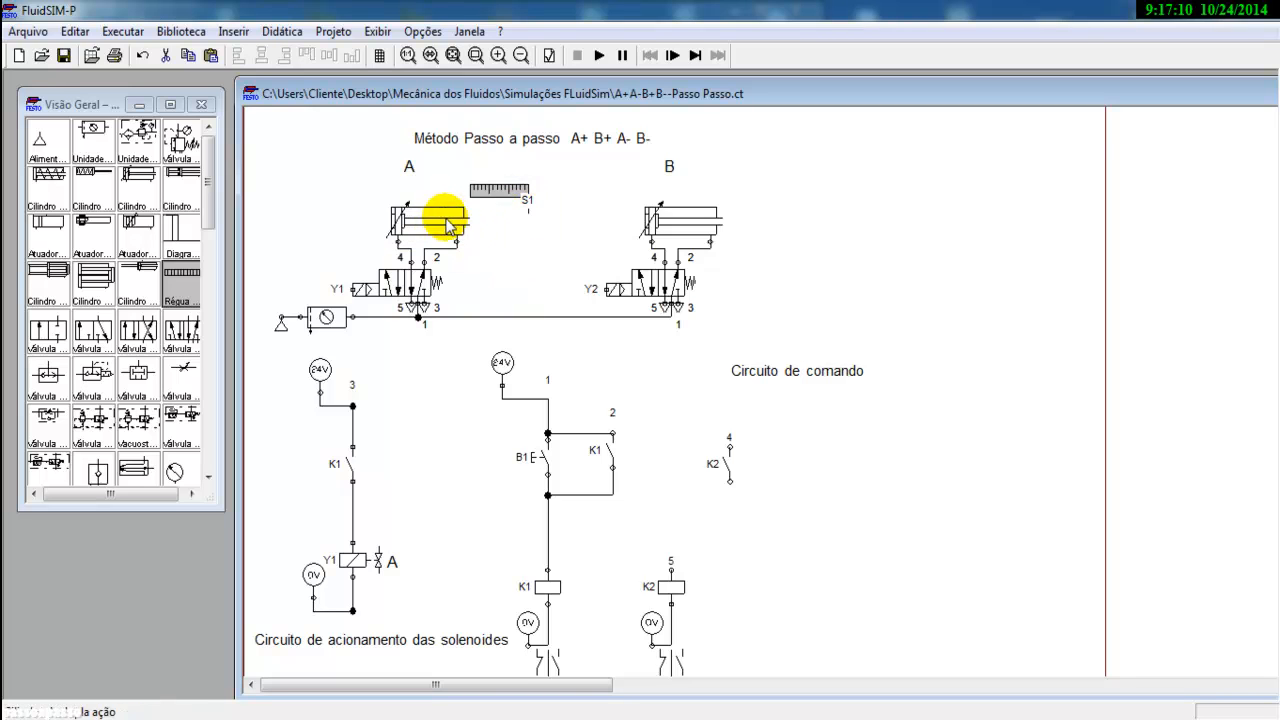
pyautogui.click(726, 456)
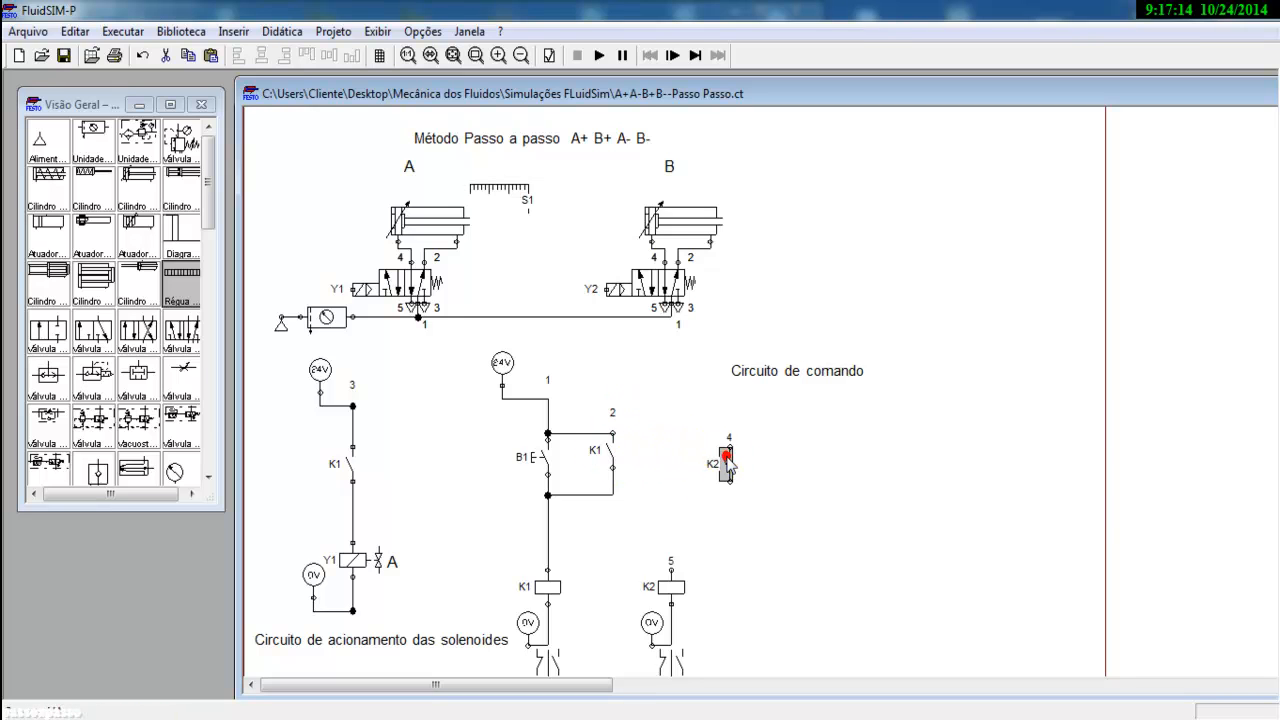
pyautogui.hotkey('ctrl', 'c')
pyautogui.hotkey('ctrl', 'v')
pyautogui.moveTo(895, 436); pyautogui.dragTo(673, 457)
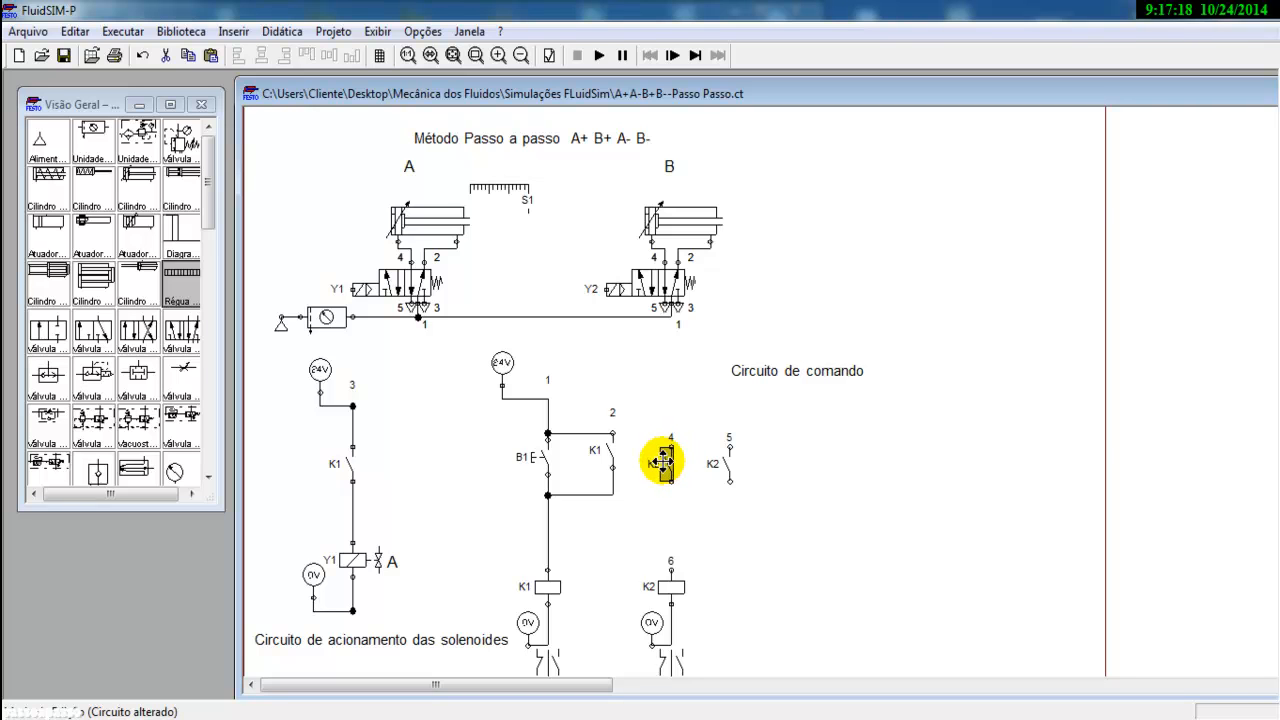
pyautogui.doubleClick(670, 462)
pyautogui.click(642, 400)
pyautogui.write('S1')
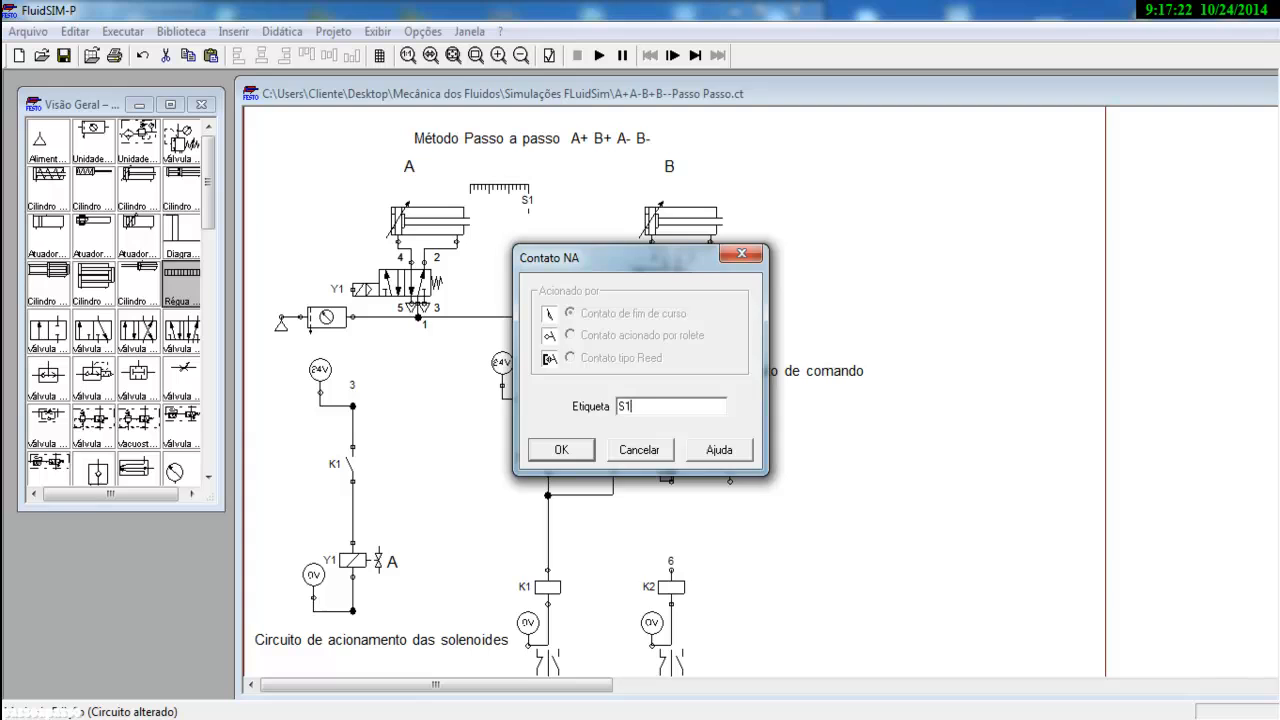
pyautogui.press('Return')
pyautogui.click(662, 533)
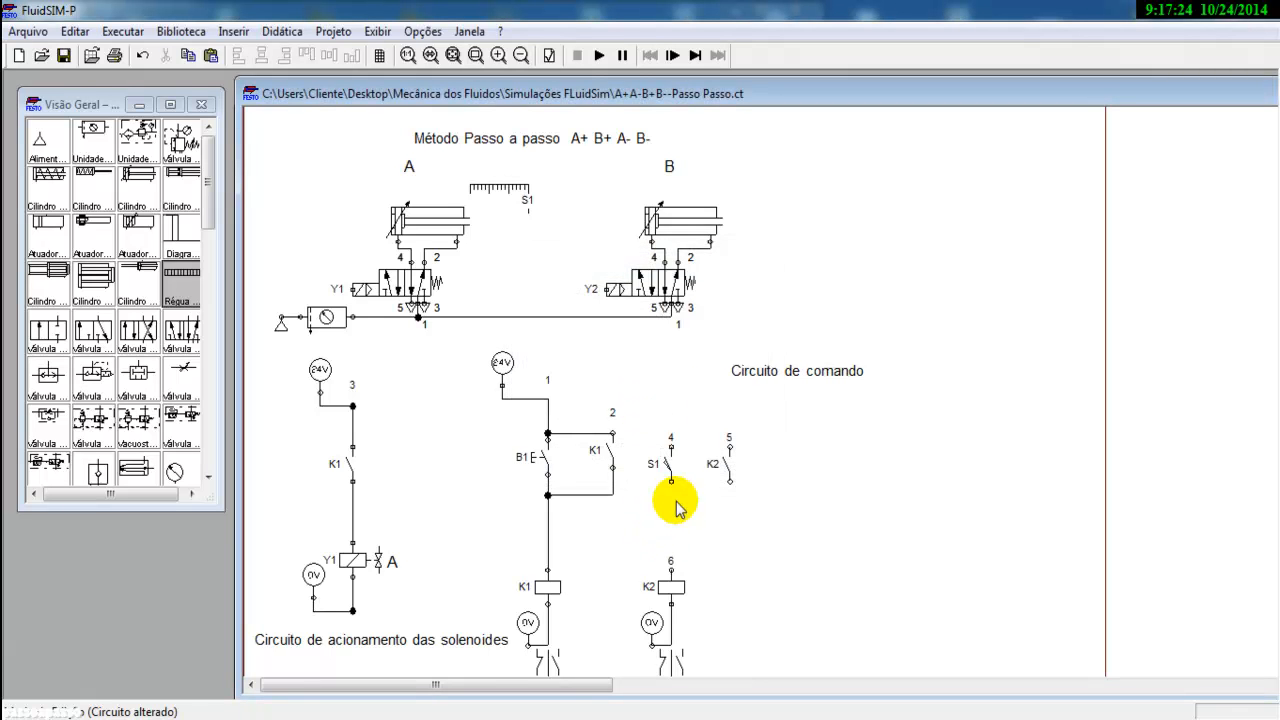
# - Wire contact S1 between the 24V line and relay K2, with the K2 holding contact in parallel with S1
pyautogui.moveTo(671, 448); pyautogui.dragTo(547, 400)
pyautogui.moveTo(669, 423); pyautogui.dragTo(671, 421)
pyautogui.moveTo(671, 481); pyautogui.dragTo(675, 570)
pyautogui.moveTo(729, 481)
pyautogui.mouseDown()
pyautogui.moveTo(672, 509)
pyautogui.moveTo(671, 498)
pyautogui.mouseUp()
pyautogui.click(700, 520)
pyautogui.scroll(-2, 705, 522)
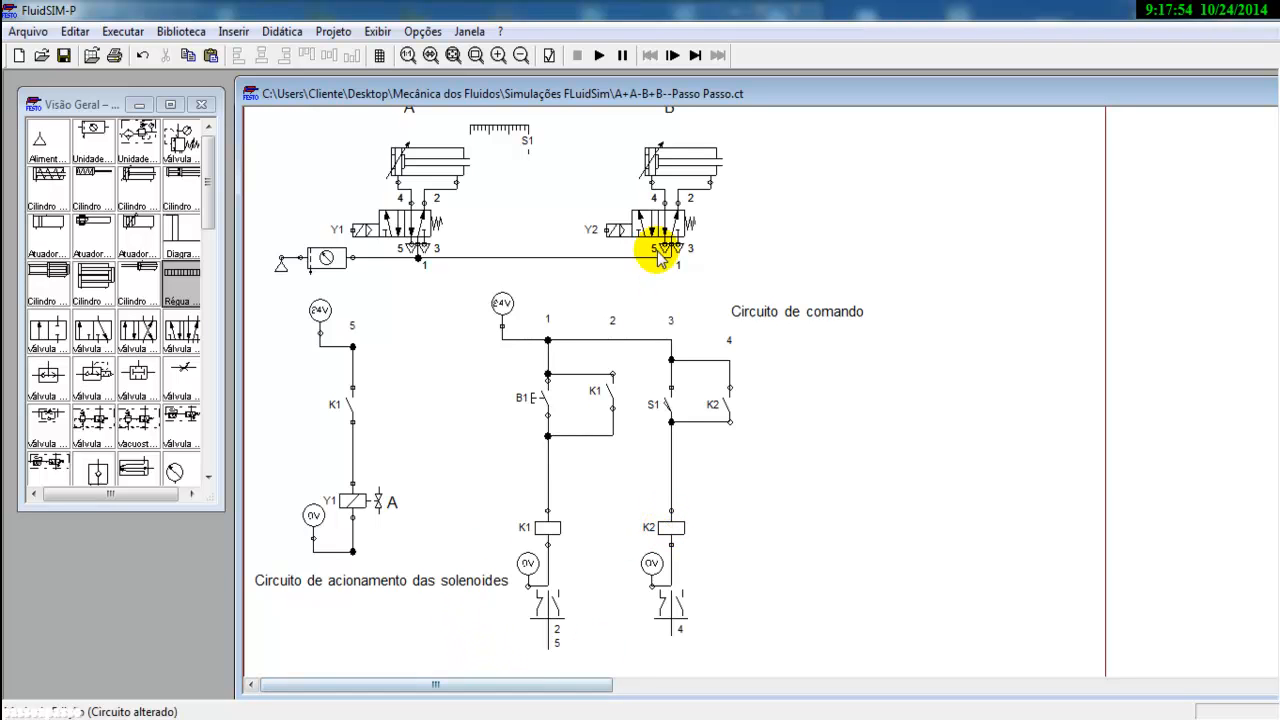
# - Duplicate solenoid Y1, place the copy beside it in the solenoid circuit, and label it Y2
pyautogui.scroll(2, 665, 130)
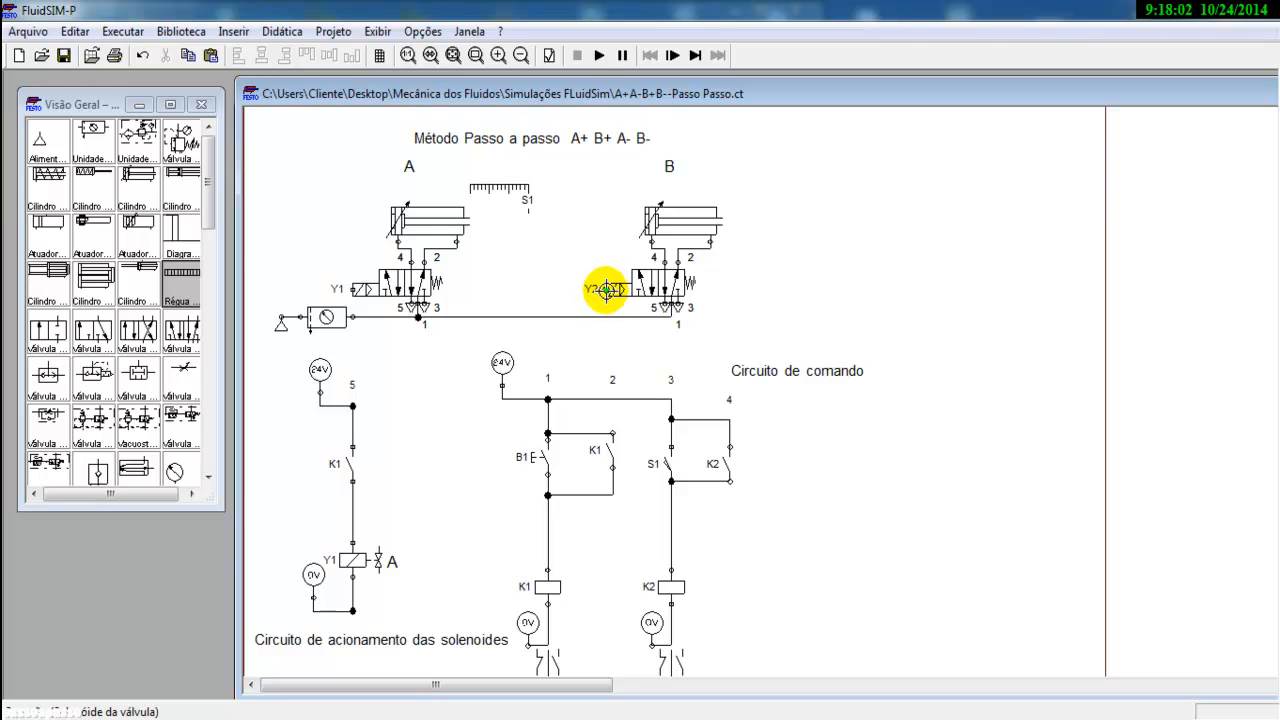
pyautogui.click(352, 561)
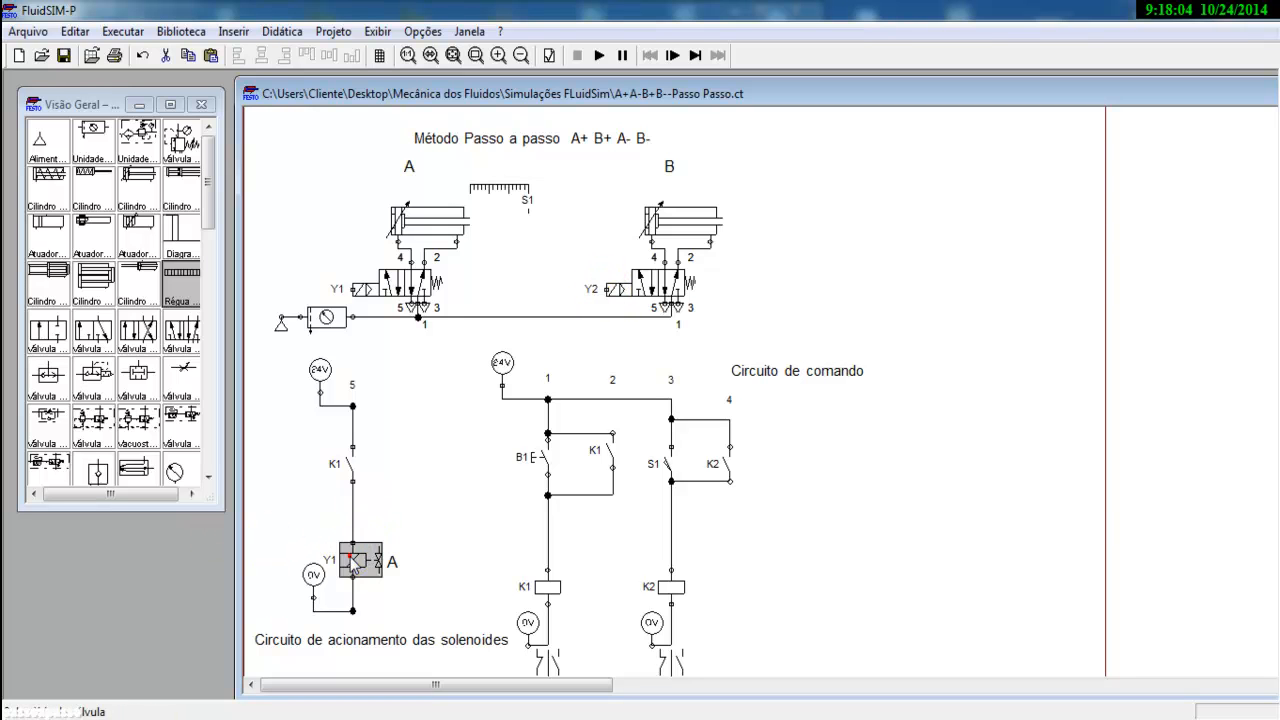
pyautogui.hotkey('ctrl', 'c')
pyautogui.hotkey('ctrl', 'v')
pyautogui.moveTo(886, 434); pyautogui.dragTo(436, 562)
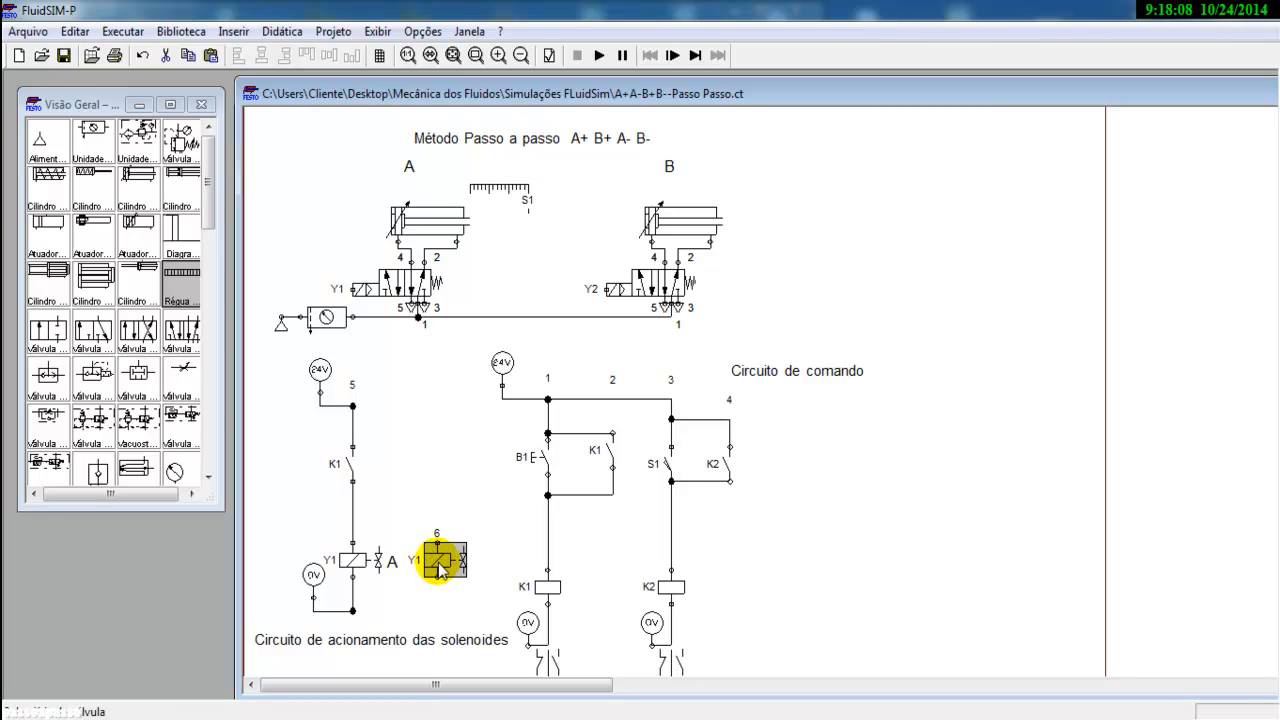
pyautogui.doubleClick(438, 567)
pyautogui.click(659, 356)
pyautogui.press('BackSpace')
pyautogui.write('2')
pyautogui.press('Return')
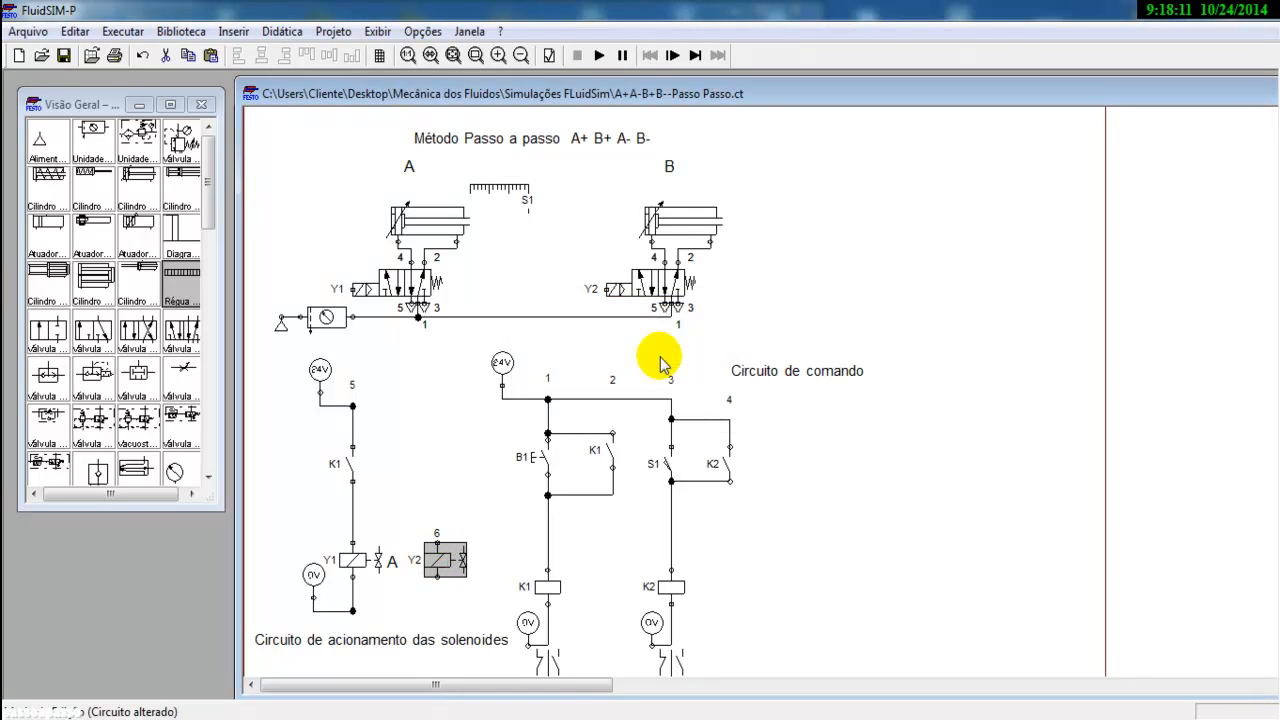
# - Duplicate the K1 contact of the solenoid circuit, place the copy above solenoid Y2, and label it K2
pyautogui.click(347, 469)
pyautogui.hotkey('ctrl', 'c')
pyautogui.hotkey('ctrl', 'v')
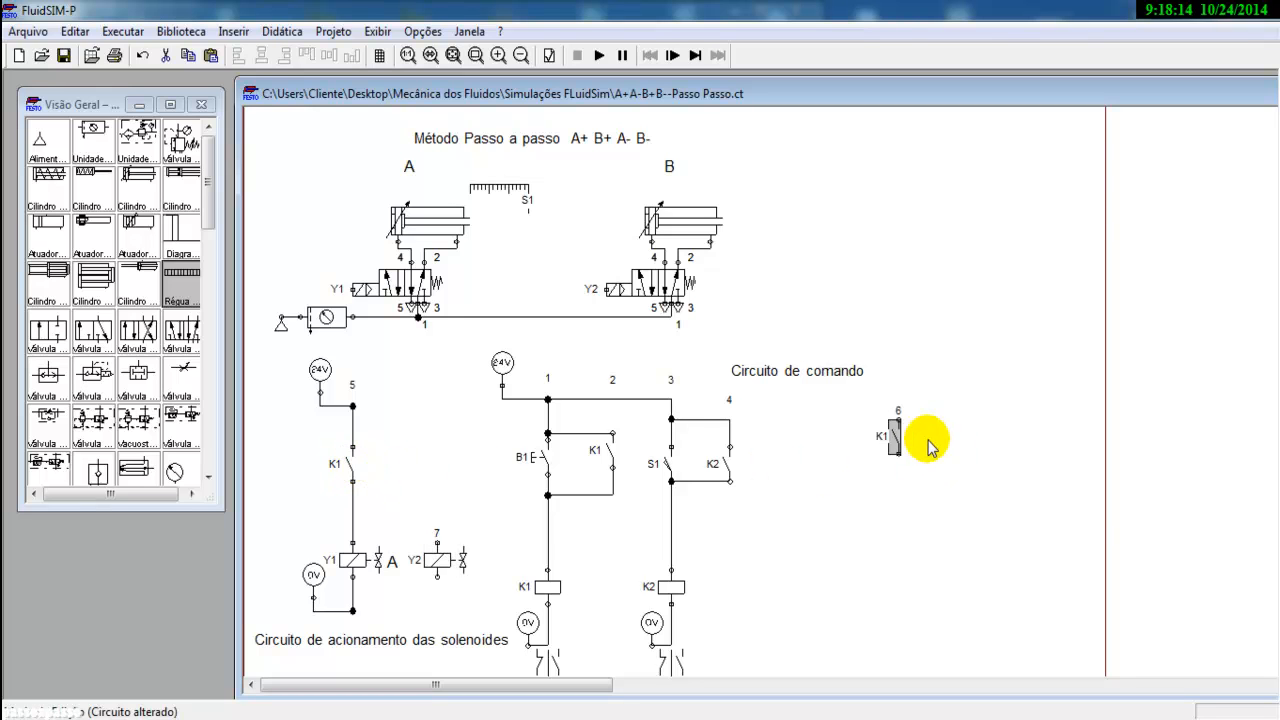
pyautogui.moveTo(895, 437); pyautogui.dragTo(426, 469)
pyautogui.doubleClick(432, 468)
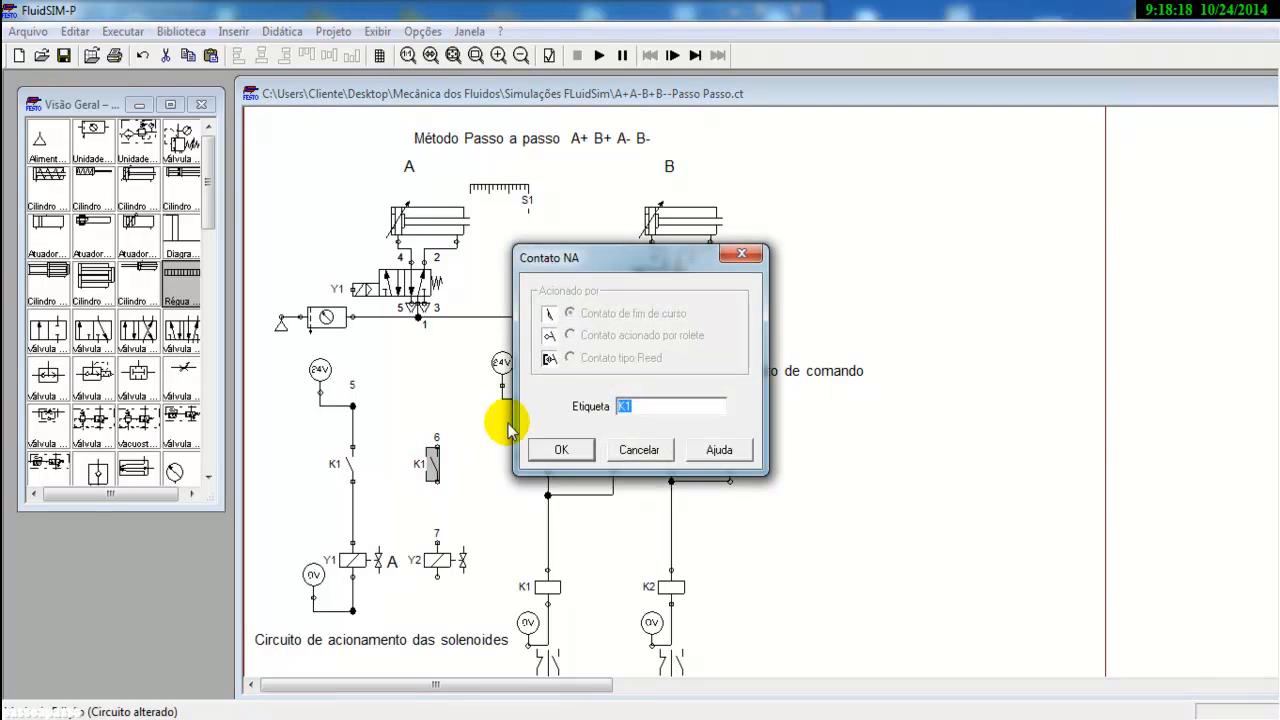
pyautogui.press('BackSpace')
pyautogui.write('2')
pyautogui.press('Return')
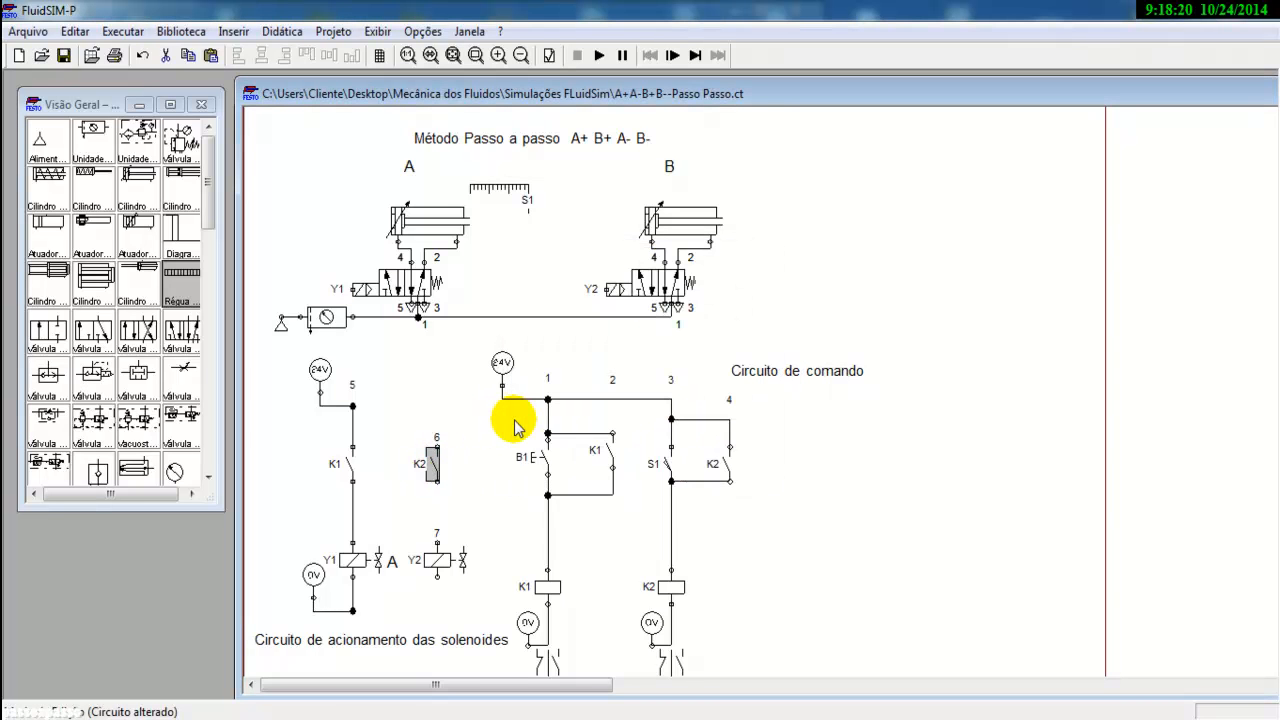
# - Wire the K2 contact in series with solenoid Y2, and connect this branch to the 24V and 0V lines of the K1–Y1 branch
pyautogui.click(433, 521)
pyautogui.click(437, 553)
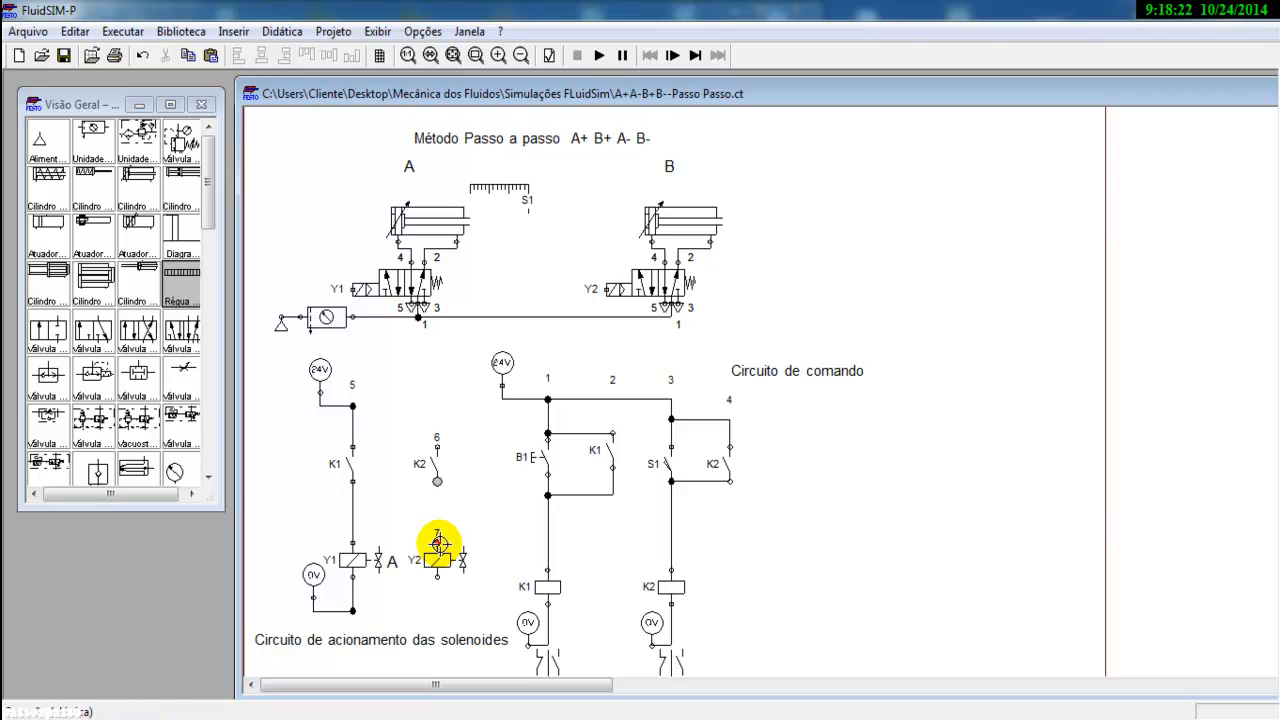
pyautogui.moveTo(437, 577); pyautogui.dragTo(352, 610)
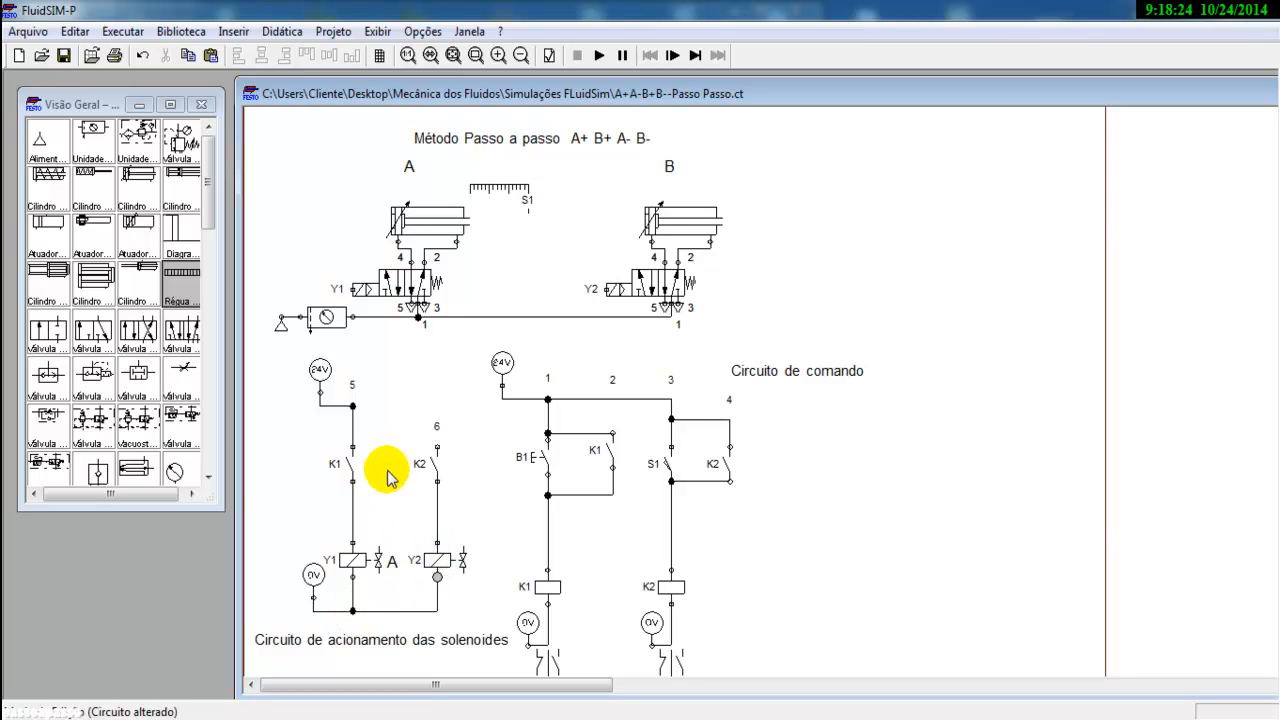
pyautogui.moveTo(437, 447); pyautogui.dragTo(352, 406)
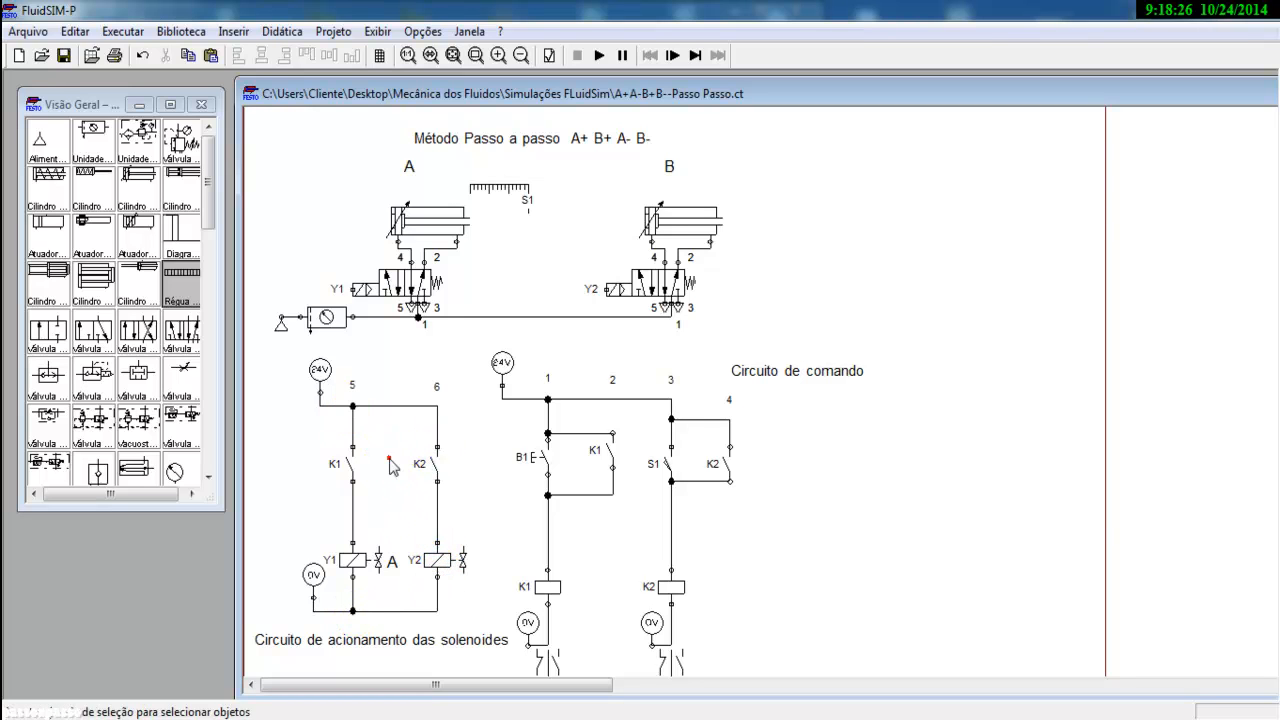
# - Move the entire solenoid circuit slightly farther away from the command circuit
pyautogui.scroll(-1, 463, 462)
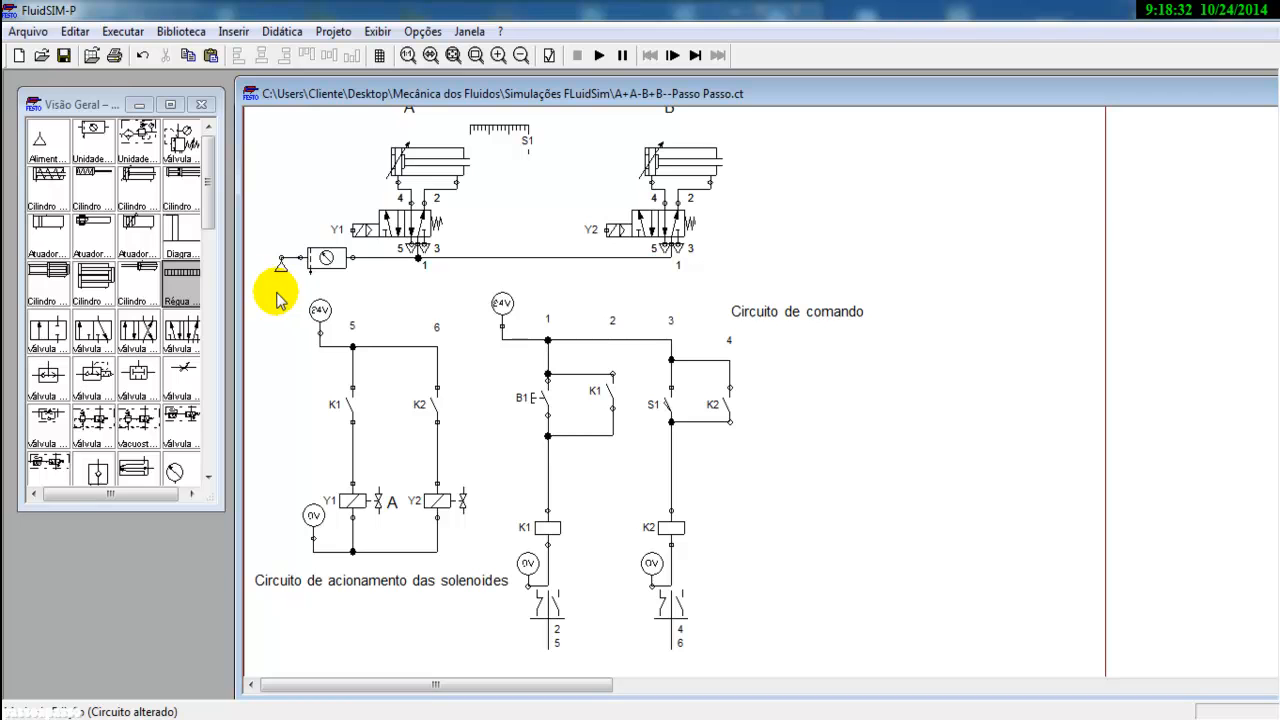
pyautogui.moveTo(277, 294); pyautogui.dragTo(482, 563)
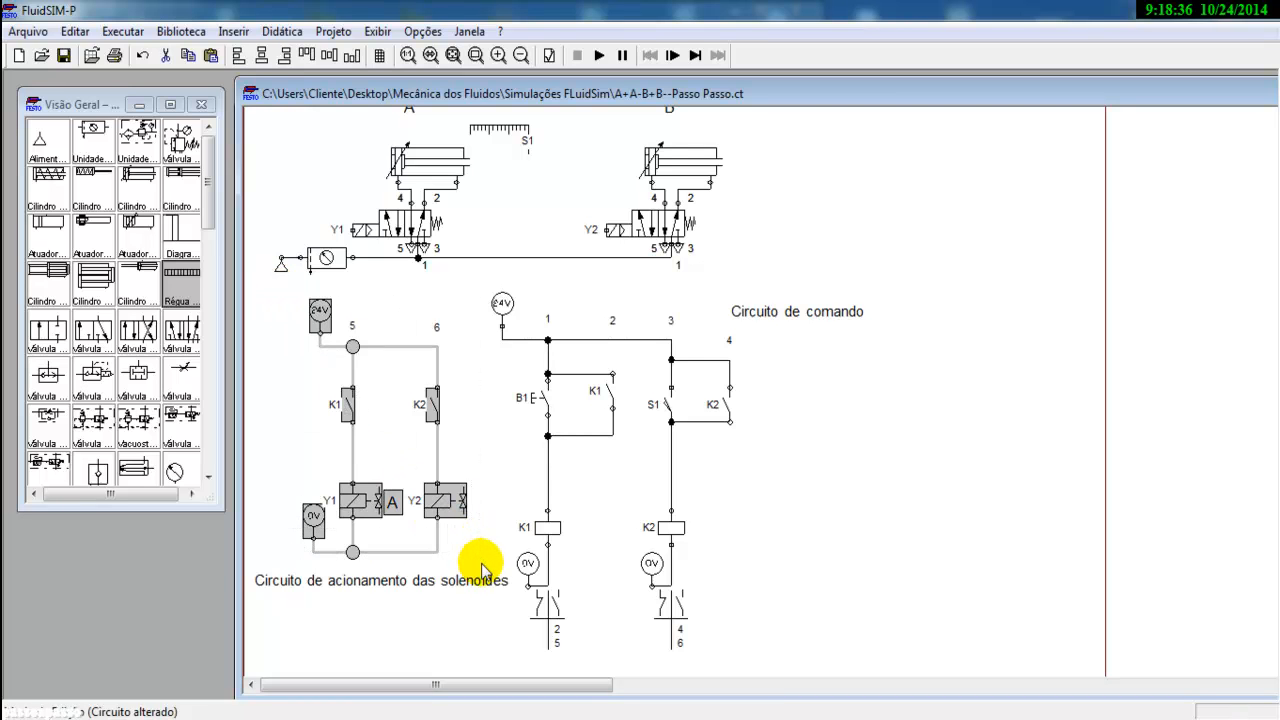
pyautogui.moveTo(438, 500); pyautogui.dragTo(405, 505)
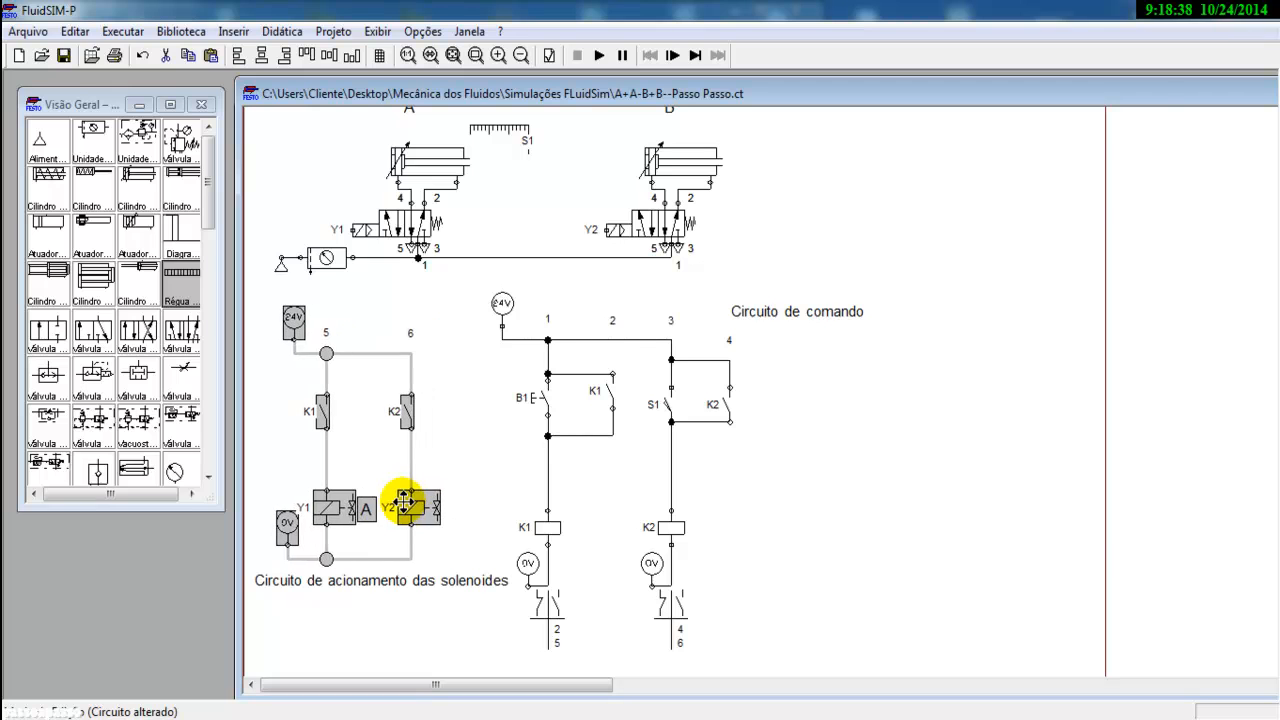
pyautogui.click(446, 443)
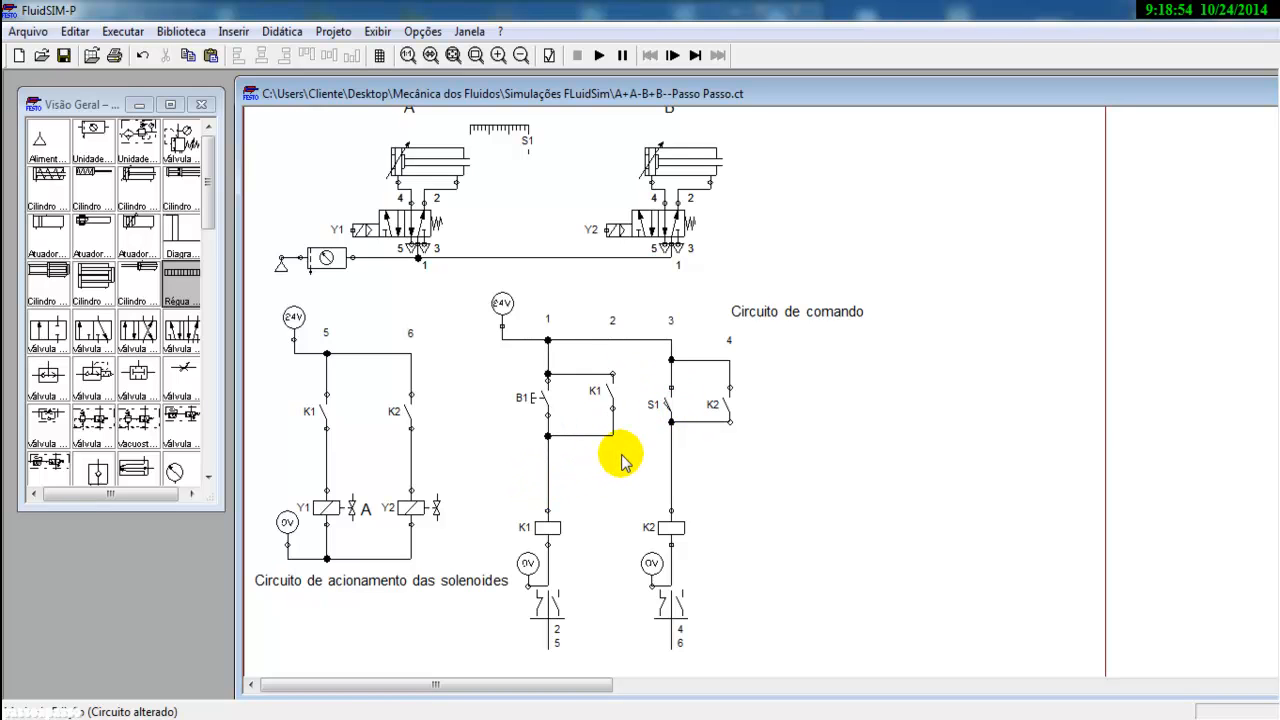
# - Replace the wire above relay K2 with a copy of the K1 contact, in series between the S1/K2 contact pair and the relay
pyautogui.rightClick(672, 465)
pyautogui.click(745, 230)
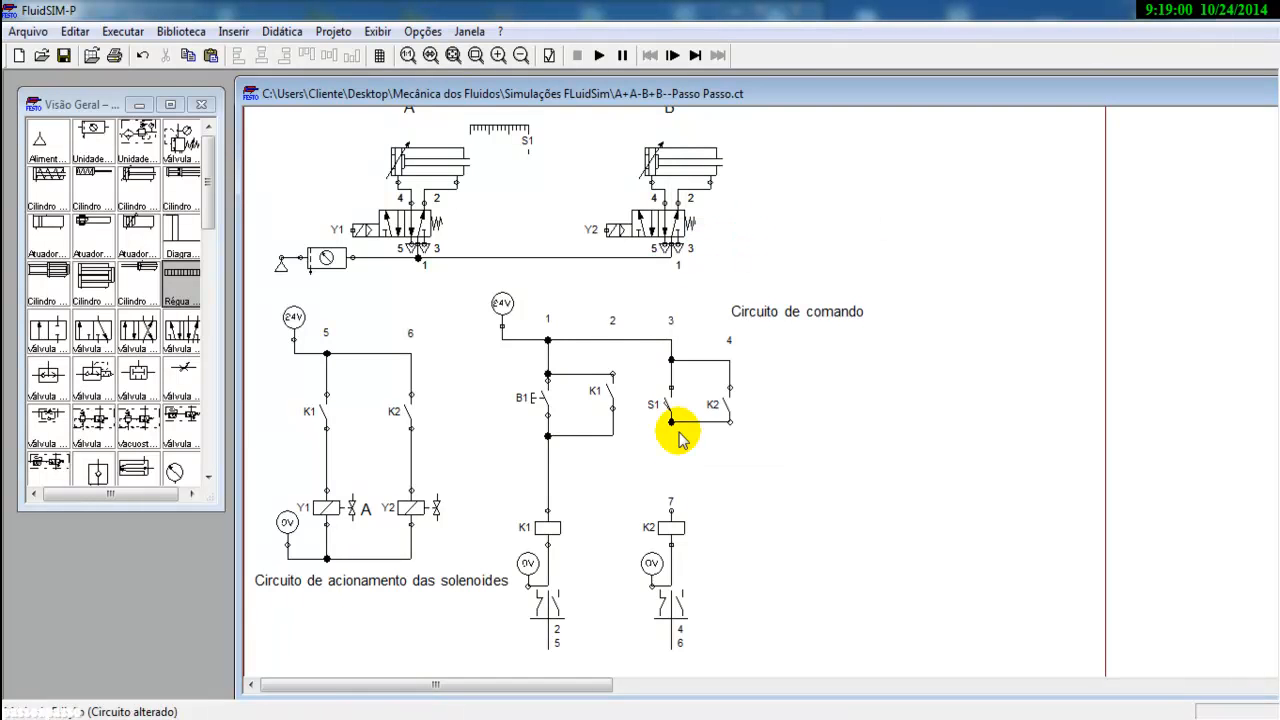
pyautogui.click(610, 408)
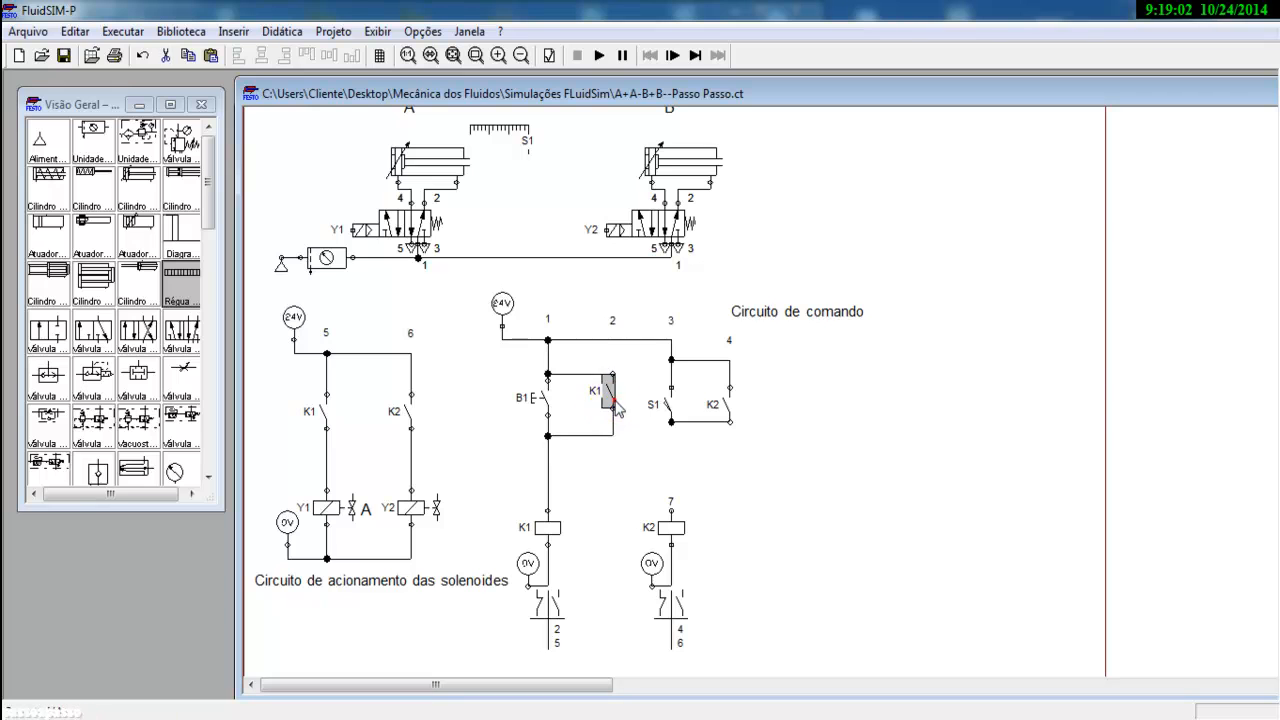
pyautogui.hotkey('ctrl', 'c')
pyautogui.hotkey('ctrl', 'v')
pyautogui.moveTo(891, 429); pyautogui.dragTo(671, 510)
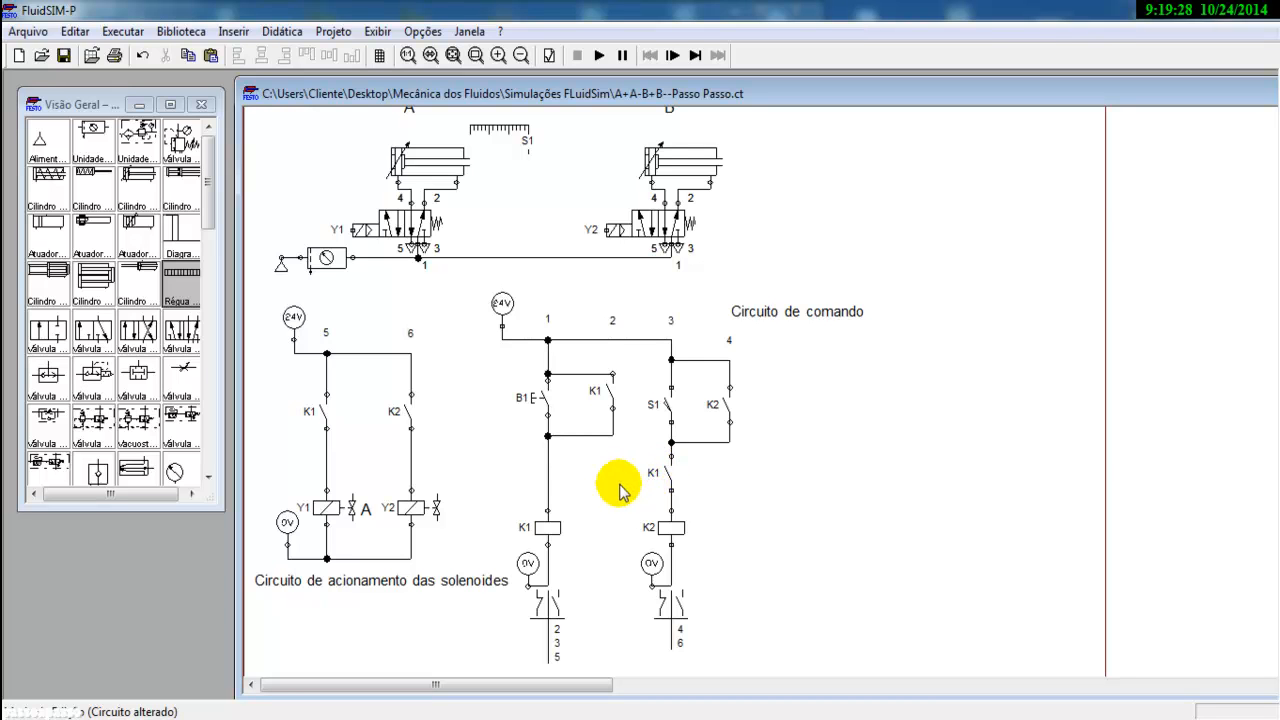
pyautogui.moveTo(668, 480)
pyautogui.mouseDown()
pyautogui.moveTo(671, 421)
pyautogui.moveTo(671, 487)
pyautogui.mouseUp()
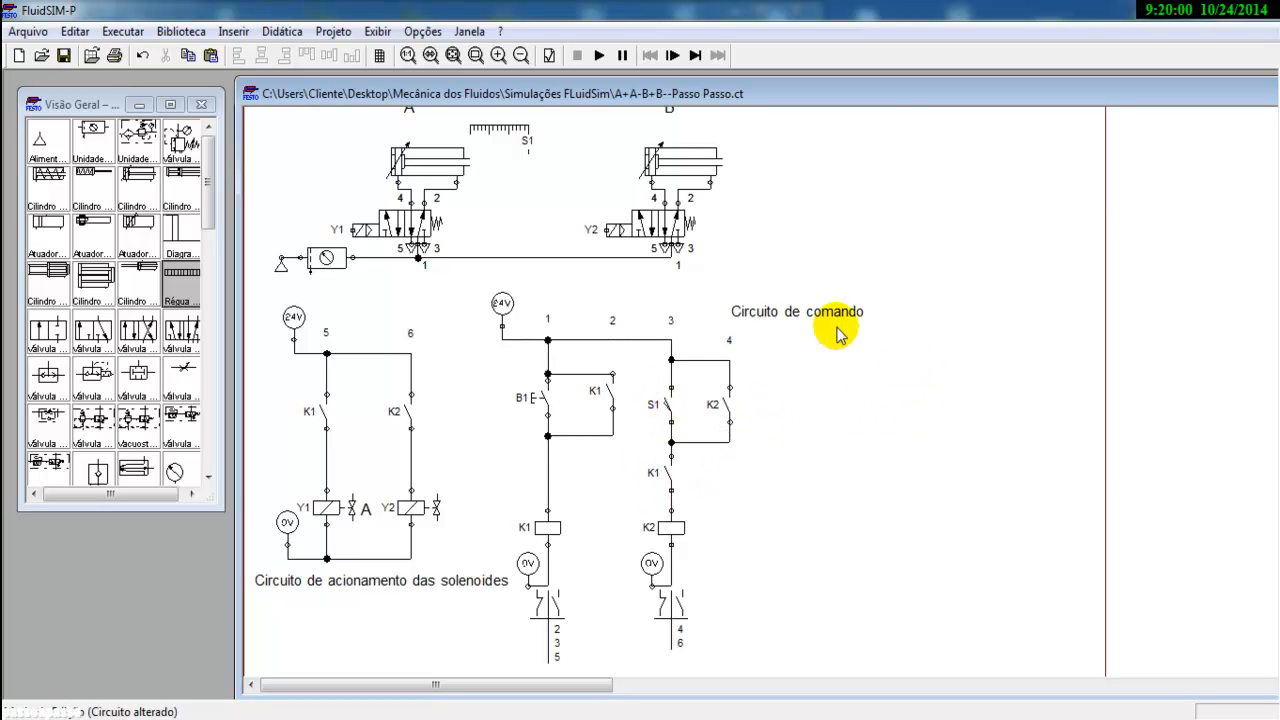
# - Move the "Circuito de comando" title slightly upward, and replace relay K2's own 0V source with a connection to relay K1's 0V line
pyautogui.moveTo(837, 309); pyautogui.dragTo(811, 303)
pyautogui.click(800, 356)
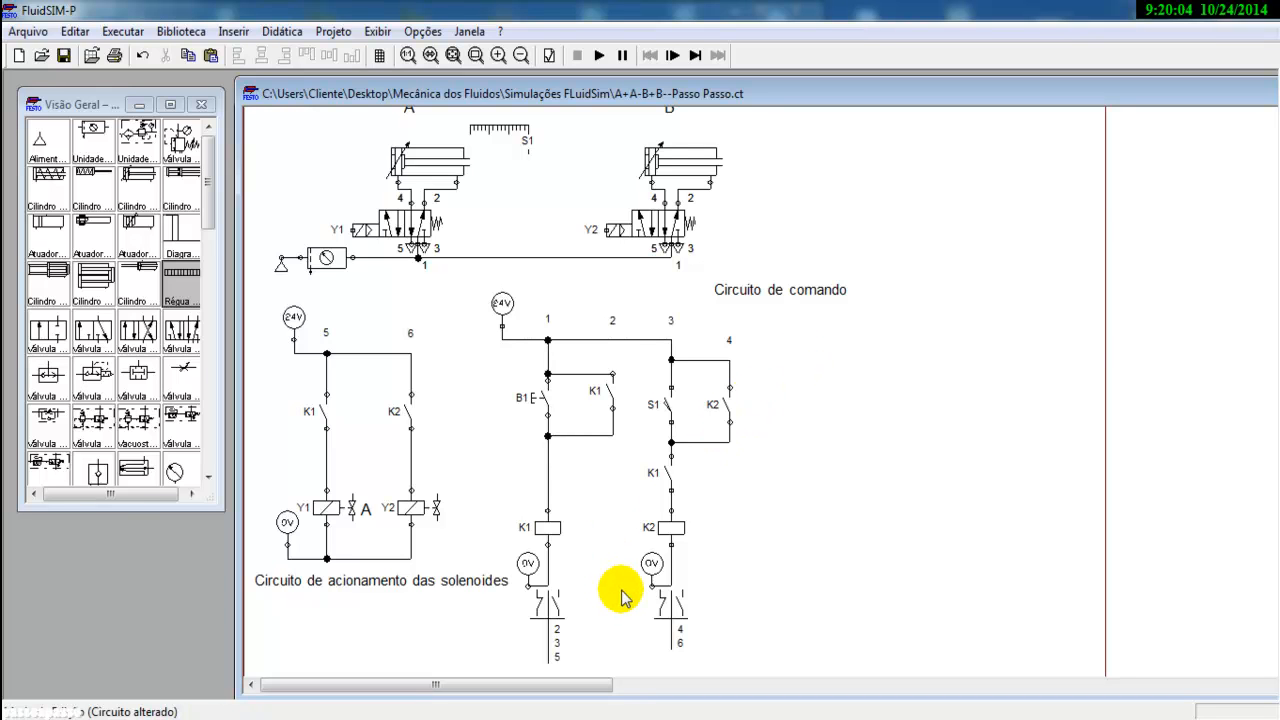
pyautogui.moveTo(648, 567); pyautogui.dragTo(672, 545)
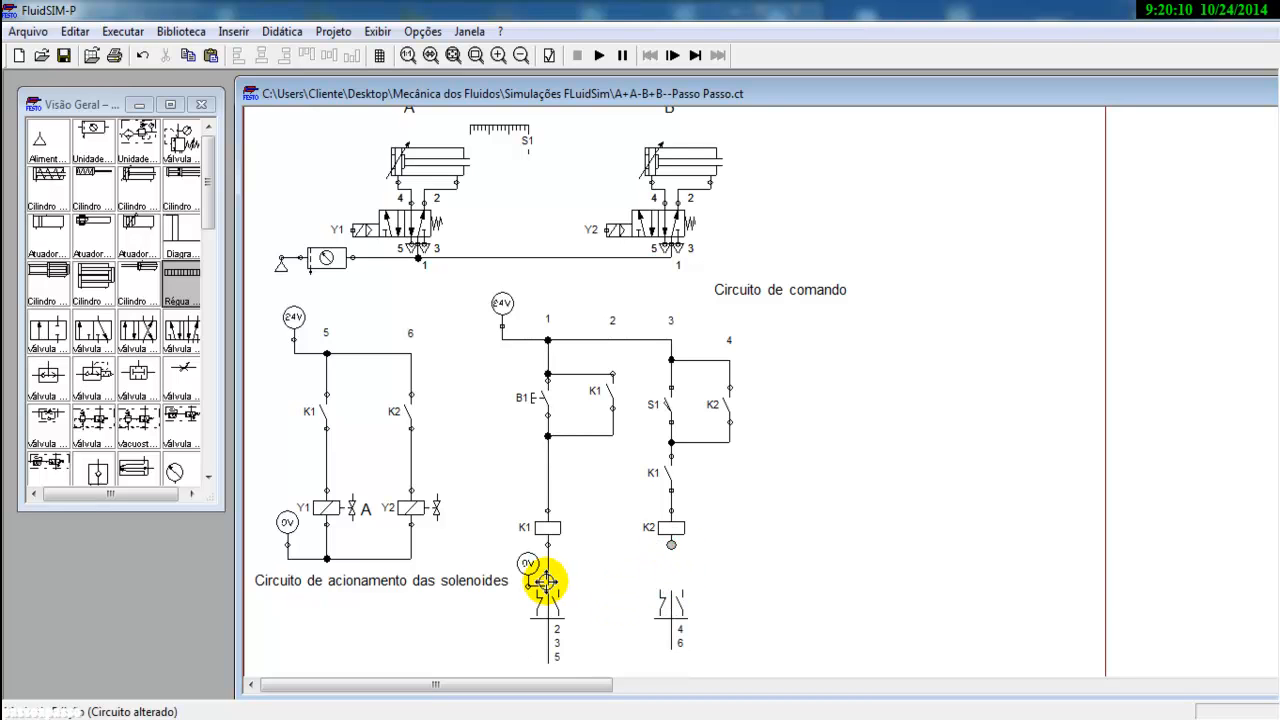
pyautogui.moveTo(548, 581); pyautogui.dragTo(671, 560)
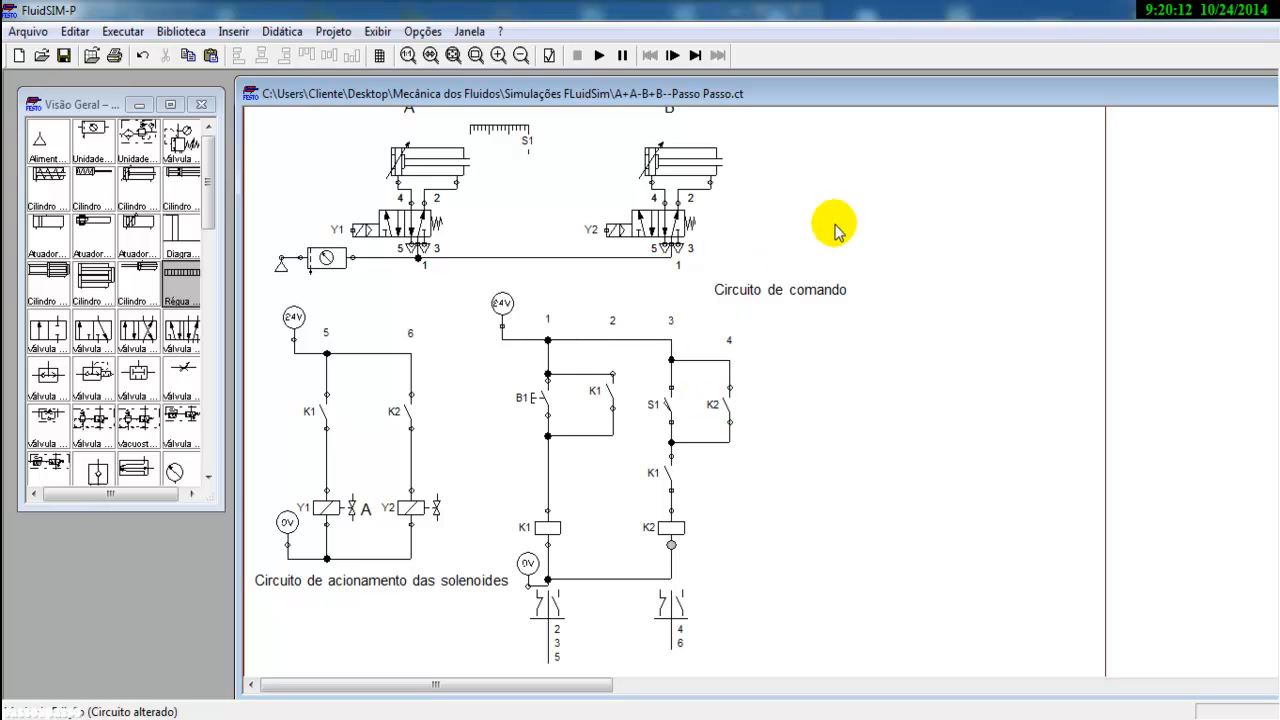
# - Run the simulation, actuate pushbutton B1 to test the first two steps of the sequence, and stop the simulation
pyautogui.click(600, 57)
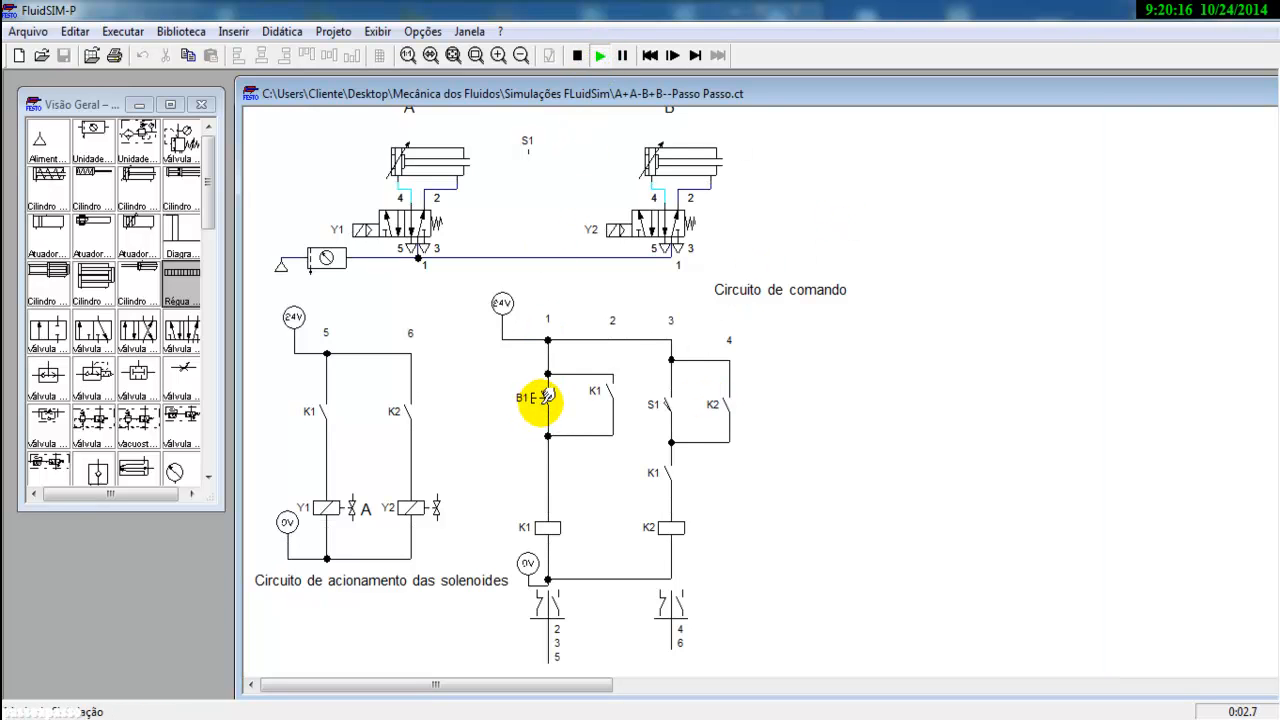
pyautogui.click(547, 396)
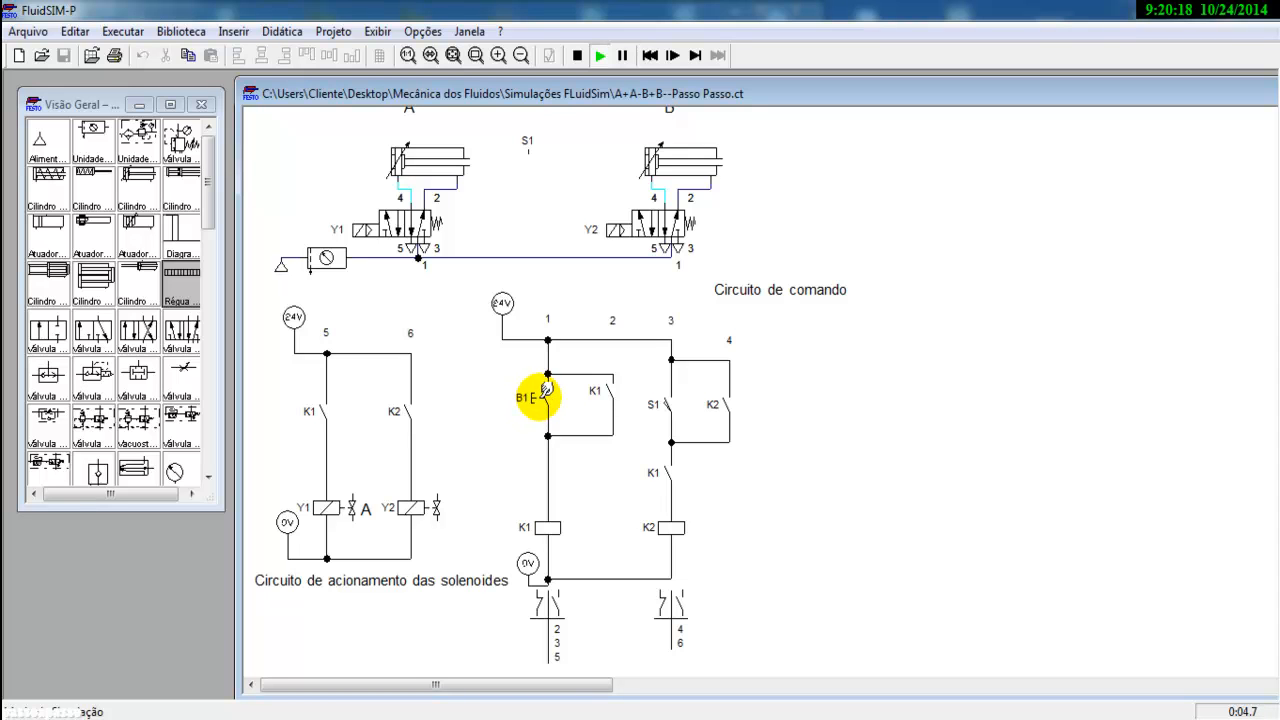
pyautogui.click(547, 392)
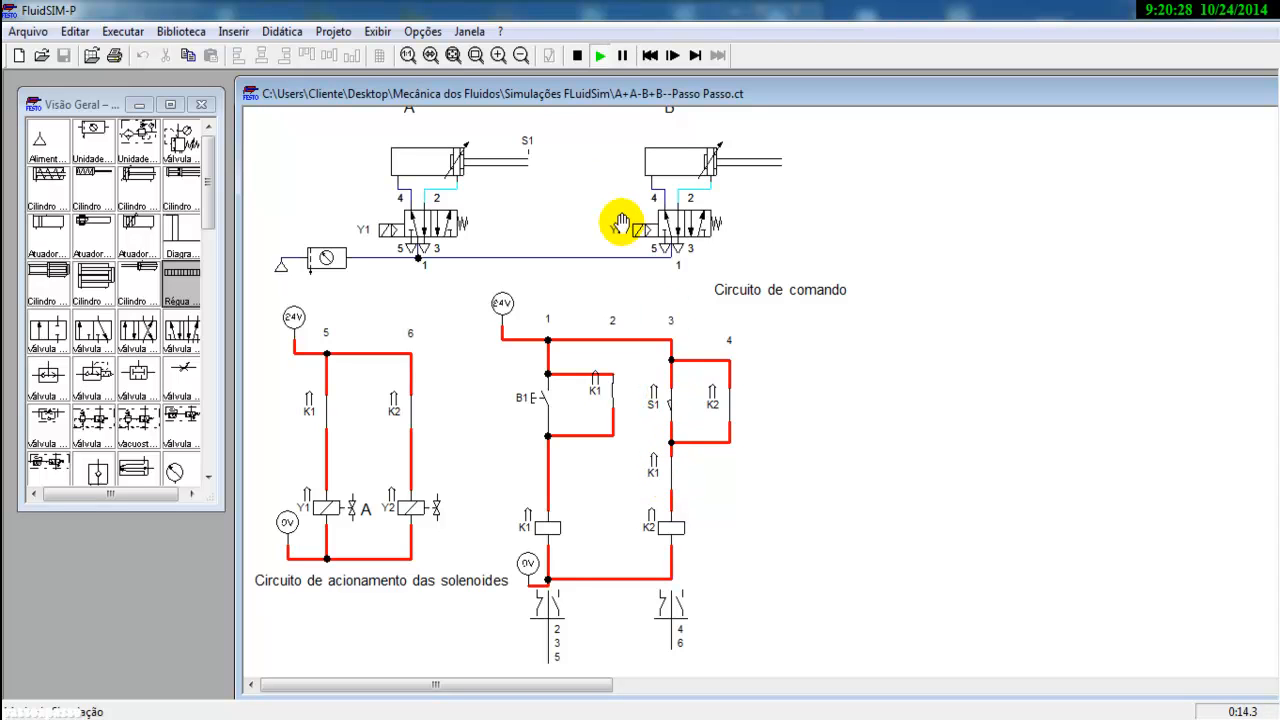
pyautogui.click(672, 395)
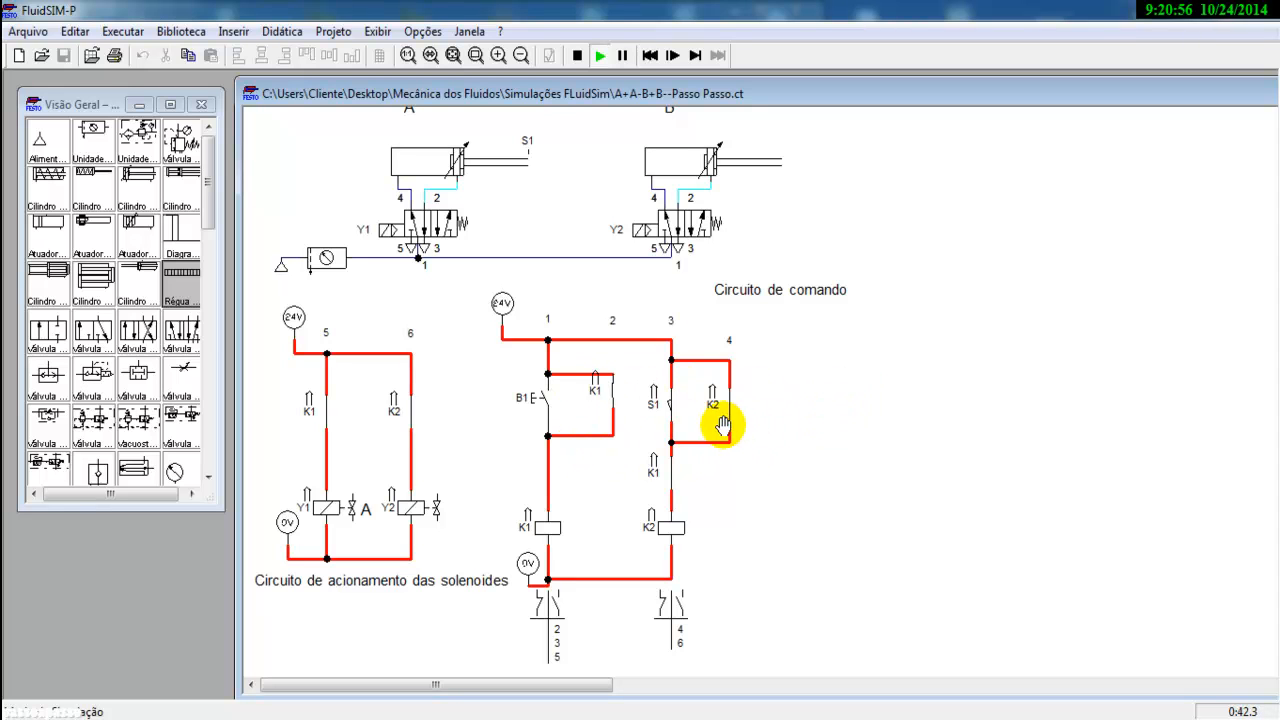
pyautogui.click(577, 56)
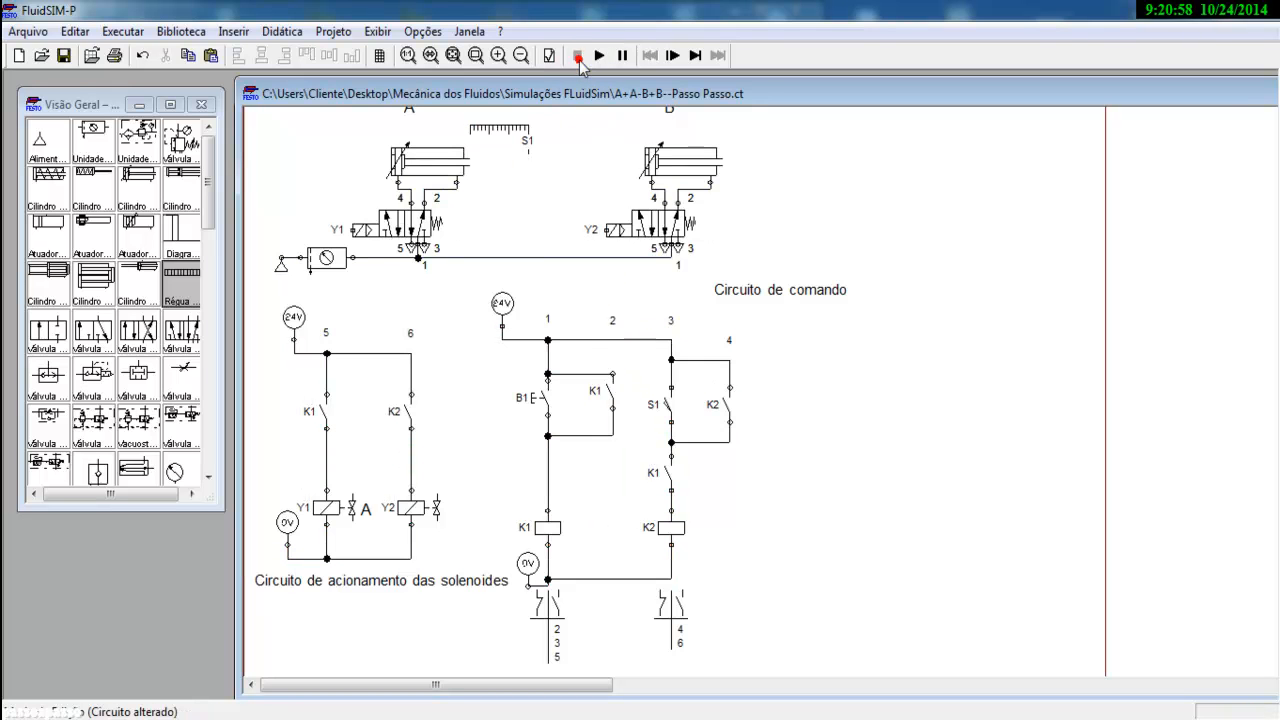
# - Duplicate the relay K2 branch with its S1, K2 and K1 contacts twice, and place the two copies side by side next to the original
pyautogui.moveTo(769, 320); pyautogui.dragTo(651, 586)
pyautogui.hotkey('ctrl', 'c')
pyautogui.hotkey('ctrl', 'v')
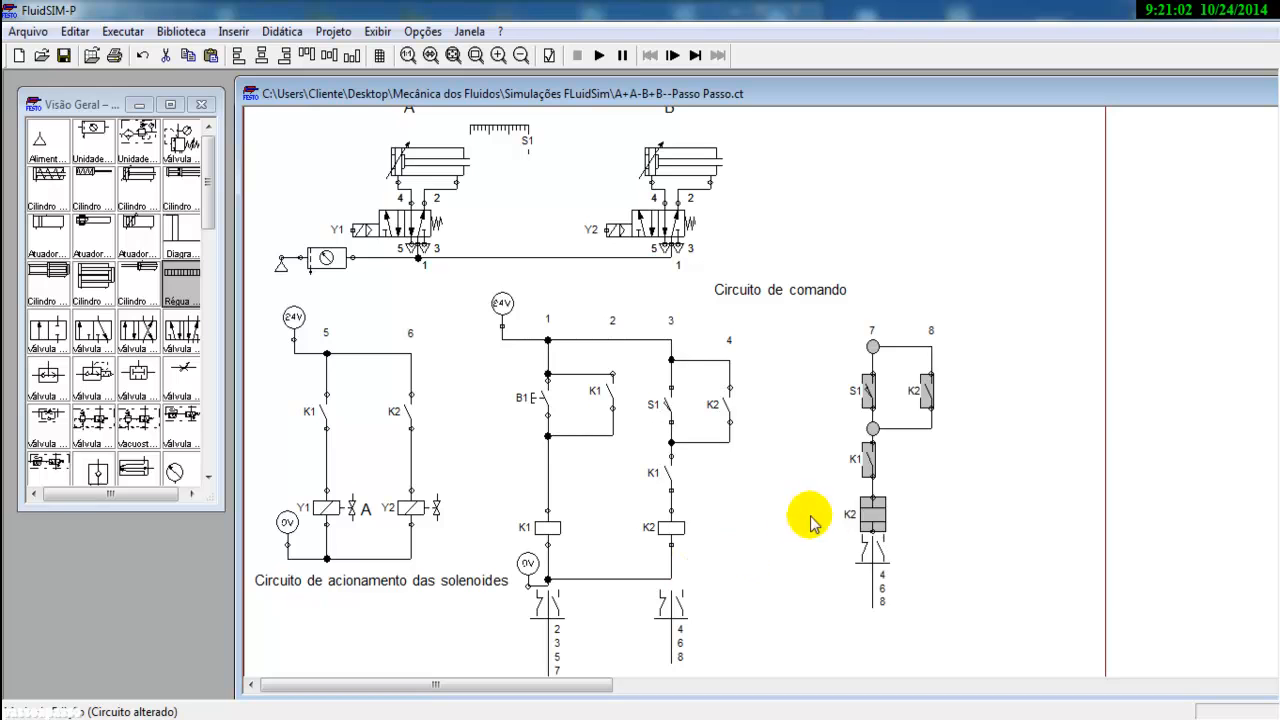
pyautogui.moveTo(860, 515); pyautogui.dragTo(768, 522)
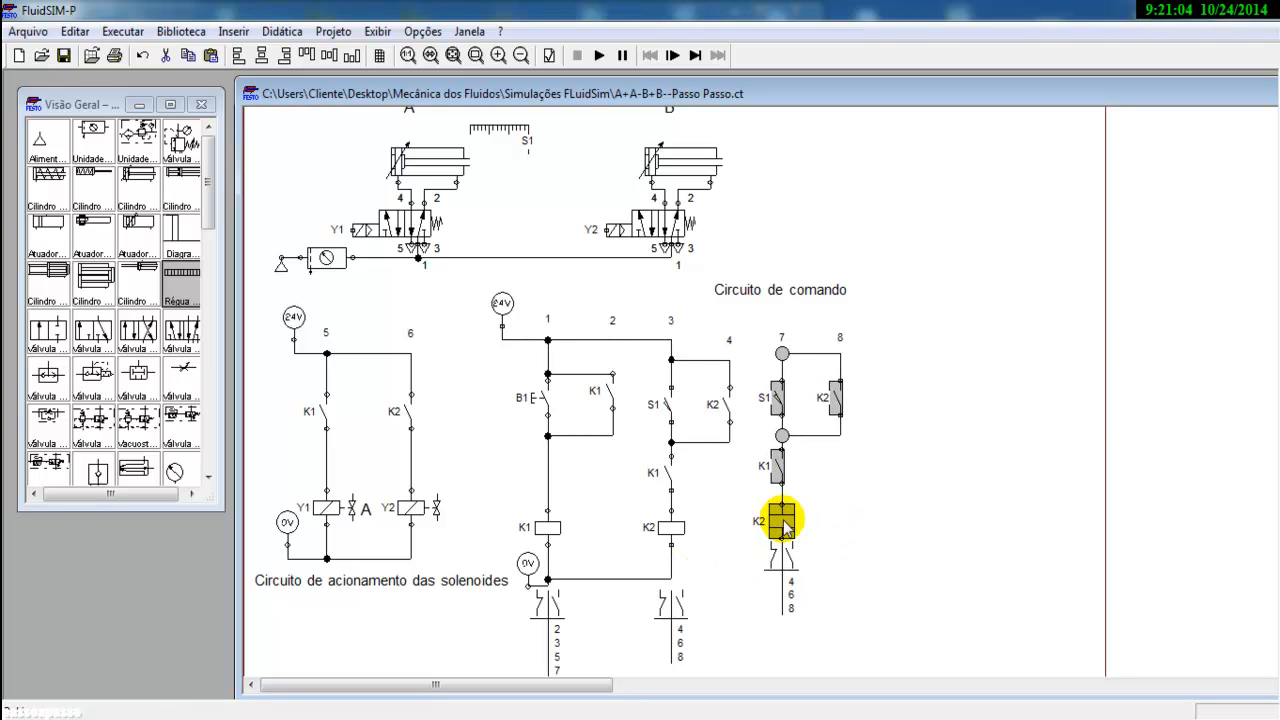
pyautogui.click(878, 519)
pyautogui.hotkey('ctrl', 'v')
pyautogui.moveTo(886, 529); pyautogui.dragTo(906, 527)
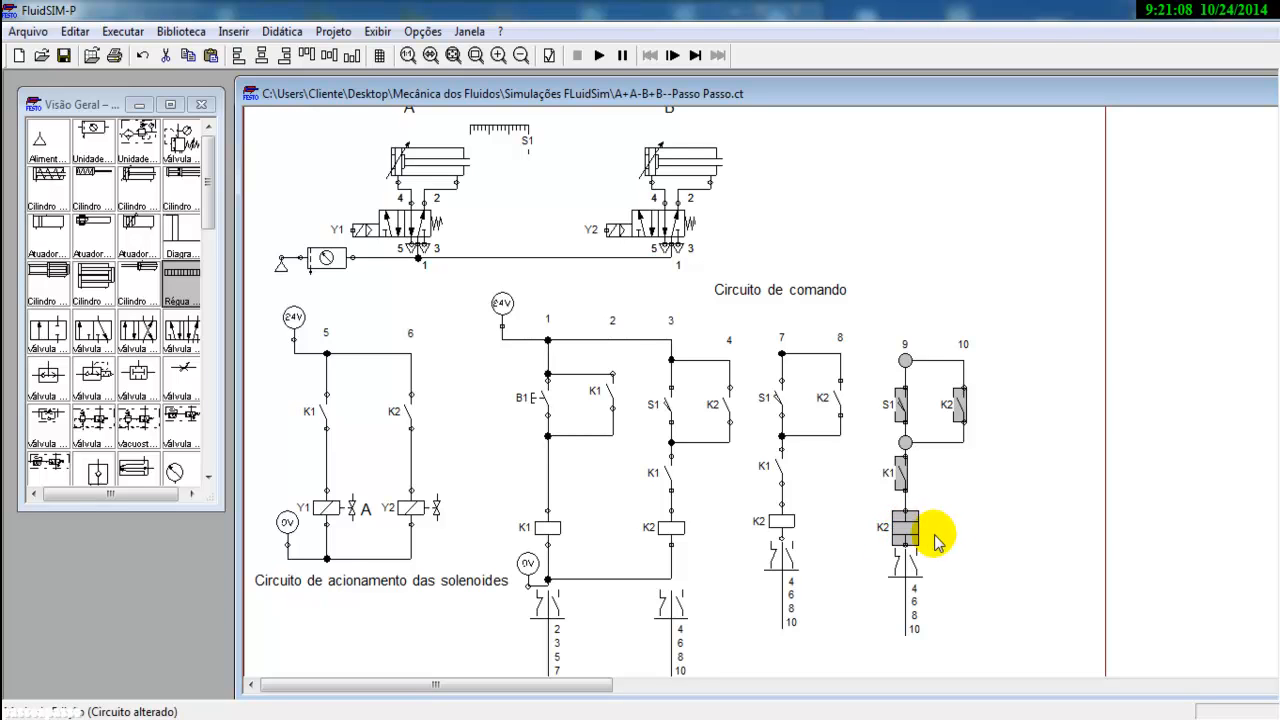
pyautogui.click(955, 522)
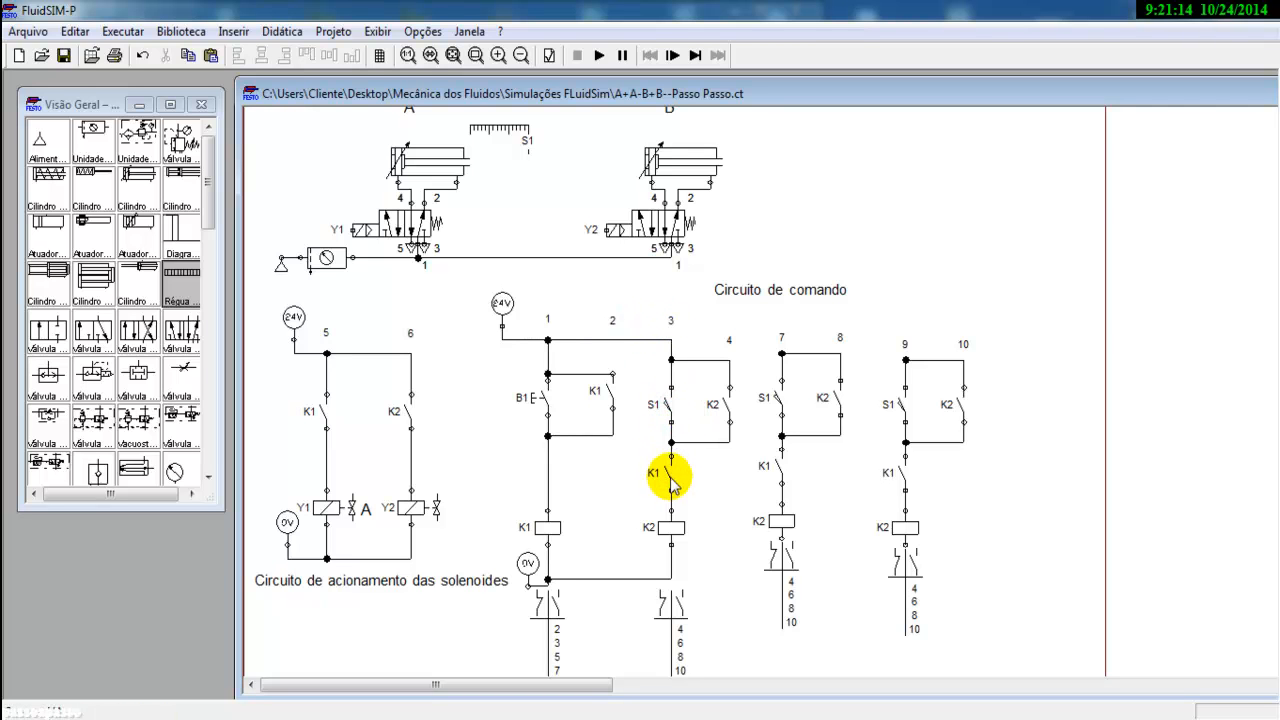
# - Relabel the series K1 contact in the first copied branch as K2
pyautogui.click(777, 465)
pyautogui.doubleClick(777, 465)
pyautogui.click(644, 409)
pyautogui.press('BackSpace')
pyautogui.write('2')
pyautogui.press('Return')
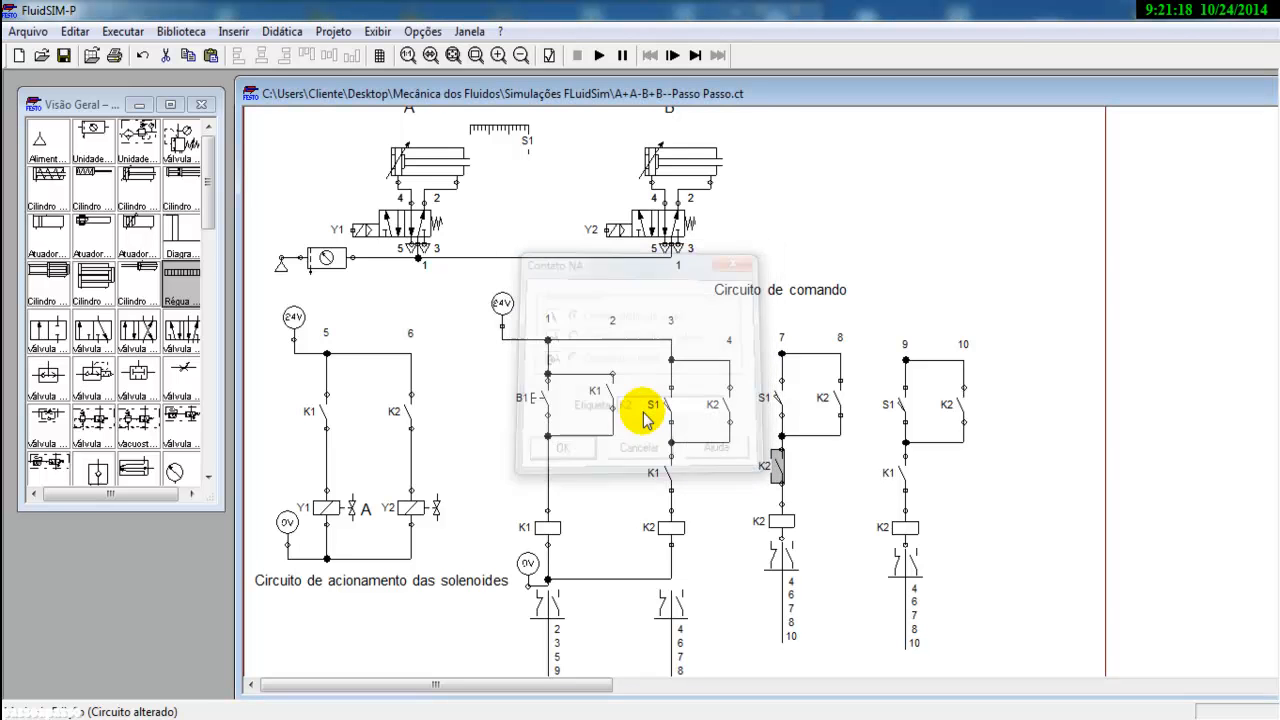
# - Relabel the relay in the first copied branch as K3
pyautogui.click(785, 526)
pyautogui.doubleClick(787, 530)
pyautogui.click(651, 355)
pyautogui.press('BackSpace')
pyautogui.write('3')
pyautogui.press('Return')
# - Relabel the relay in the second copied branch as K4
pyautogui.click(906, 530)
pyautogui.doubleClick(906, 530)
pyautogui.click(660, 364)
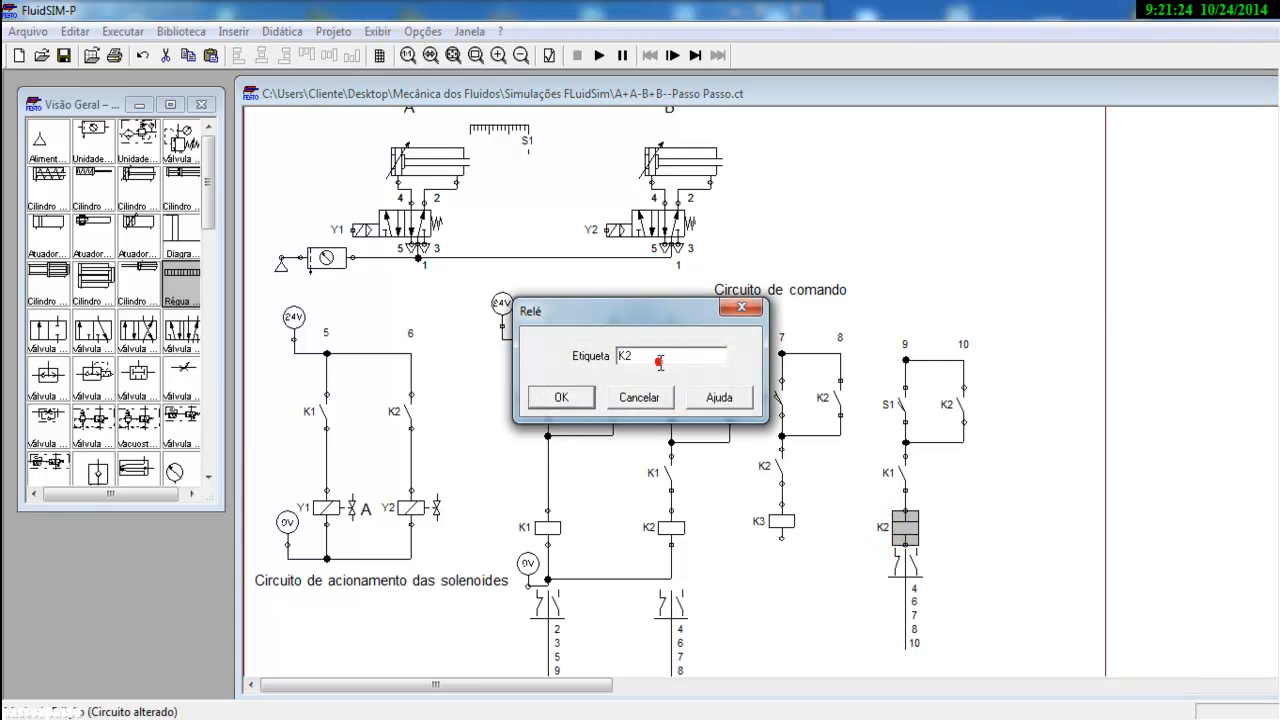
pyautogui.press('BackSpace')
pyautogui.write('4')
pyautogui.press('Return')
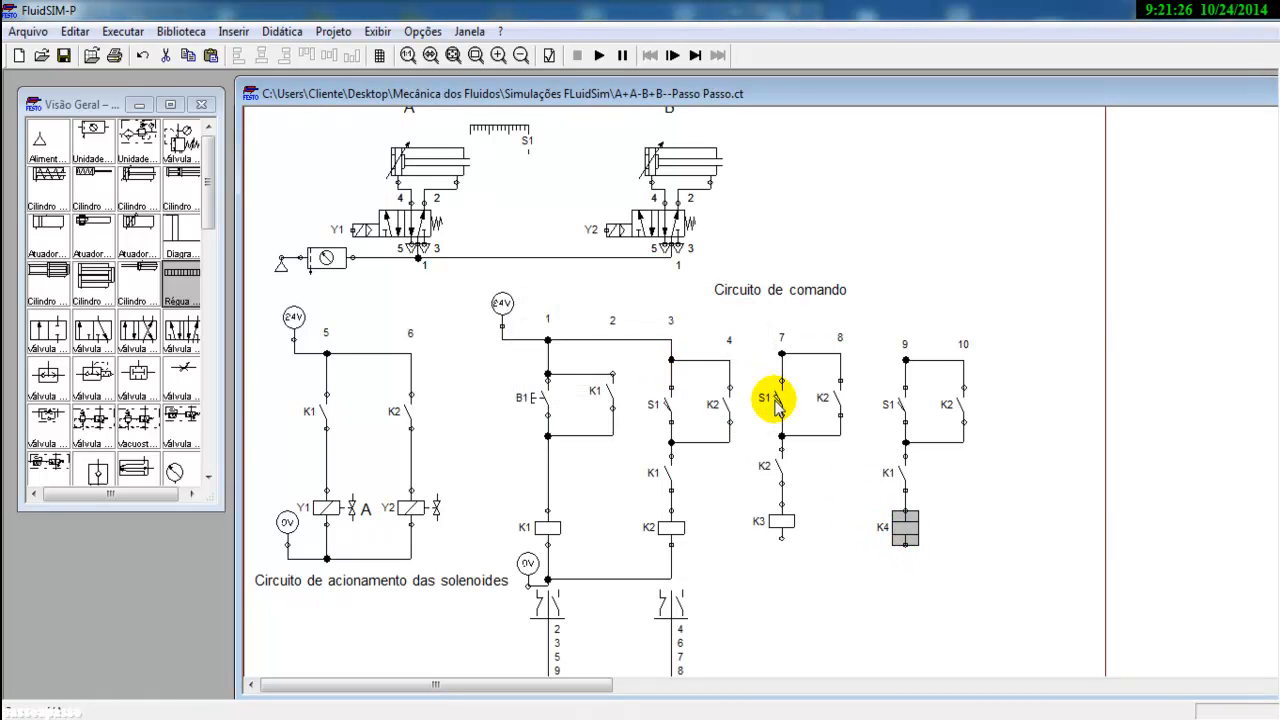
# - Relabel the limit-switch contact in the K3 branch as S2 and the one in the K4 branch as S3
pyautogui.doubleClick(779, 398)
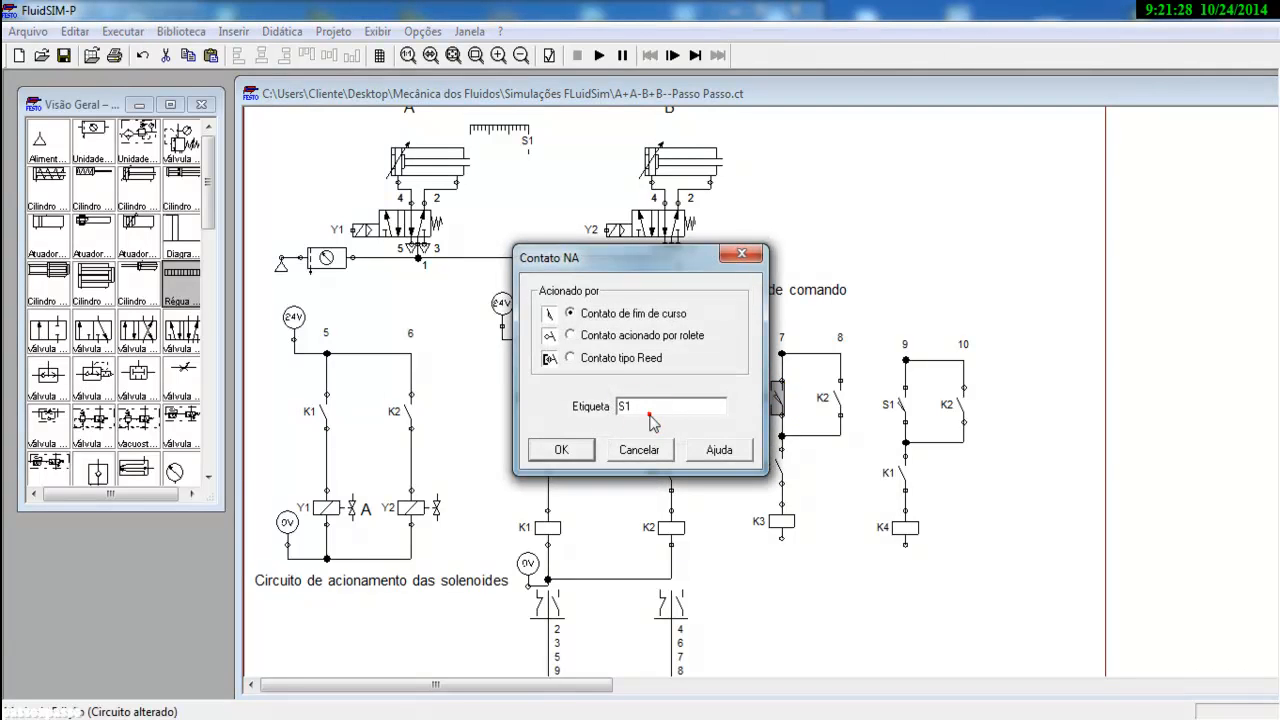
pyautogui.click(643, 407)
pyautogui.press('BackSpace')
pyautogui.write('2')
pyautogui.press('Return')
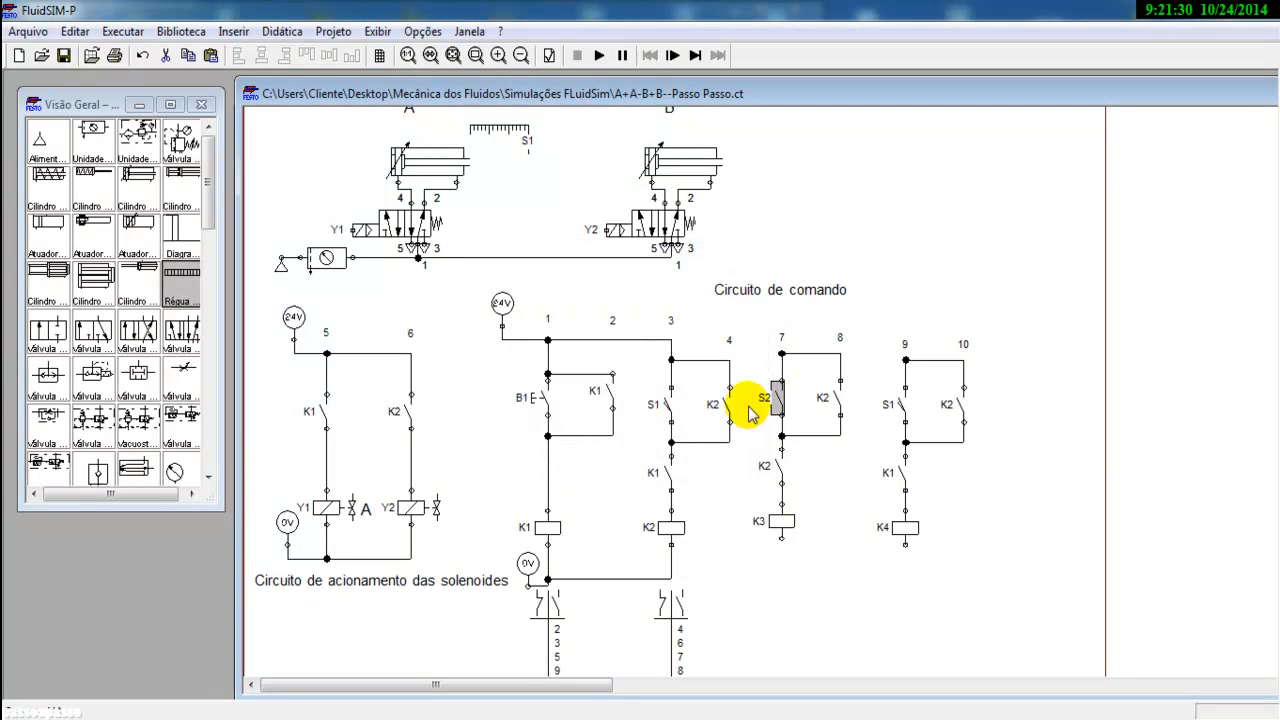
pyautogui.doubleClick(897, 405)
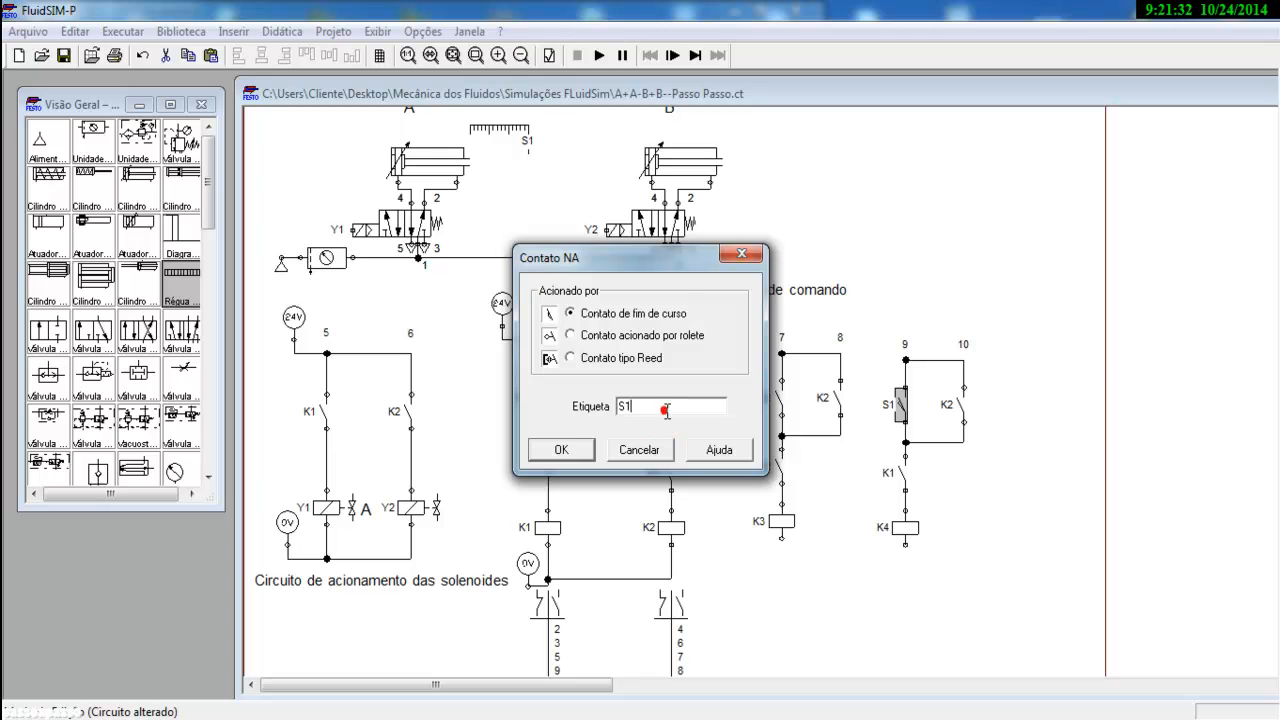
pyautogui.write('3')
pyautogui.press('Return')
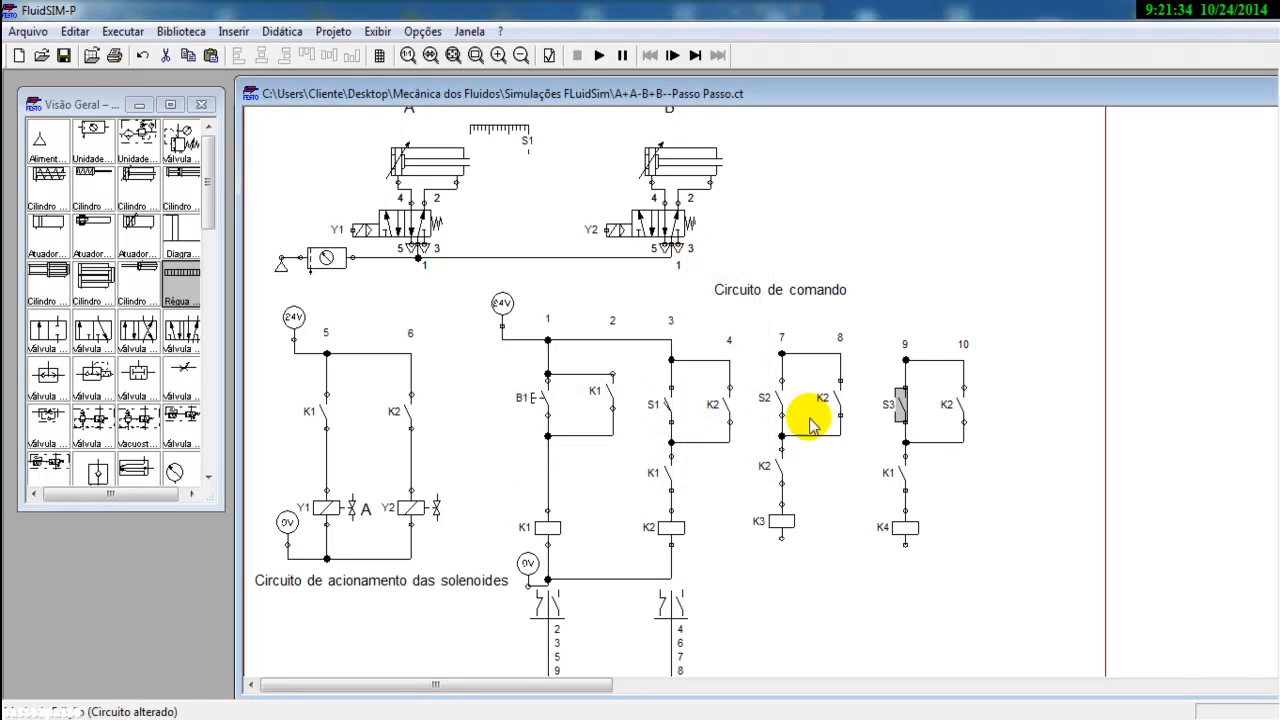
# - Relabel the parallel holding contact in the K3 branch as K3 and the one in the K4 branch as K4
pyautogui.doubleClick(836, 398)
pyautogui.click(673, 411)
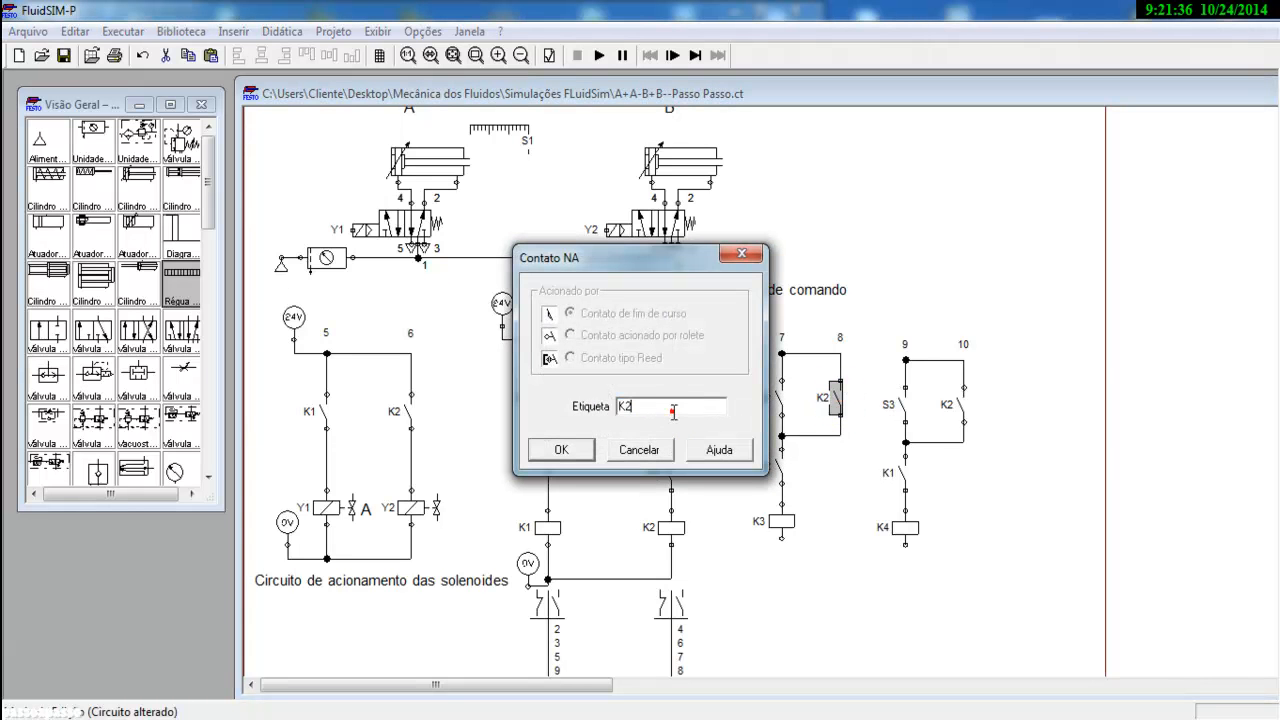
pyautogui.write('3')
pyautogui.press('Return')
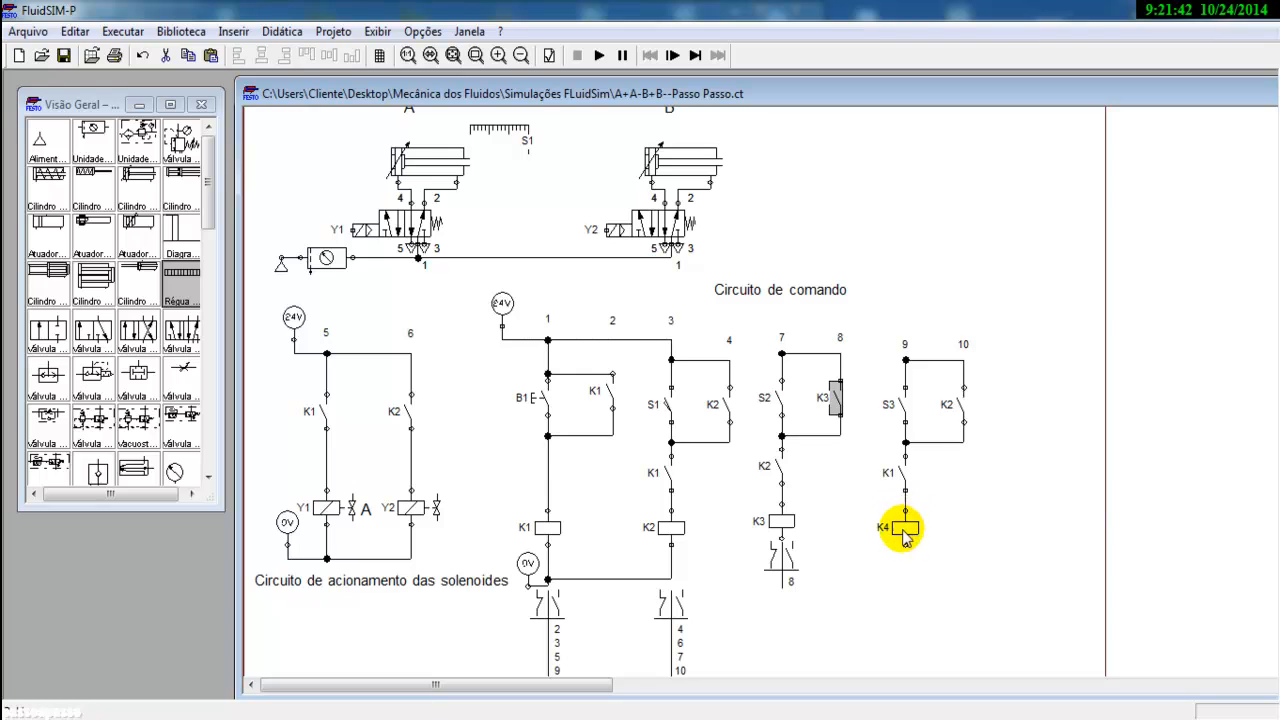
pyautogui.doubleClick(958, 405)
pyautogui.click(667, 411)
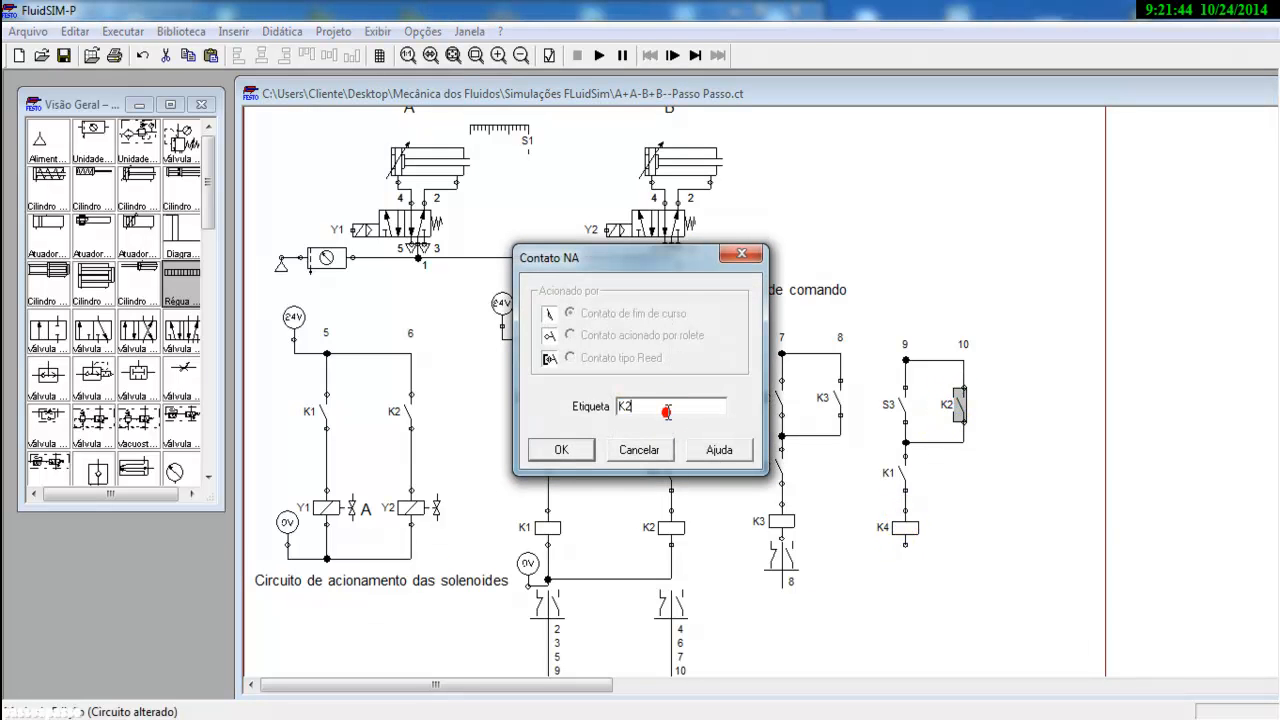
pyautogui.press('BackSpace')
pyautogui.write('4')
pyautogui.press('Return')
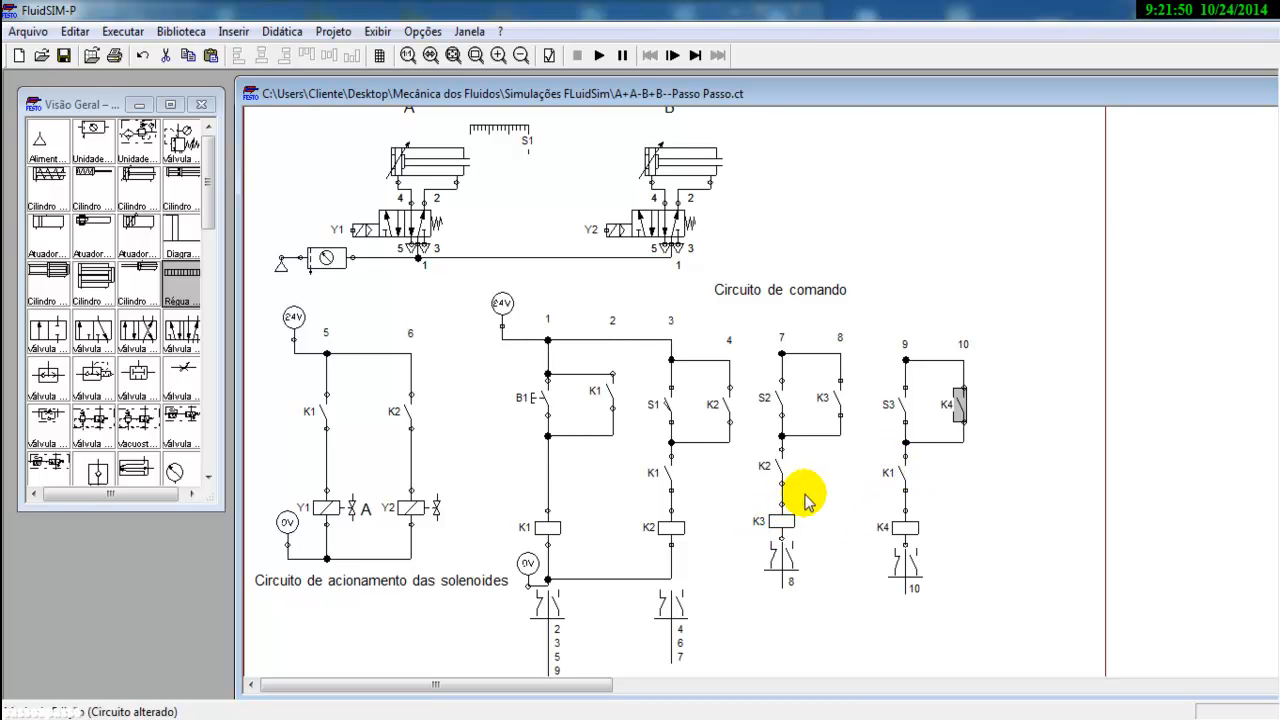
# - Relabel the series contact above relay K4 as K3
pyautogui.doubleClick(903, 470)
pyautogui.click(654, 412)
pyautogui.press('BackSpace')
pyautogui.write('3')
pyautogui.press('Return')
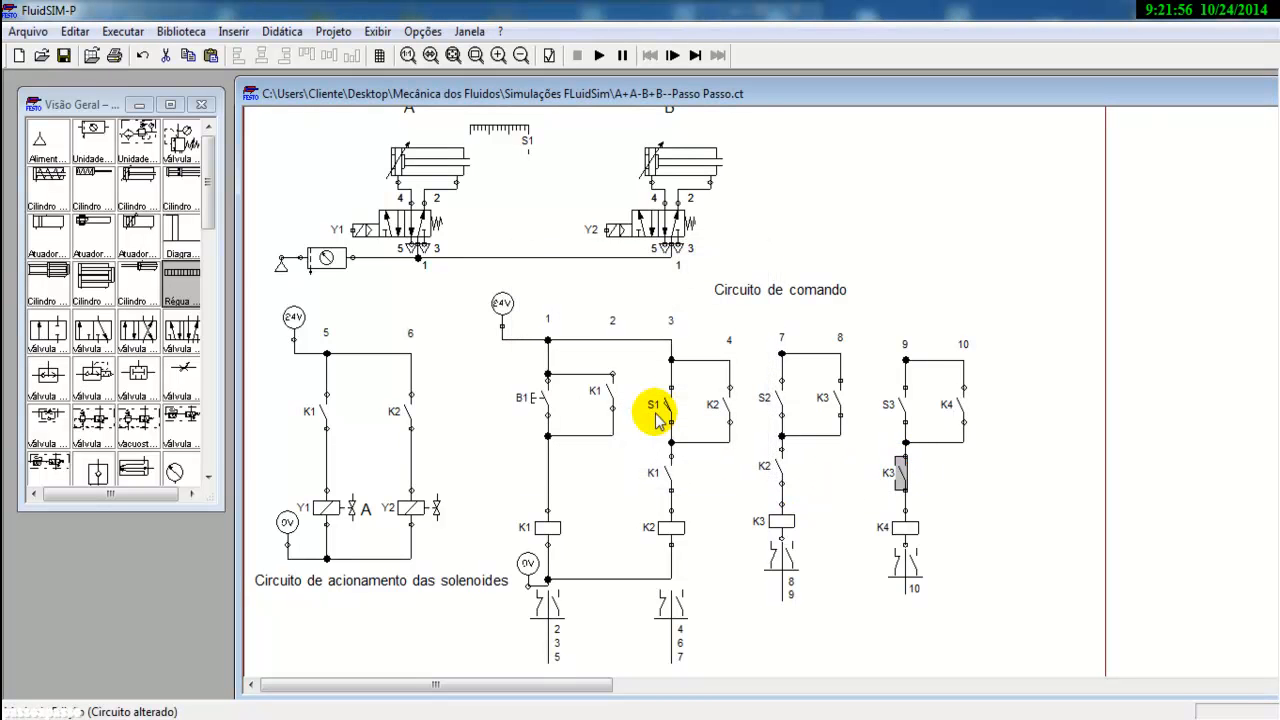
pyautogui.press('Delete')
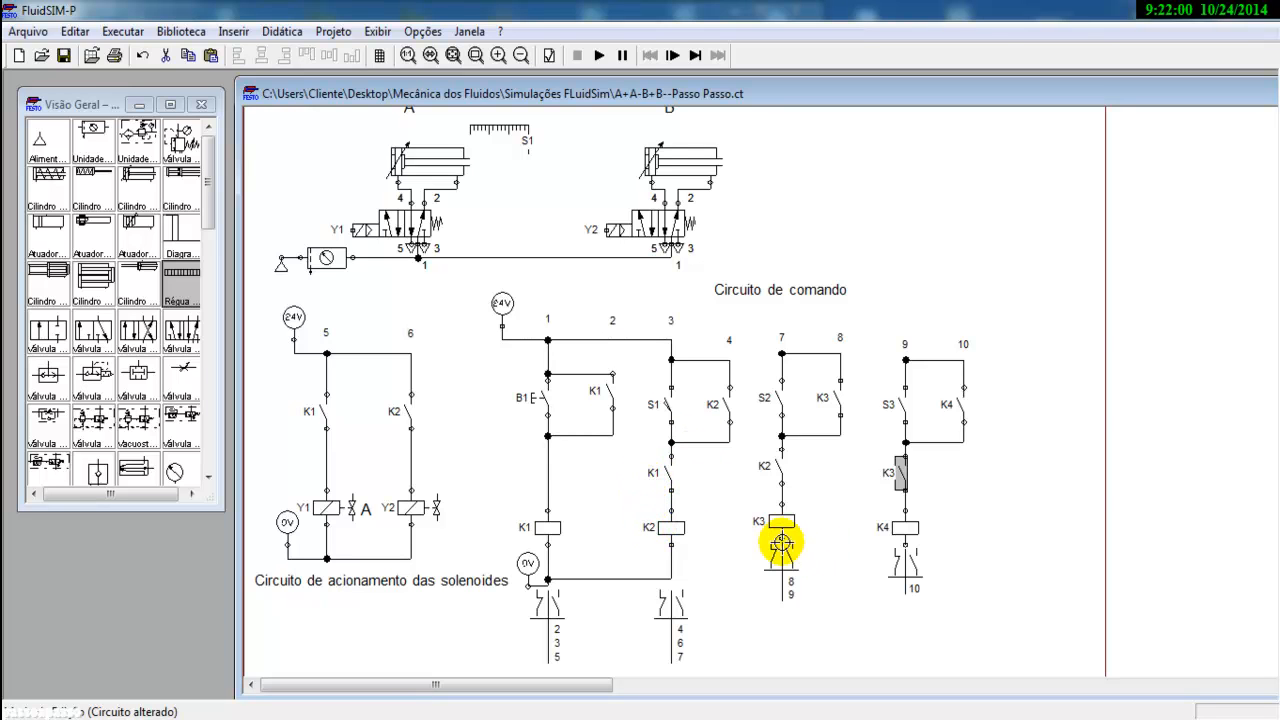
# - Wire the lower terminals of relays K3 and K4 to the 0V line of the command circuit
pyautogui.click(665, 578)
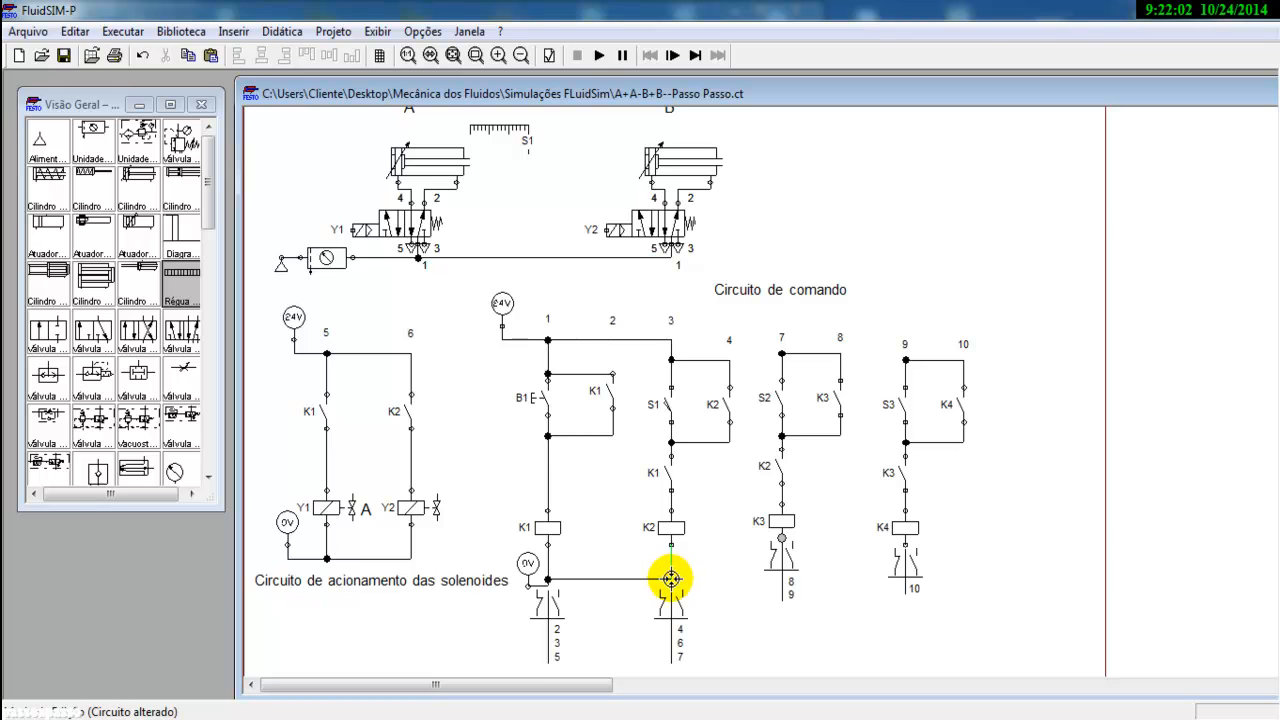
pyautogui.moveTo(672, 579); pyautogui.dragTo(672, 579)
pyautogui.moveTo(784, 587); pyautogui.dragTo(780, 579)
pyautogui.moveTo(905, 546); pyautogui.dragTo(780, 579)
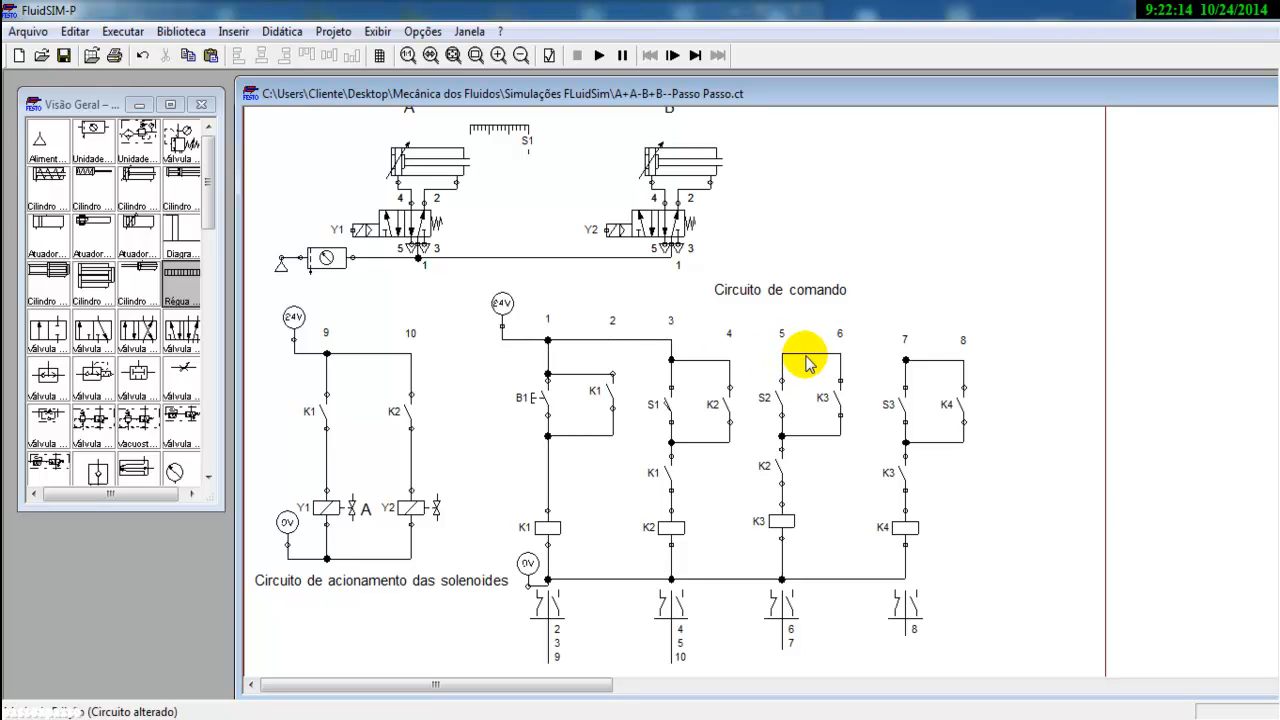
# - Remove the upper wire of the K3 branch and connect the S2 contact and the K4 branch to the 24V line
pyautogui.click(811, 354)
pyautogui.press('Delete')
pyautogui.moveTo(781, 380); pyautogui.dragTo(672, 344)
pyautogui.moveTo(781, 380); pyautogui.dragTo(670, 341)
pyautogui.moveTo(907, 358)
pyautogui.mouseDown()
pyautogui.moveTo(913, 368)
pyautogui.moveTo(889, 376)
pyautogui.moveTo(782, 343)
pyautogui.mouseUp()
# - Remove the upper wire of the K4 branch and connect the K3 and K4 holding contacts to the lines above S2 and S3
pyautogui.click(918, 361)
pyautogui.press('Delete')
pyautogui.click(920, 361)
pyautogui.moveTo(840, 382); pyautogui.dragTo(781, 367)
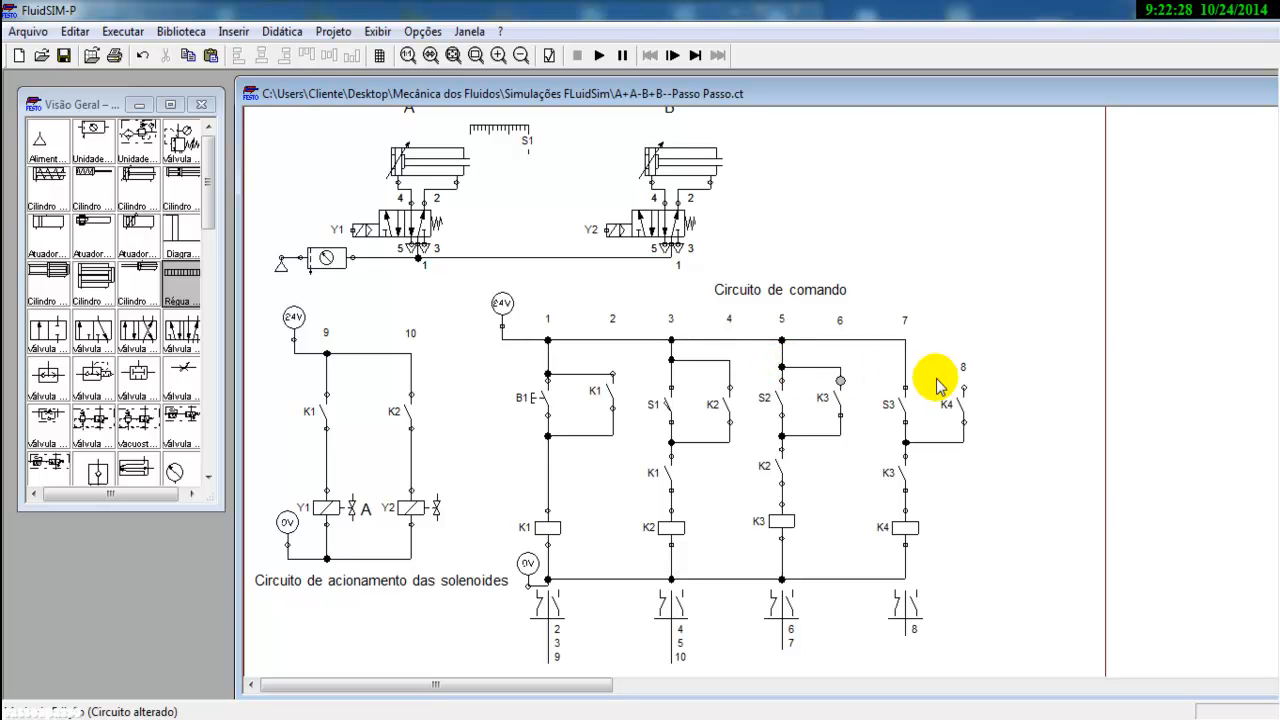
pyautogui.moveTo(963, 388); pyautogui.dragTo(905, 367)
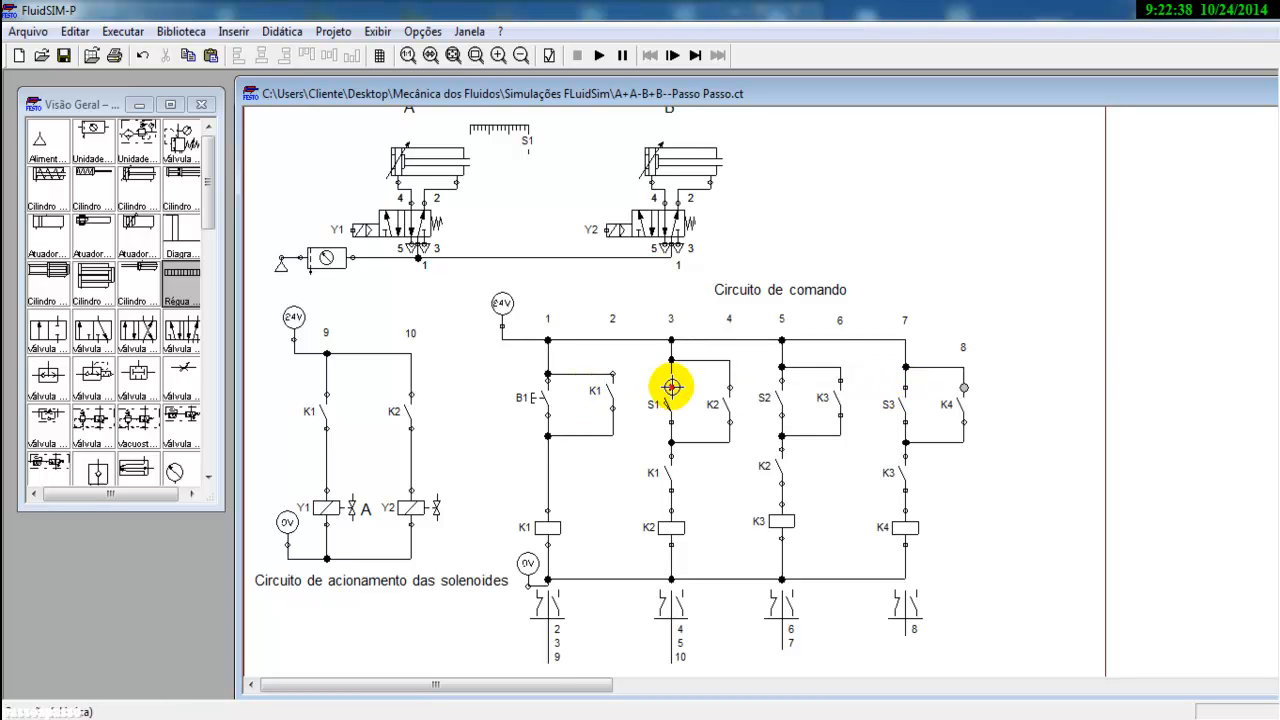
# - Place a positioning ruler beside cylinder B and define sensor S2 on it at 100 mm
pyautogui.scroll(2, 636, 333)
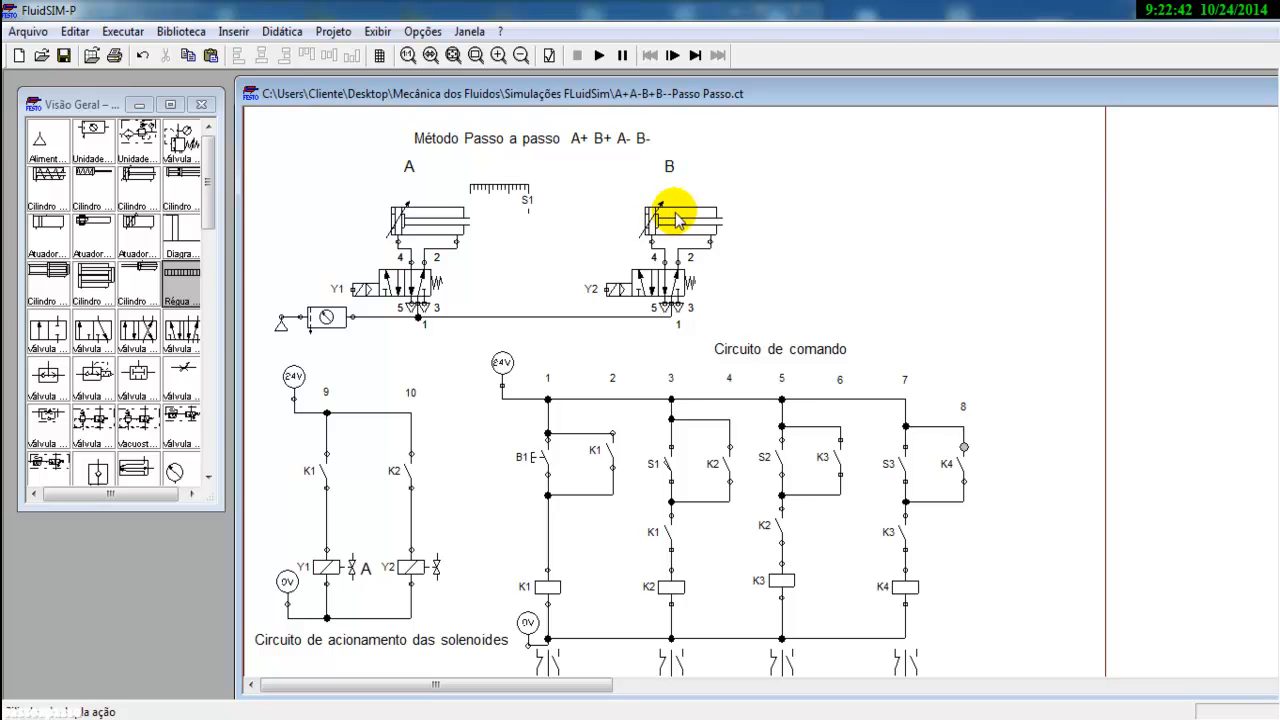
pyautogui.moveTo(170, 270); pyautogui.dragTo(768, 208)
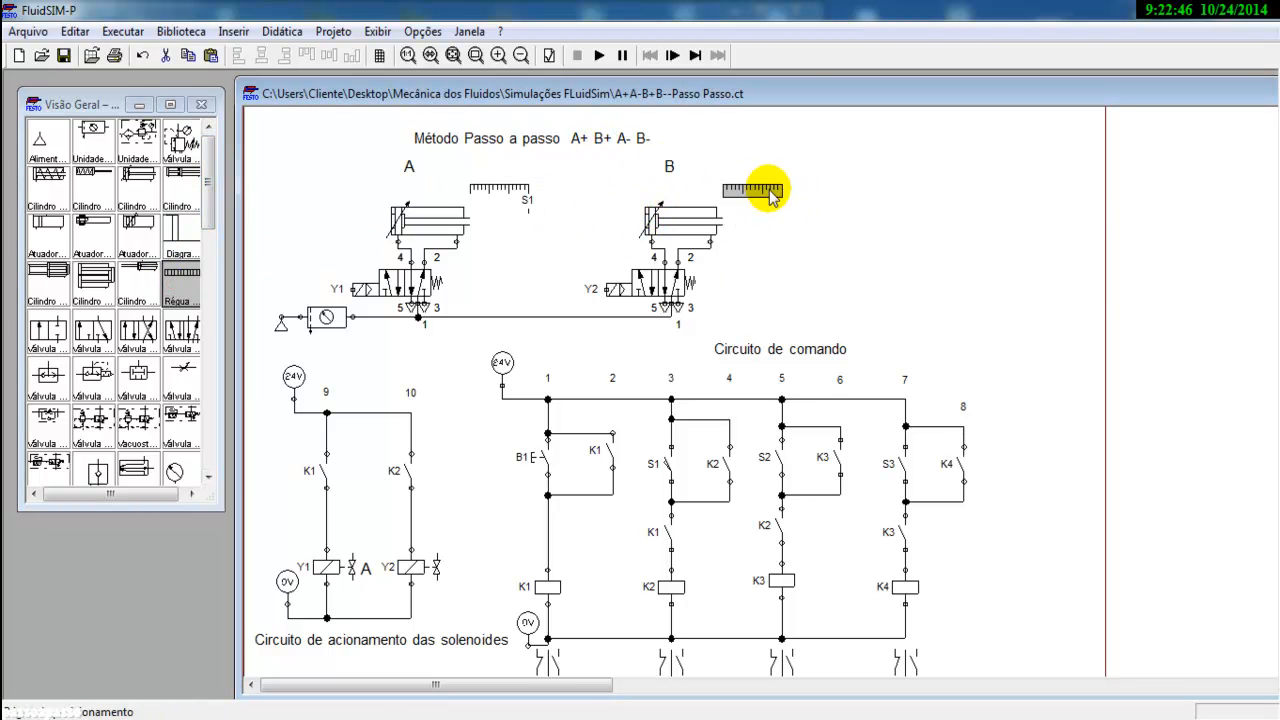
pyautogui.doubleClick(776, 197)
pyautogui.write('S2')
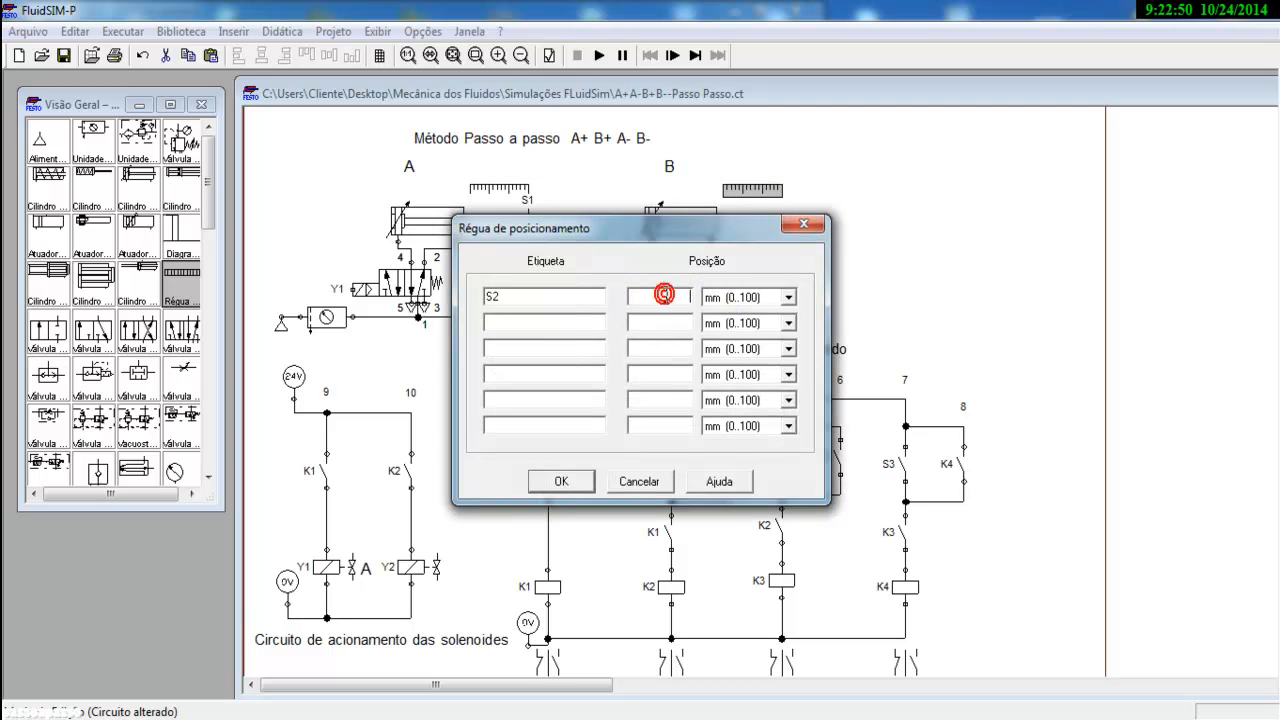
pyautogui.press('Return')
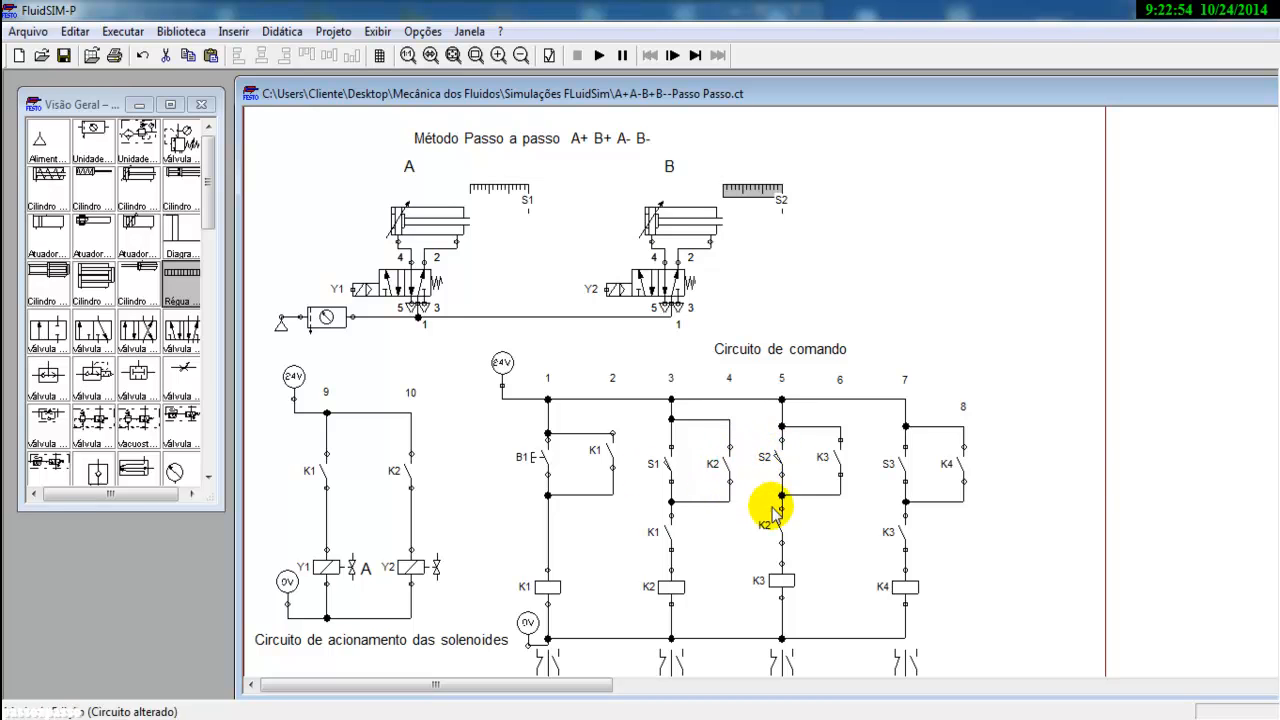
pyautogui.moveTo(772, 574); pyautogui.dragTo(772, 562)
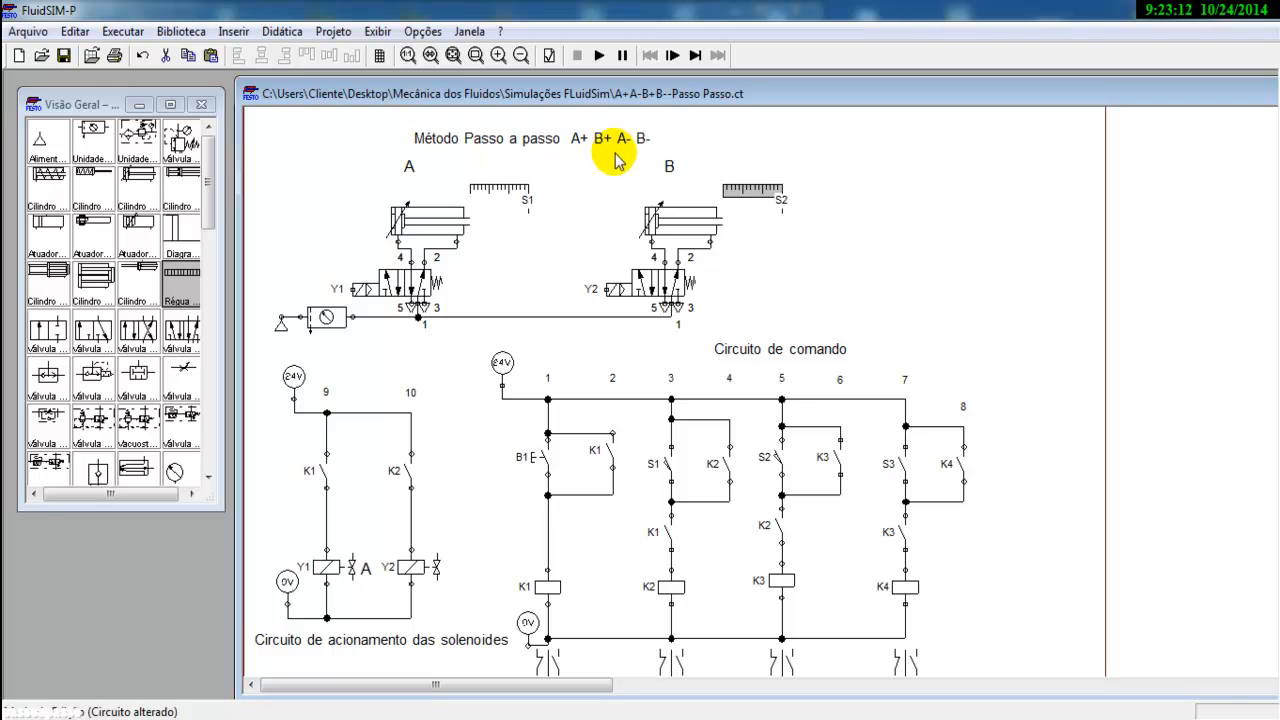
# - Add sensor S3 at the retracted end of cylinder A's positioning ruler
pyautogui.doubleClick(478, 205)
pyautogui.click(526, 322)
pyautogui.click(689, 318)
pyautogui.press('Return')
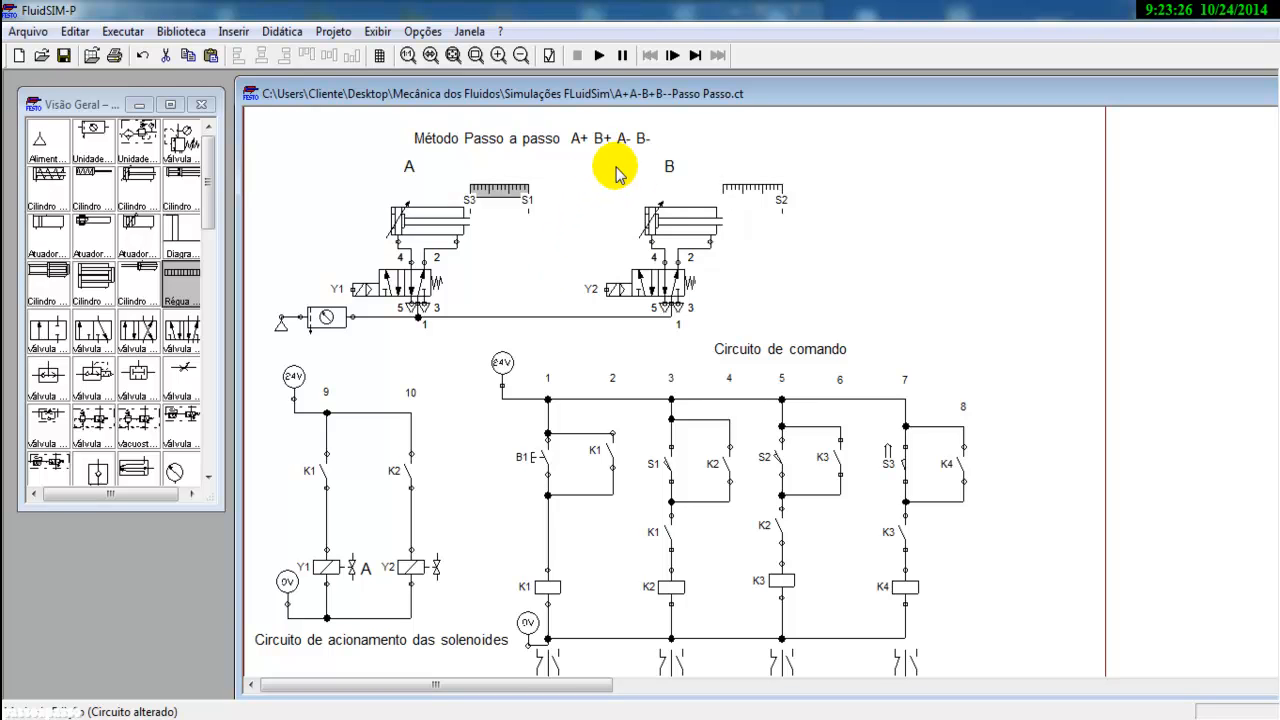
# - Add sensor S4 at the retracted end of cylinder B's positioning ruler
pyautogui.click(735, 195)
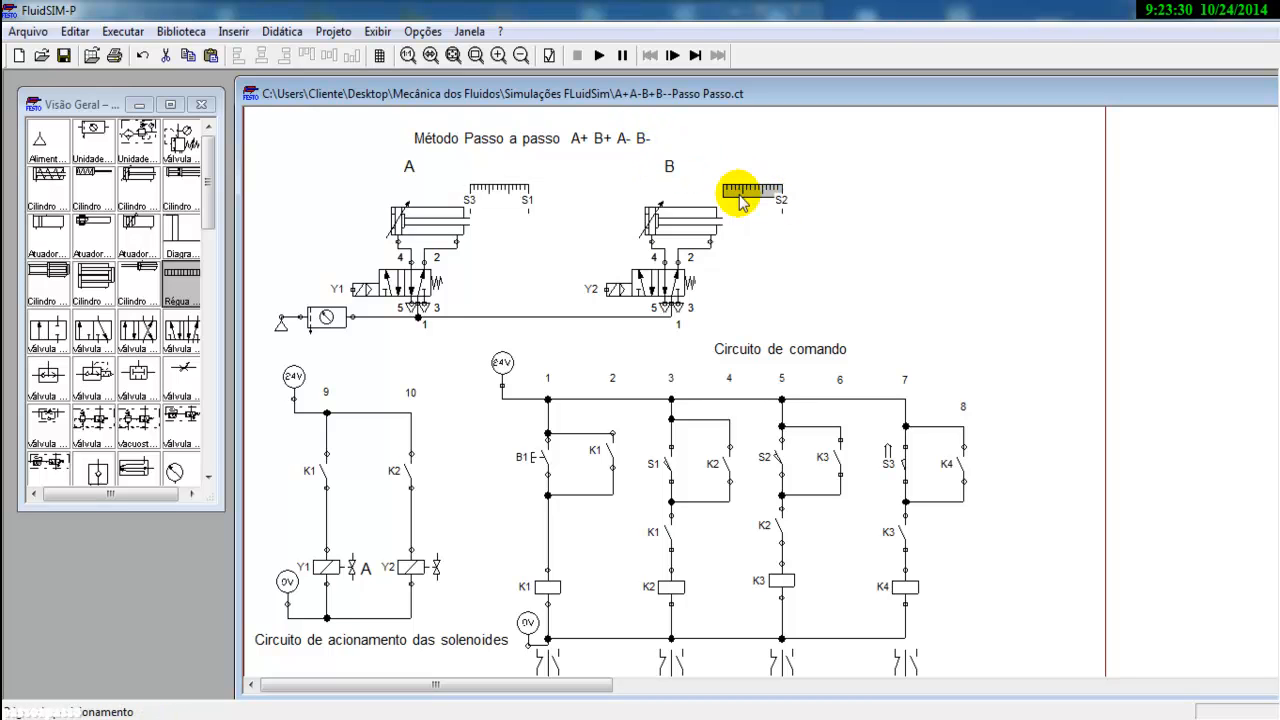
pyautogui.doubleClick(740, 198)
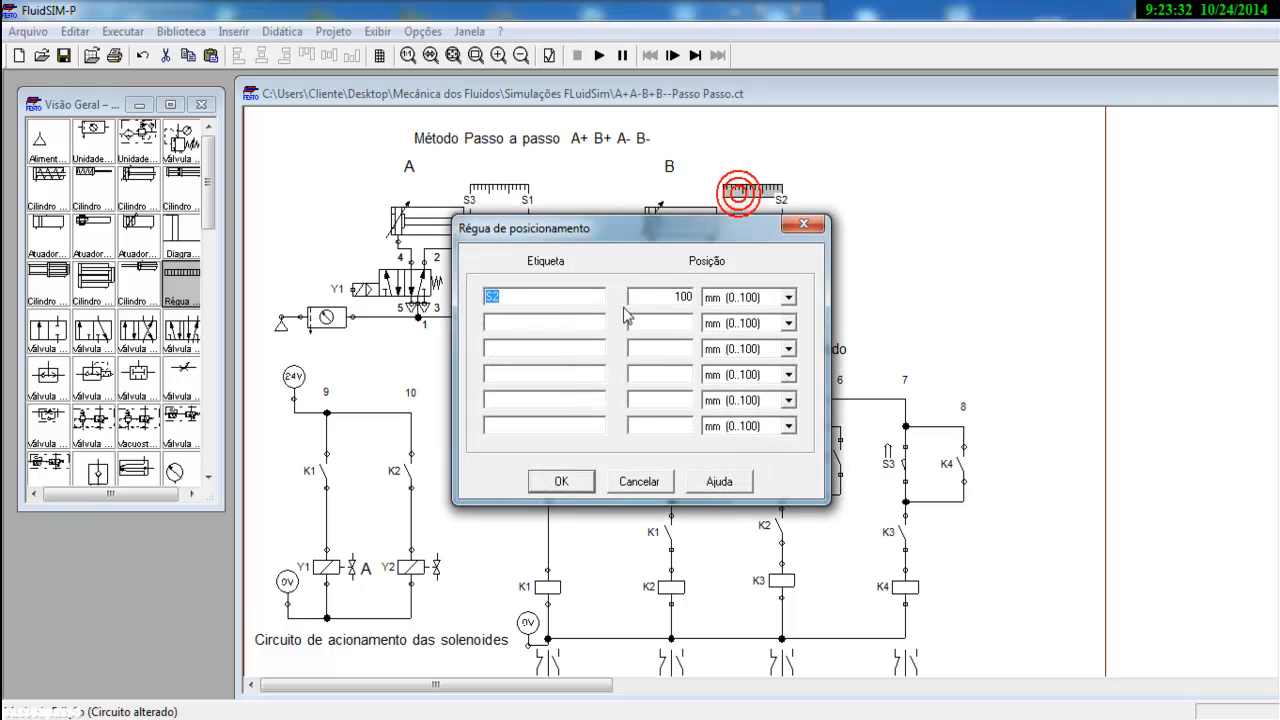
pyautogui.click(535, 322)
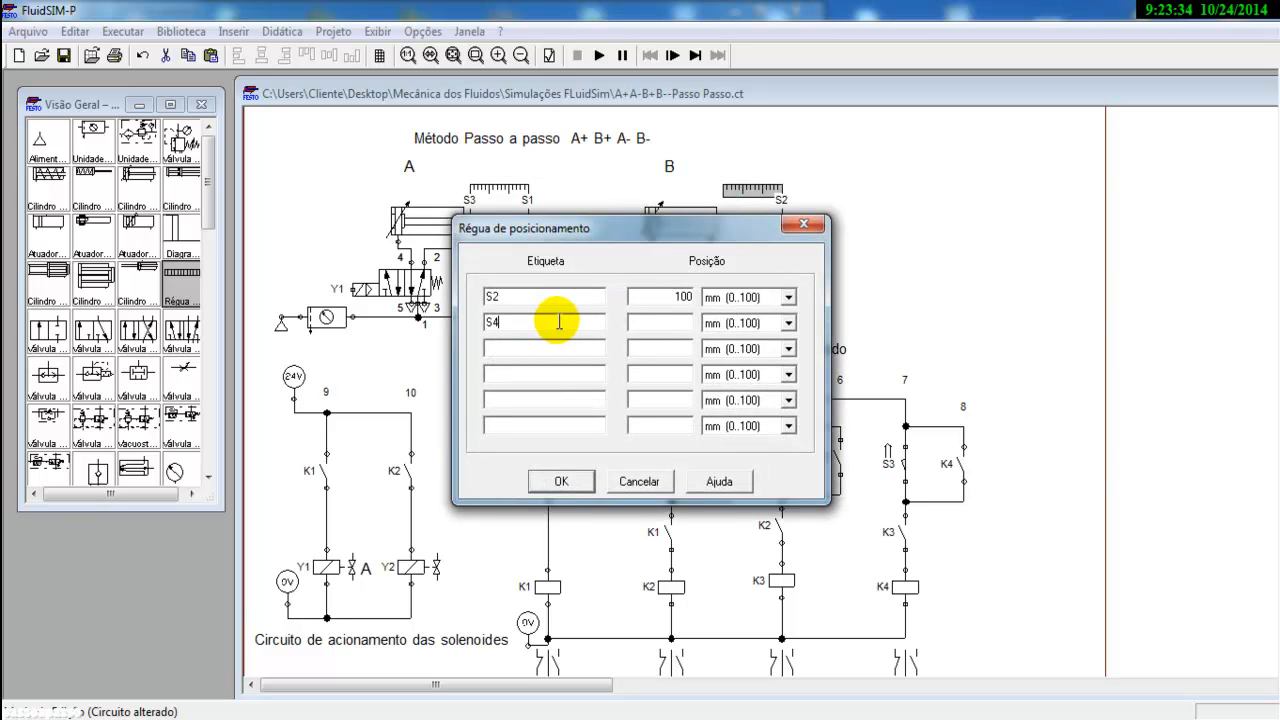
pyautogui.click(561, 481)
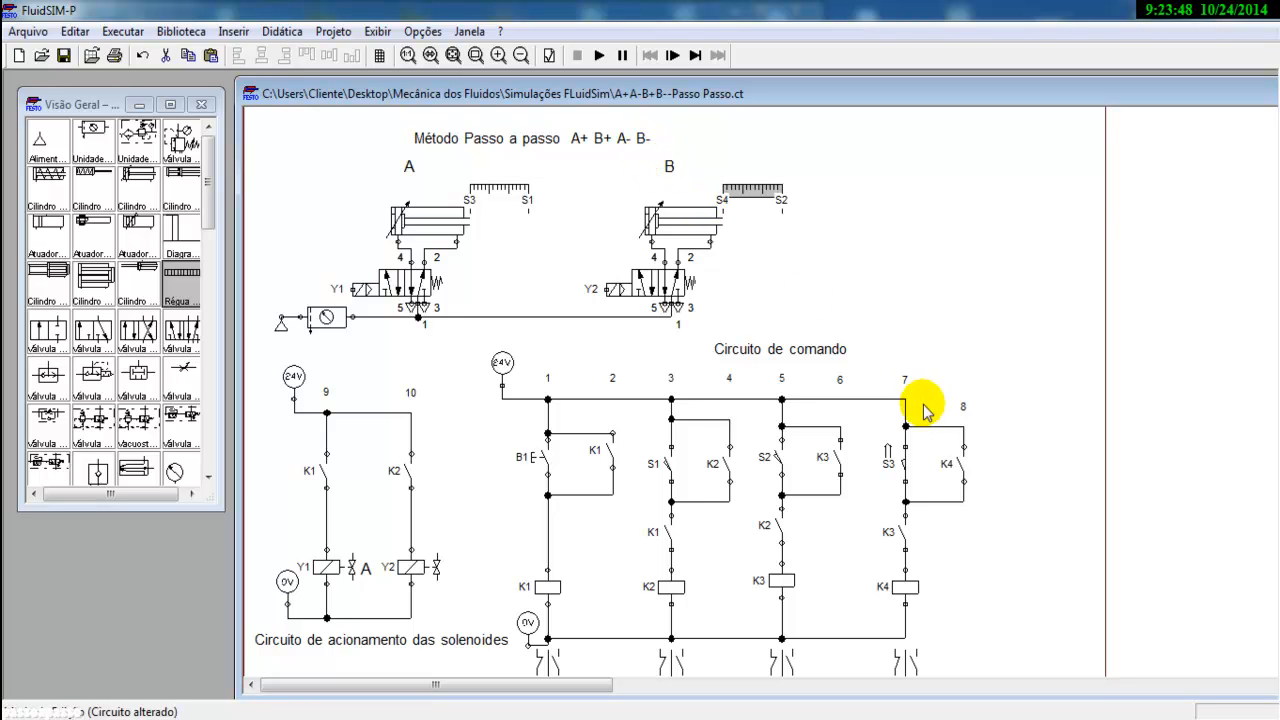
# - Duplicate the S3 limit-switch contact, place the copy beside the K4 branch and relabel it S4
pyautogui.moveTo(876, 373); pyautogui.dragTo(987, 458)
pyautogui.click(912, 352)
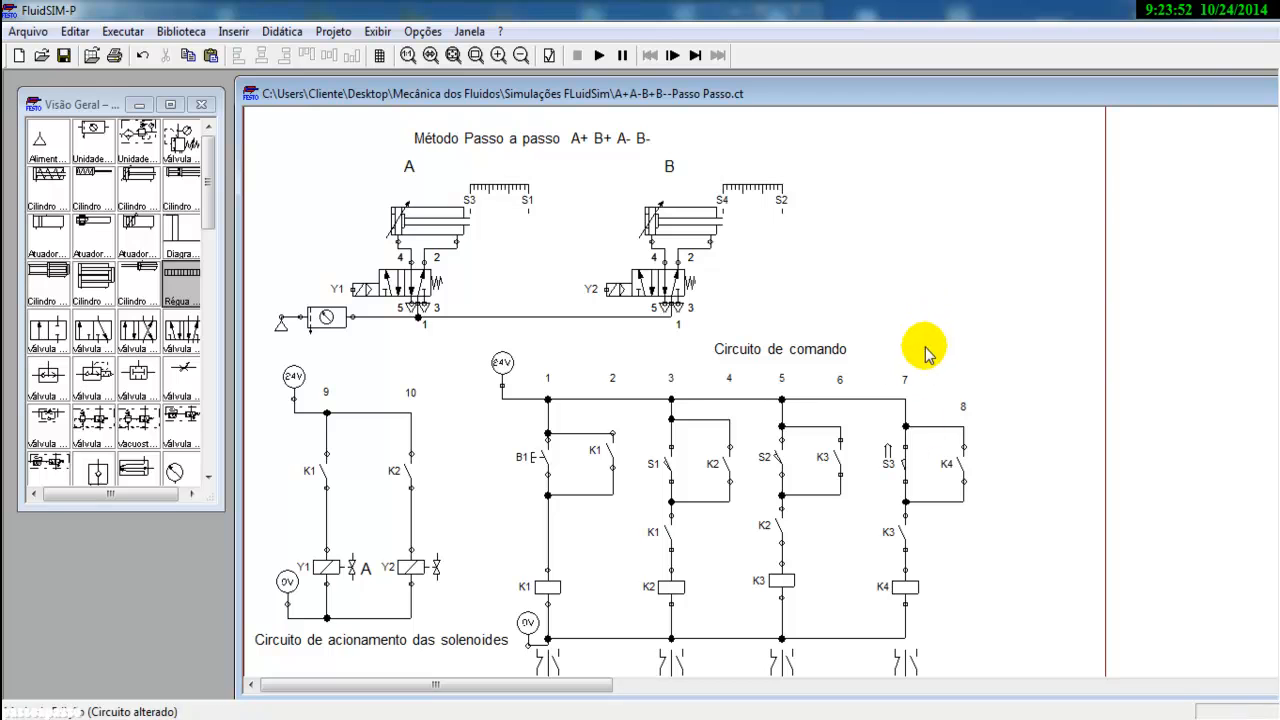
pyautogui.click(903, 466)
pyautogui.hotkey('ctrl', 'v')
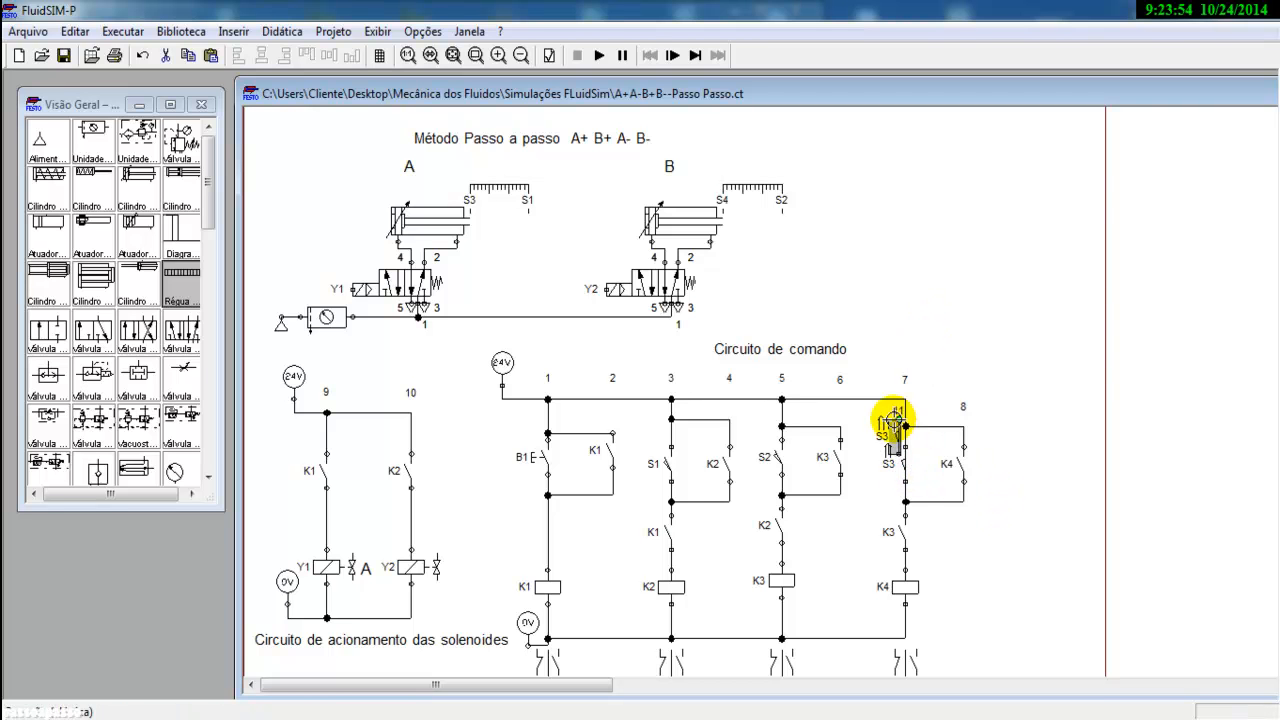
pyautogui.moveTo(892, 437); pyautogui.dragTo(1019, 469)
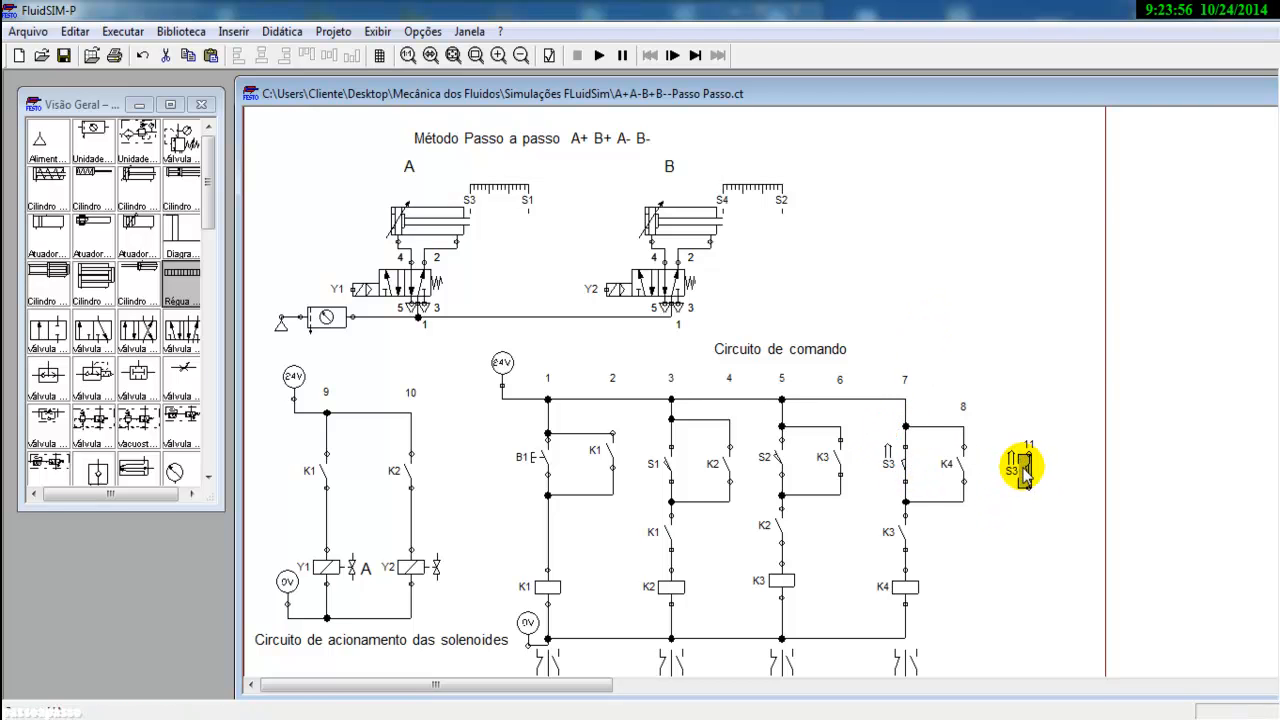
pyautogui.doubleClick(1022, 470)
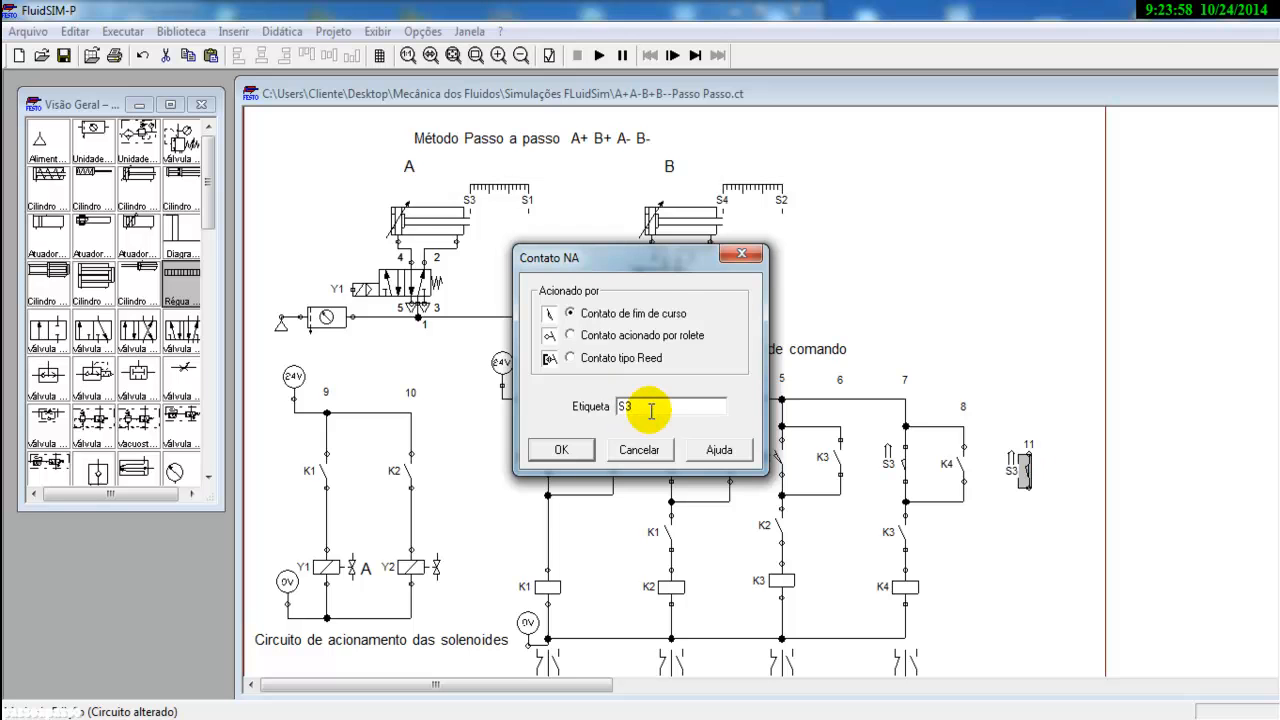
pyautogui.press('Return')
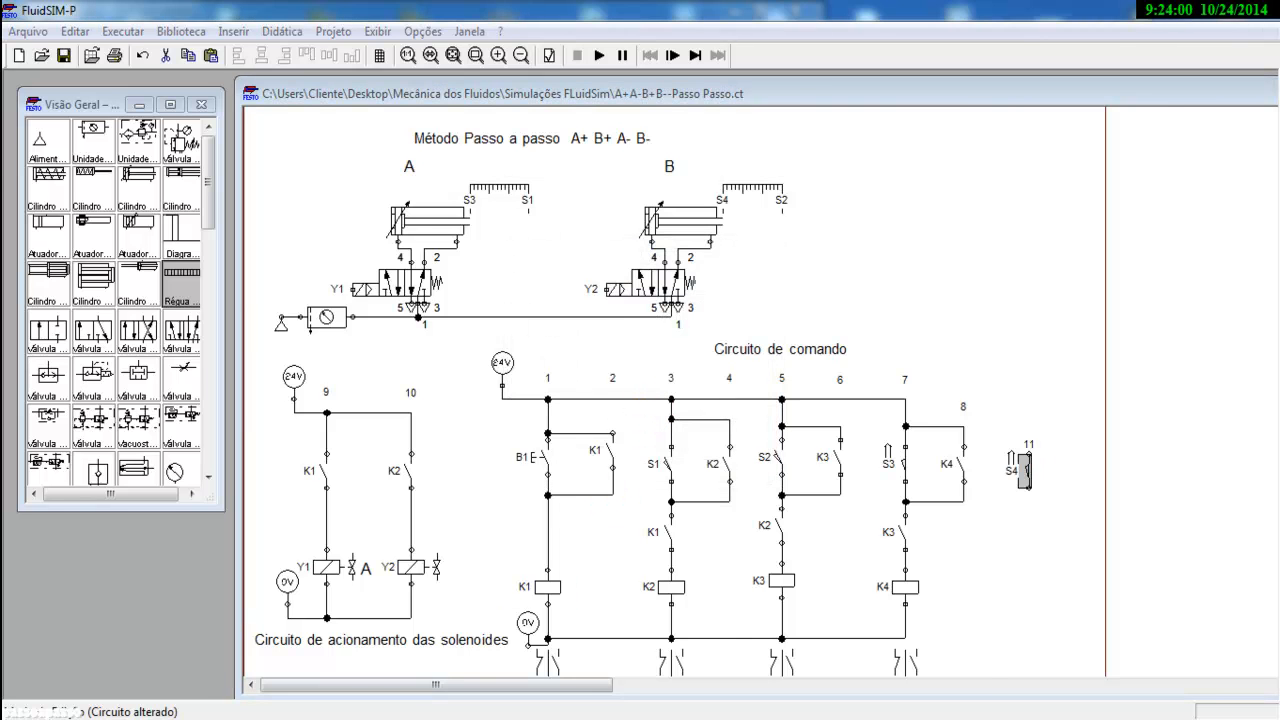
# - Switch to the Excel step table, check the command and relay of the fifth step, and return to FluidSIM-P
pyautogui.click(513, 710)
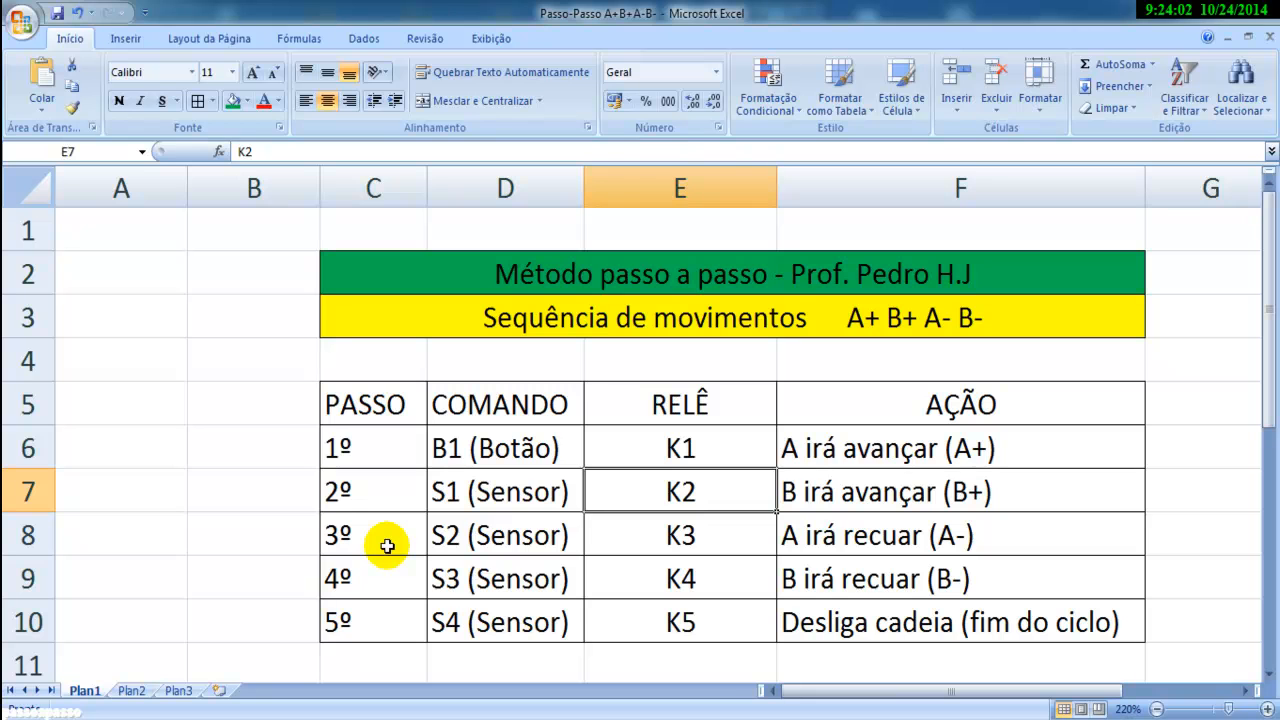
pyautogui.click(360, 620)
pyautogui.click(698, 619)
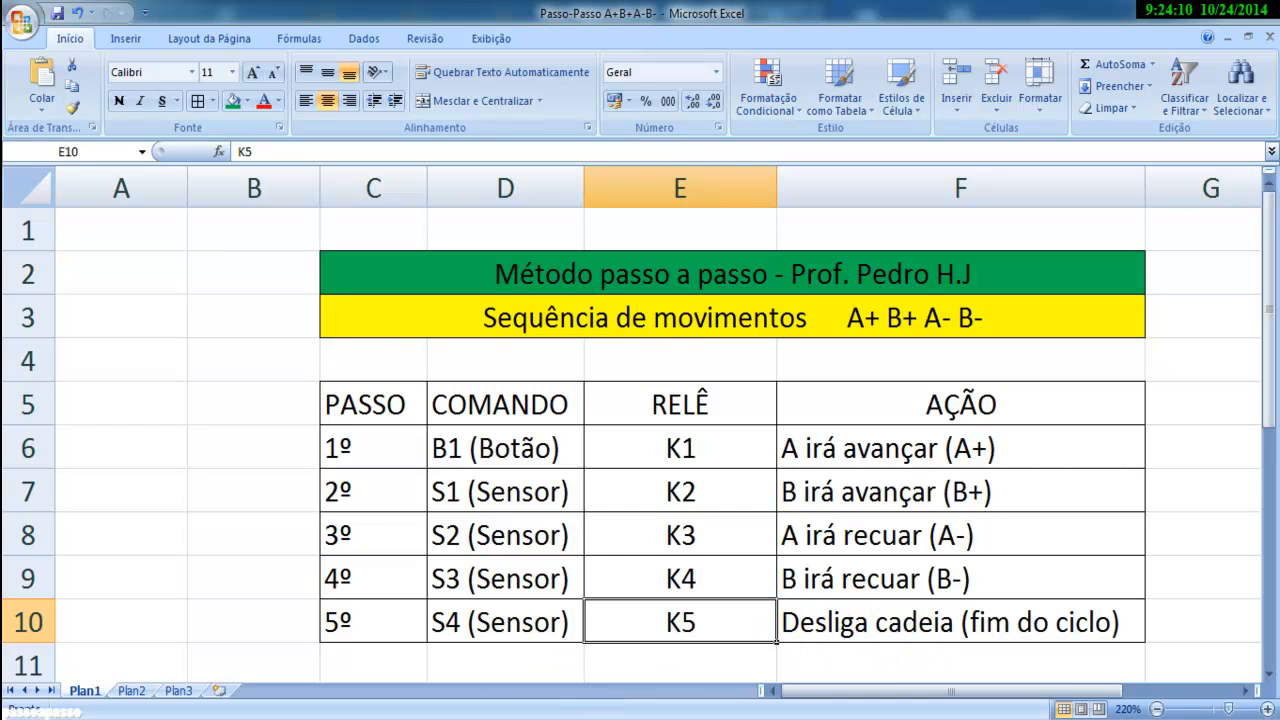
pyautogui.hotkey('alt', 'Tab')
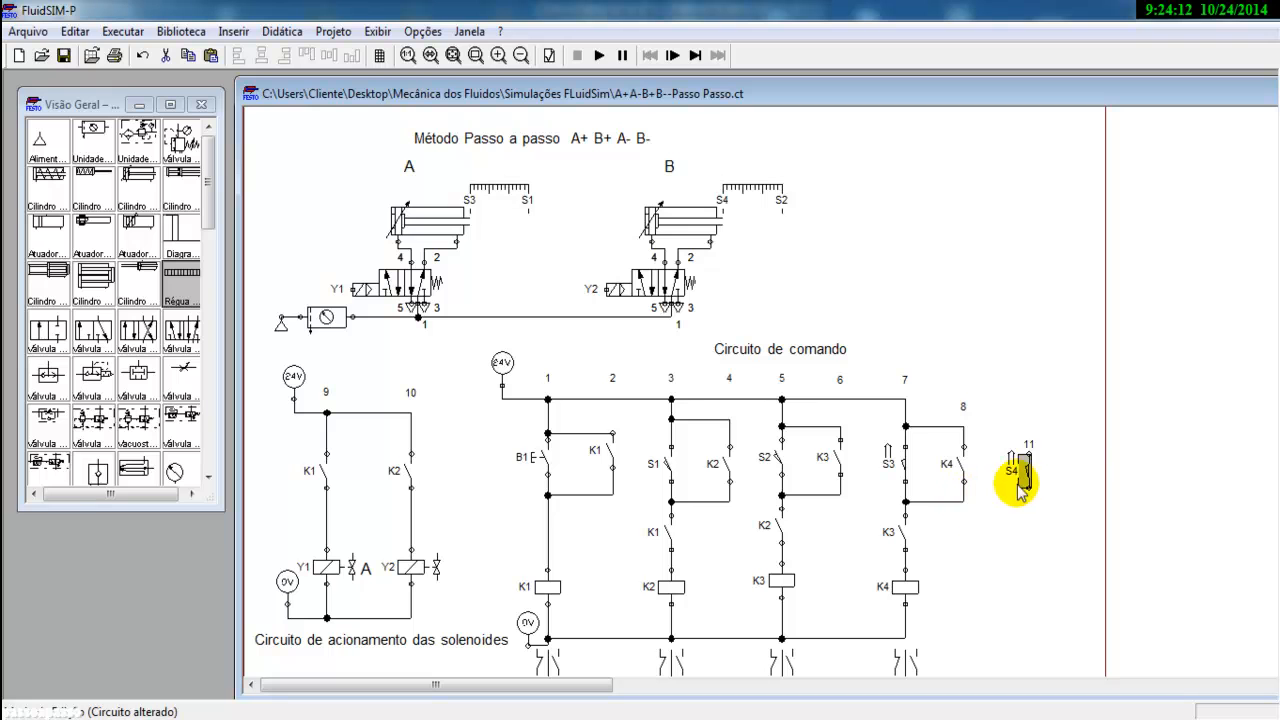
# - Reposition the S4 contact slightly and place a copy of relay K4 below it
pyautogui.moveTo(1025, 474); pyautogui.dragTo(1015, 456)
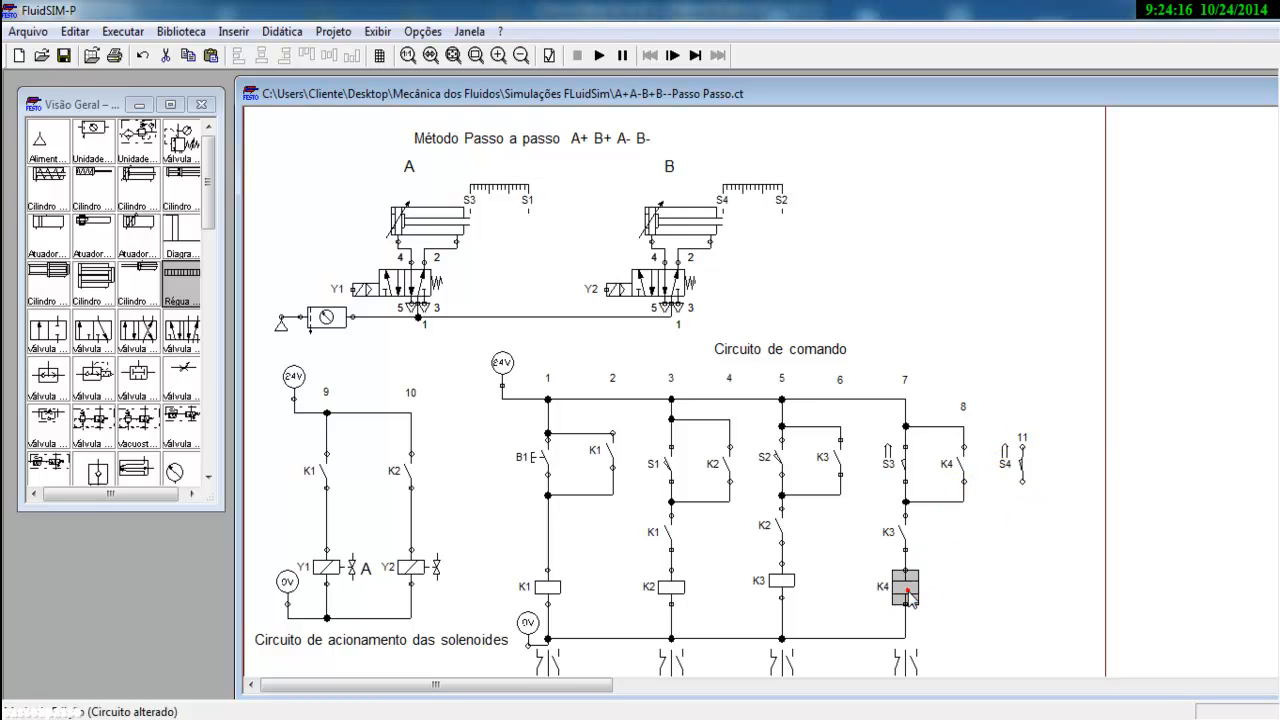
pyautogui.hotkey('ctrl', 'c')
pyautogui.hotkey('ctrl', 'v')
pyautogui.moveTo(893, 435); pyautogui.dragTo(1024, 574)
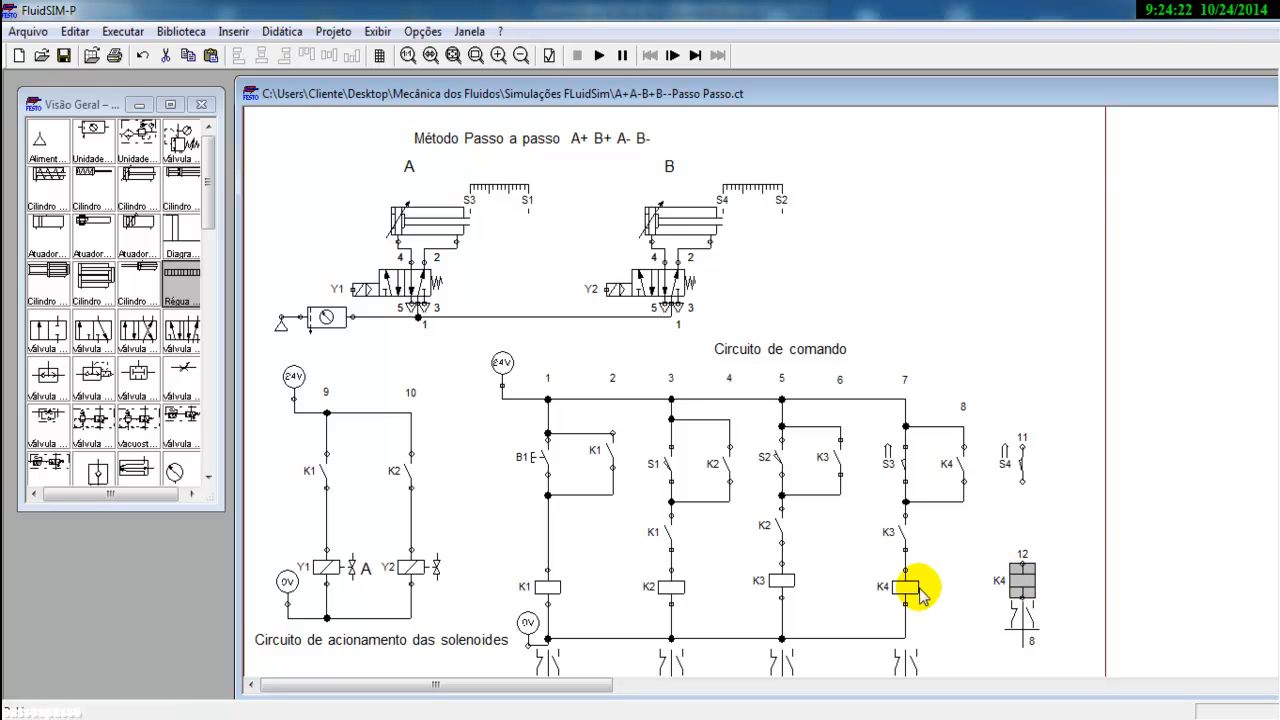
# - Duplicate the series K3 contact and place the copy between the S4 contact and the copied relay
pyautogui.click(900, 537)
pyautogui.hotkey('ctrl', 'c')
pyautogui.hotkey('ctrl', 'v')
pyautogui.moveTo(894, 437); pyautogui.dragTo(1018, 518)
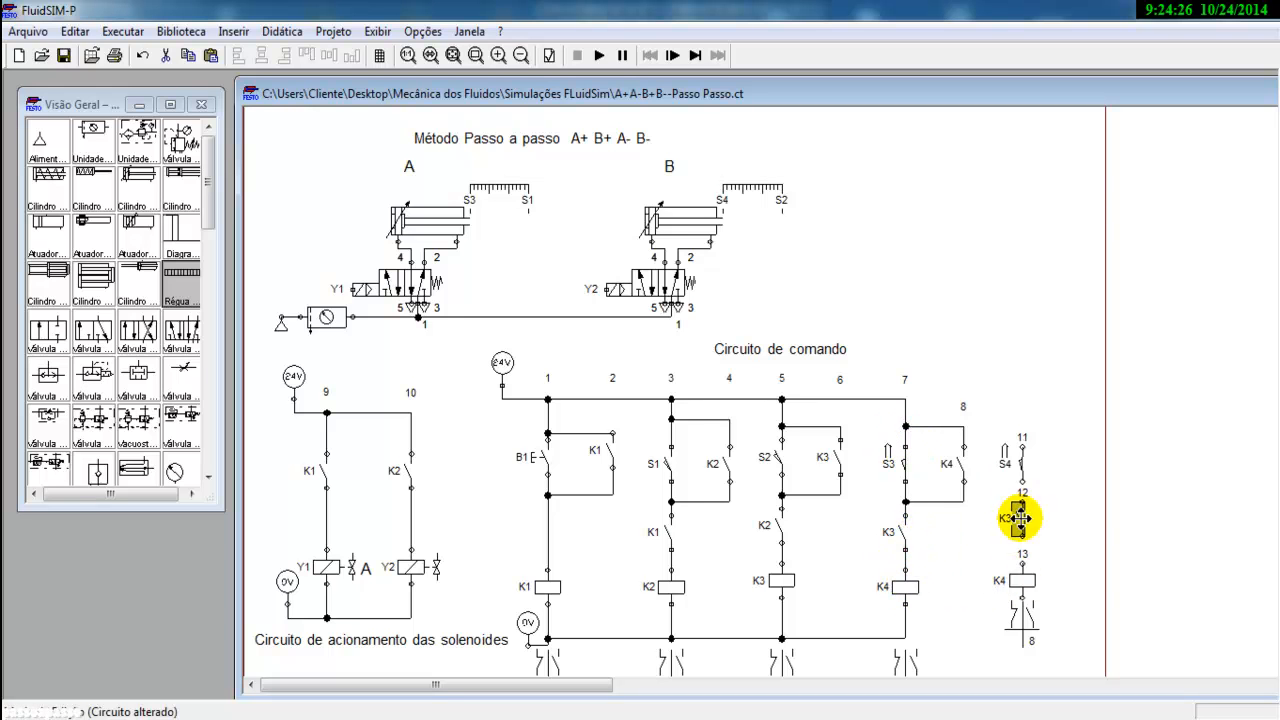
# - Relabel the copied normally open contact between S4 and the copied relay as K4
pyautogui.doubleClick(1018, 518)
pyautogui.click(652, 407)
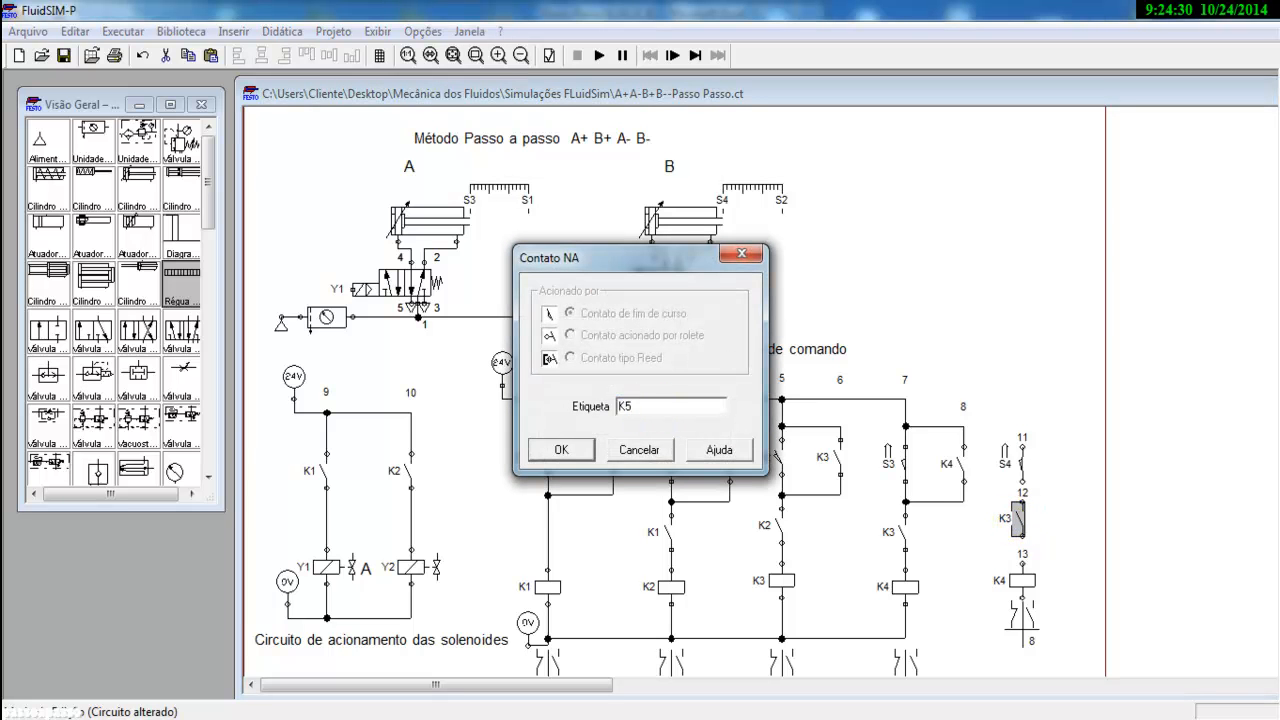
pyautogui.write('5')
pyautogui.press('Return')
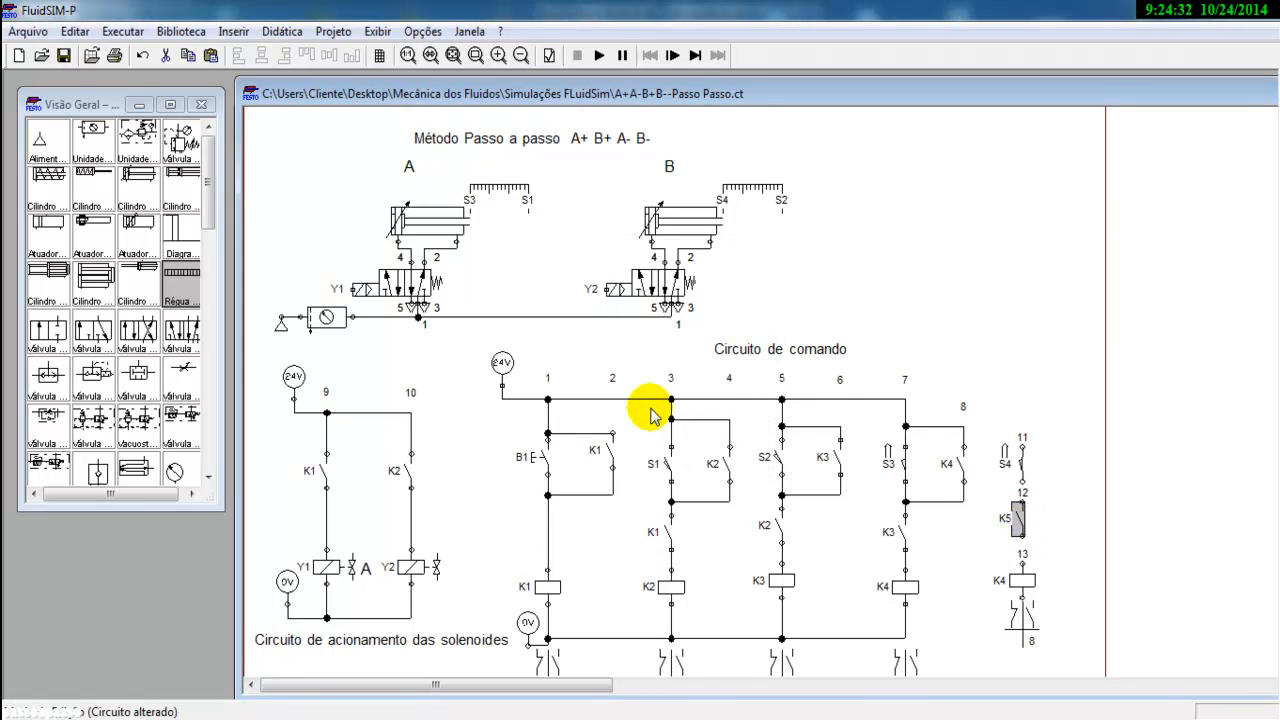
pyautogui.doubleClick(1018, 518)
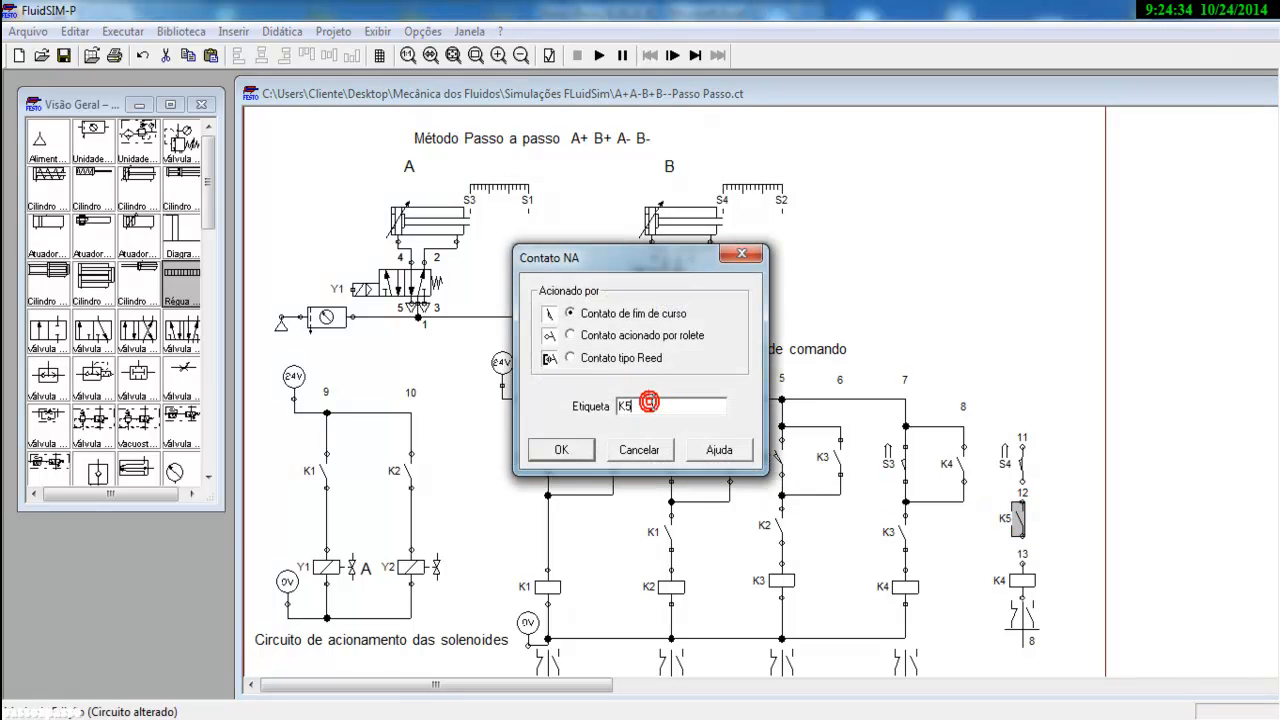
pyautogui.press('Return')
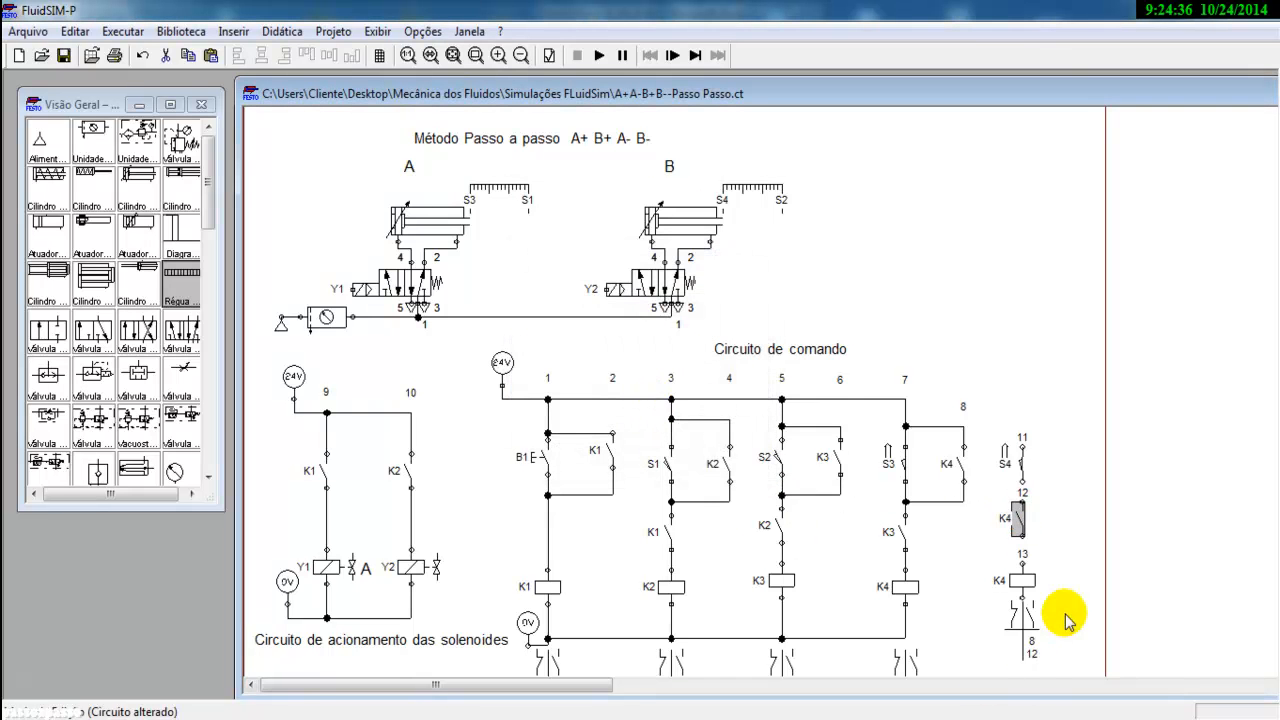
# - Relabel the copied relay below the S4 and K4 contacts as K5
pyautogui.doubleClick(1025, 580)
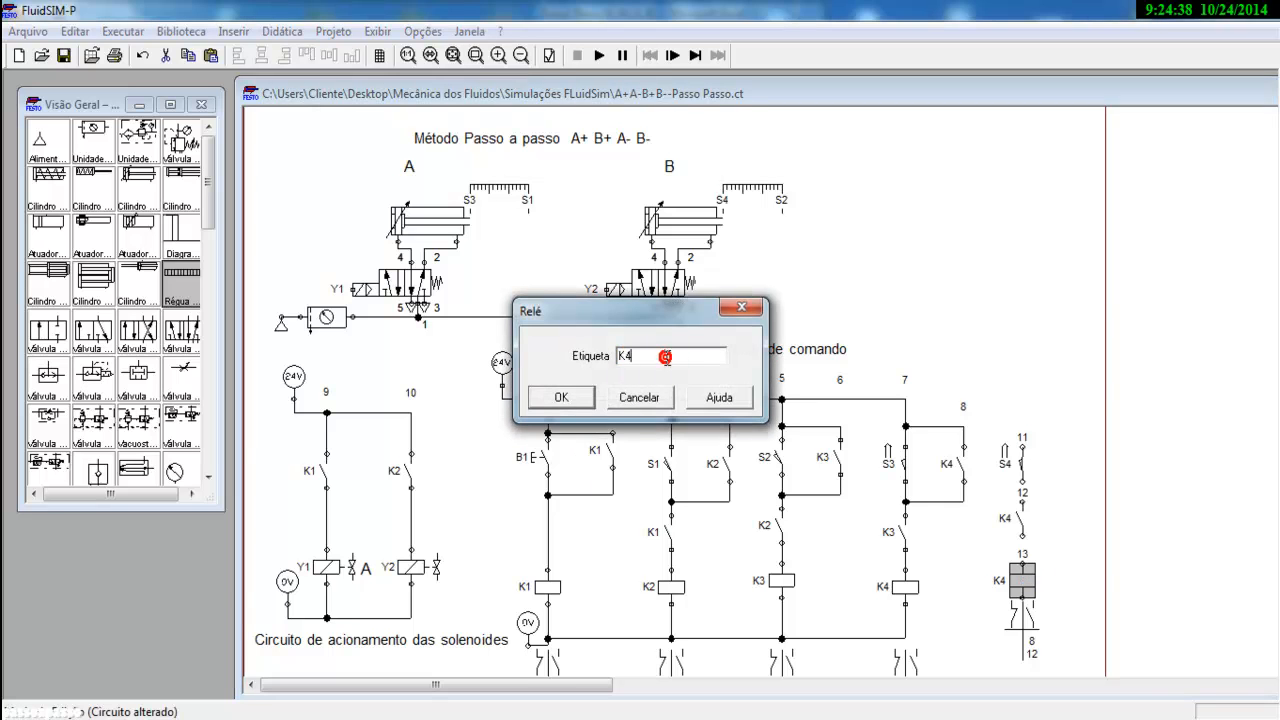
pyautogui.write('5')
pyautogui.press('Return')
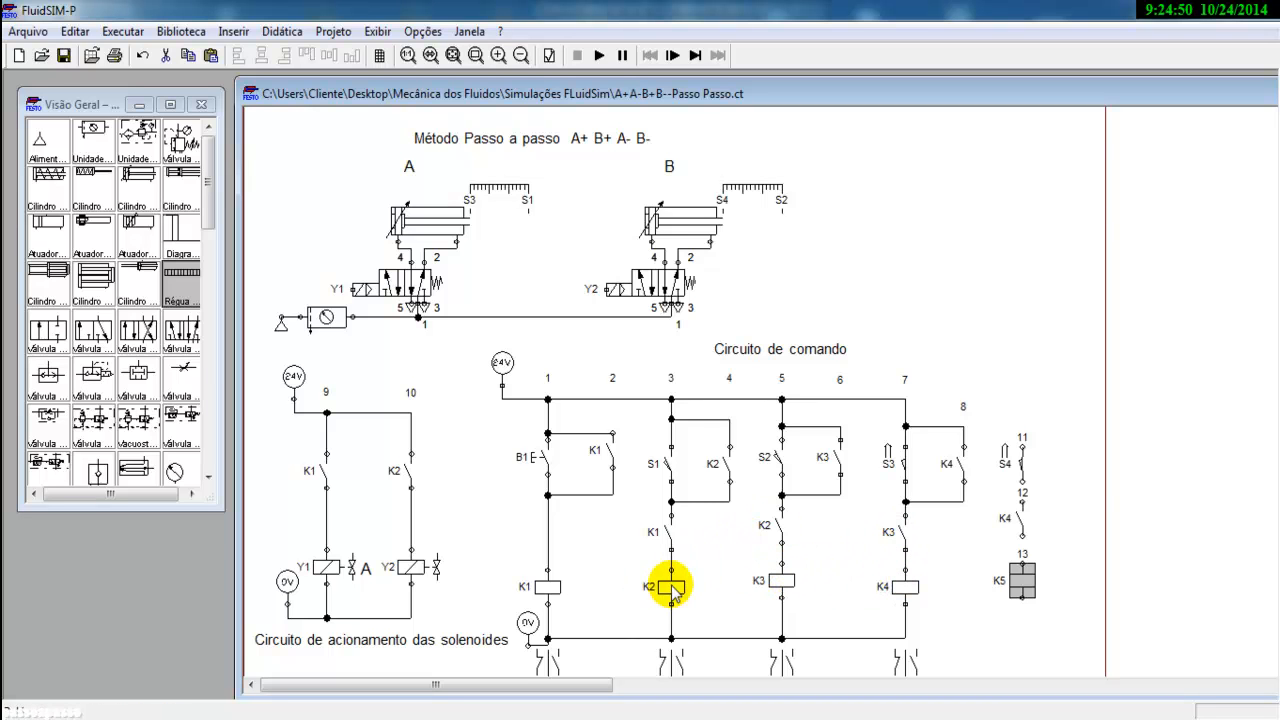
pyautogui.click(964, 550)
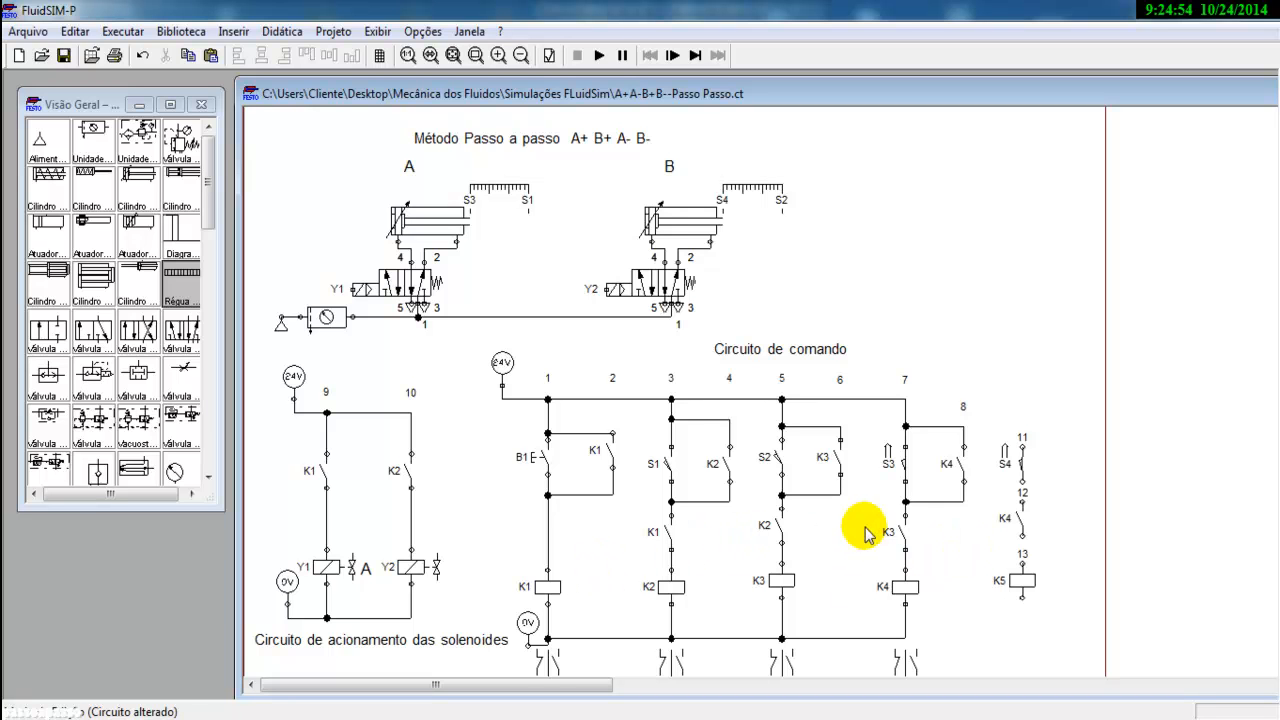
# - Wire contact S4, contact K4 and relay K5 in series between the 24 V and 0 V rails of the command circuit
pyautogui.moveTo(1023, 537); pyautogui.dragTo(904, 638)
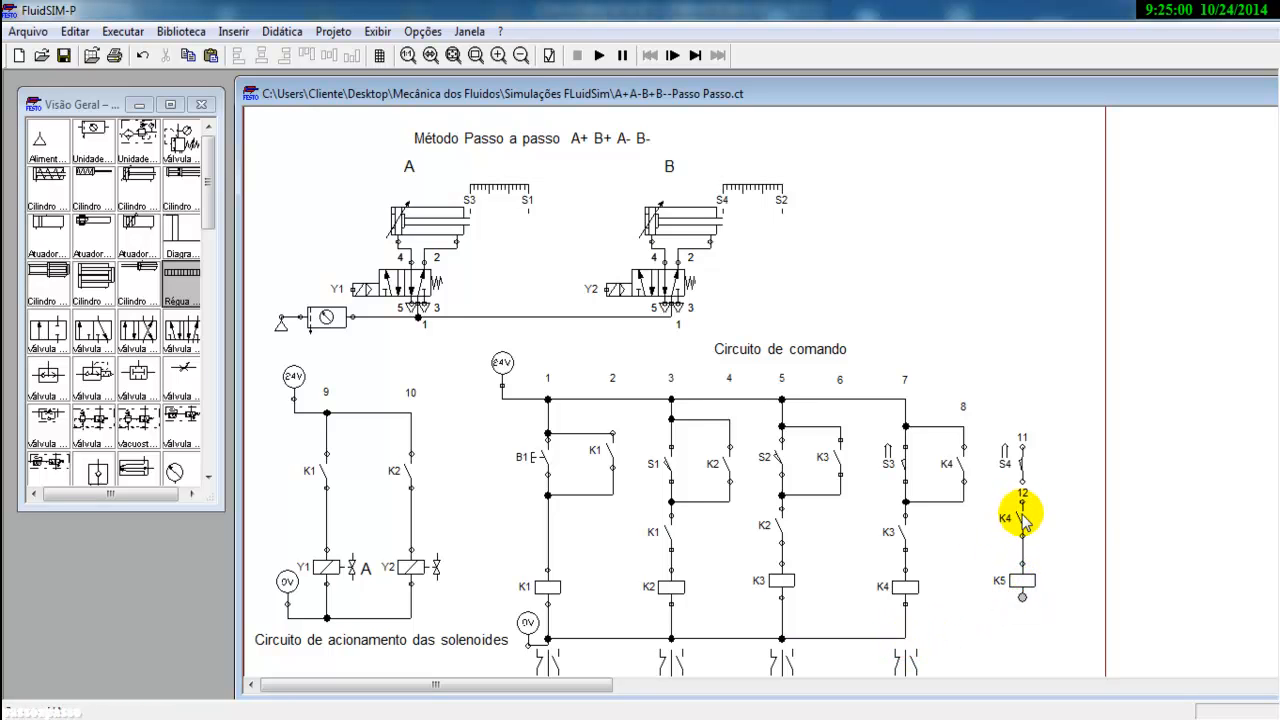
pyautogui.moveTo(1021, 483); pyautogui.dragTo(1022, 503)
pyautogui.moveTo(1022, 447); pyautogui.dragTo(905, 398)
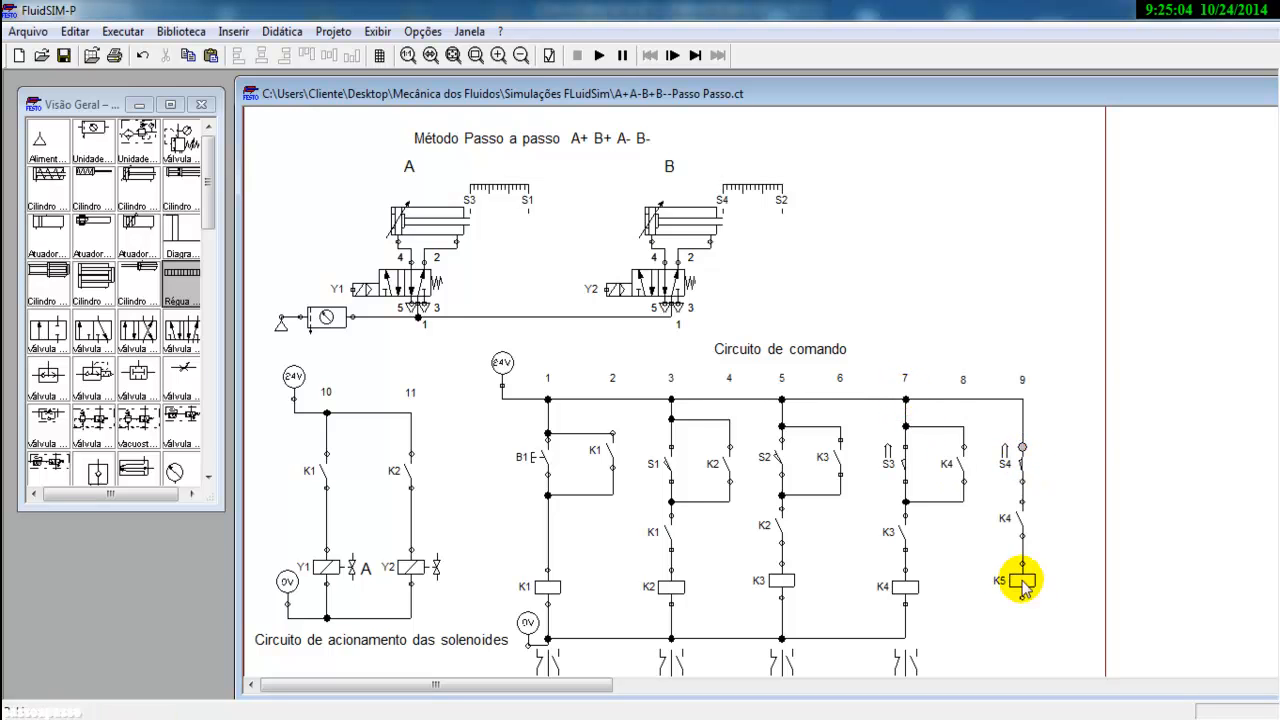
pyautogui.moveTo(1021, 597); pyautogui.dragTo(905, 638)
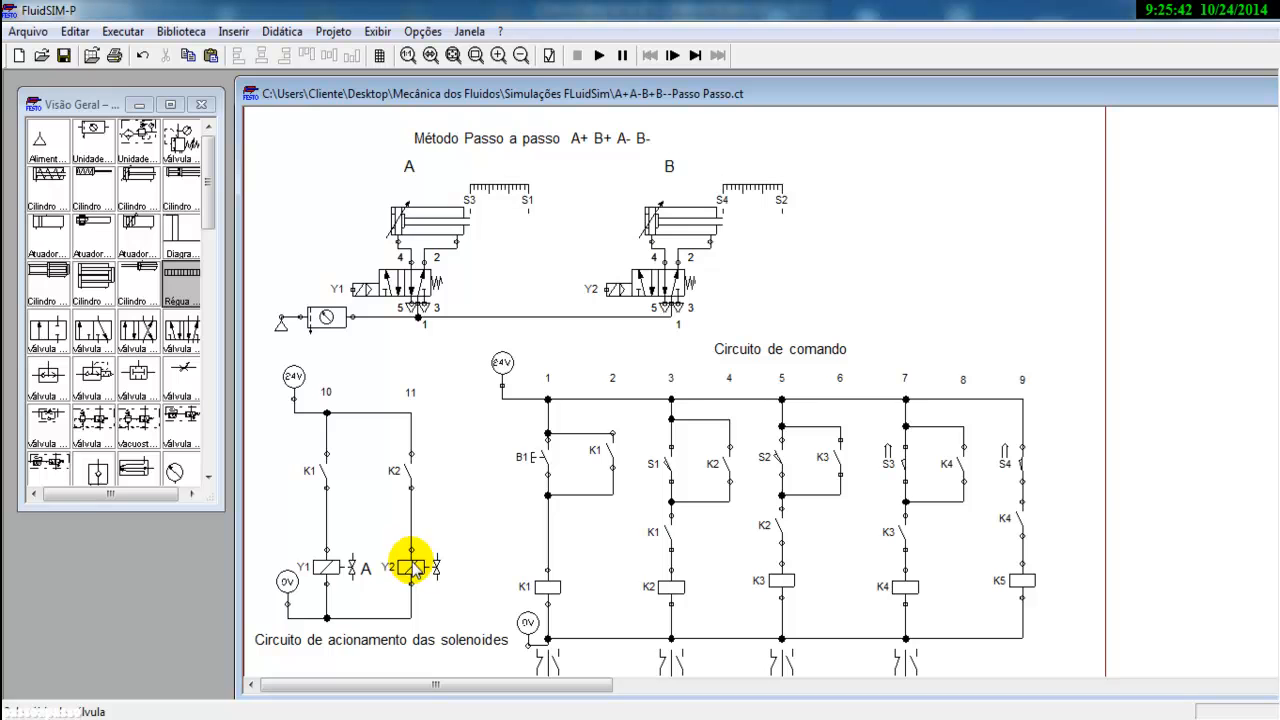
# - Move the text A below solenoid Y1, place a copy of it below solenoid Y2 and change the copy to B
pyautogui.moveTo(412, 570); pyautogui.dragTo(368, 568)
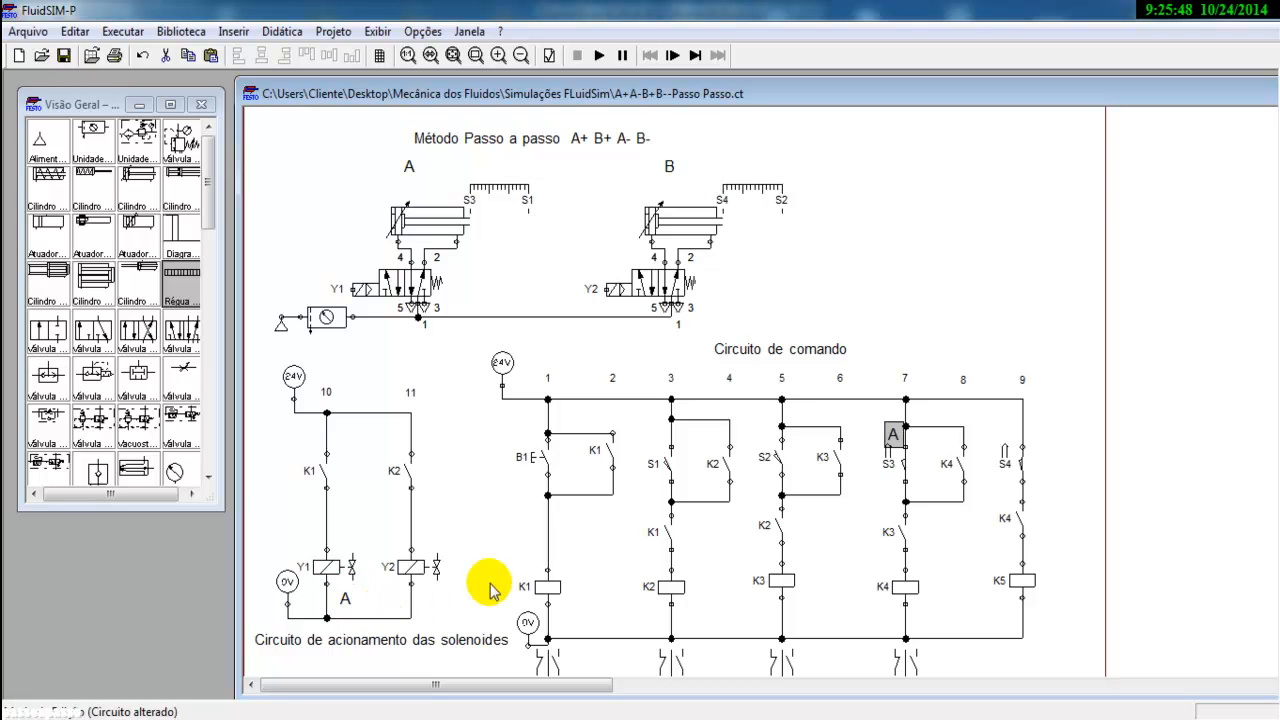
pyautogui.click(893, 434)
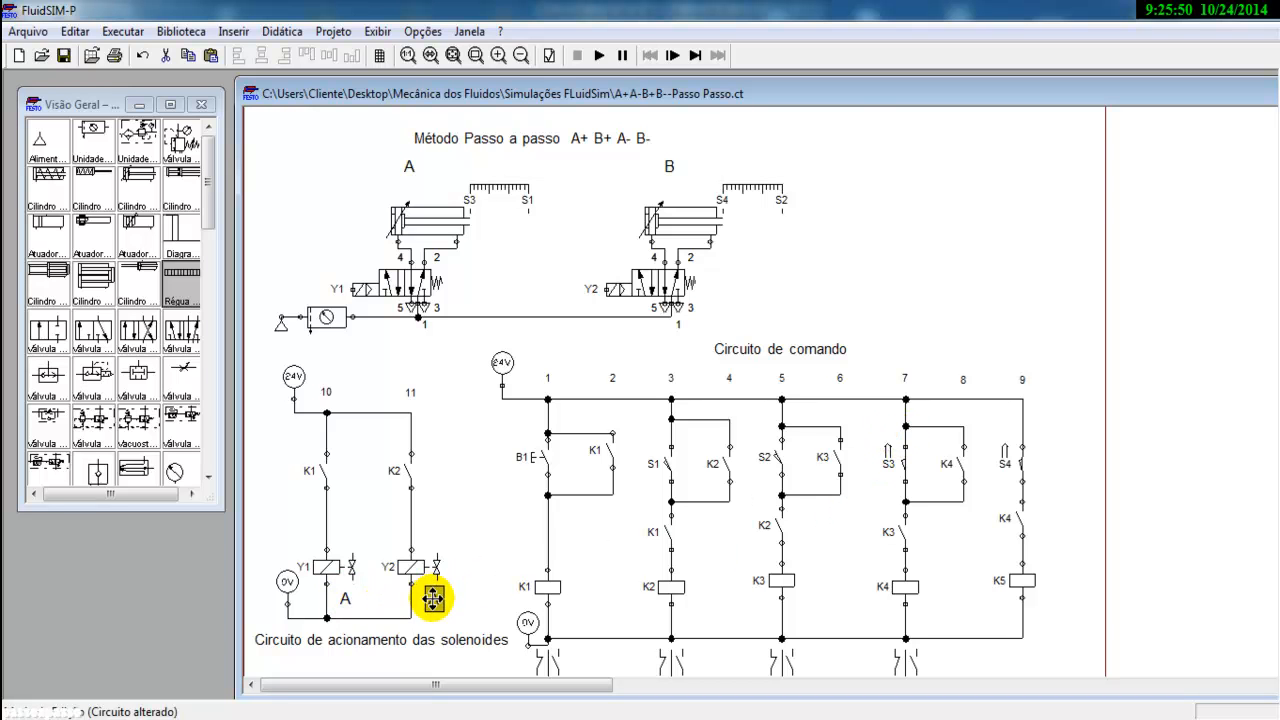
pyautogui.doubleClick(433, 601)
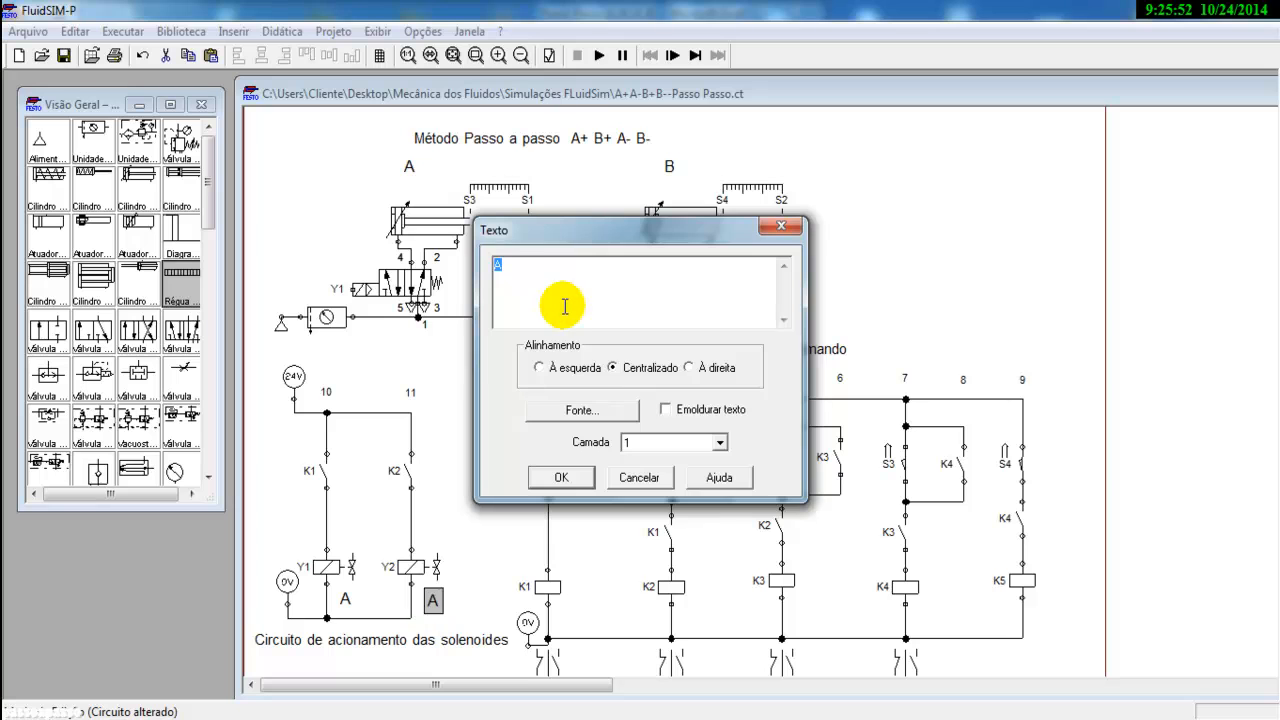
pyautogui.write('B')
pyautogui.press('Return')
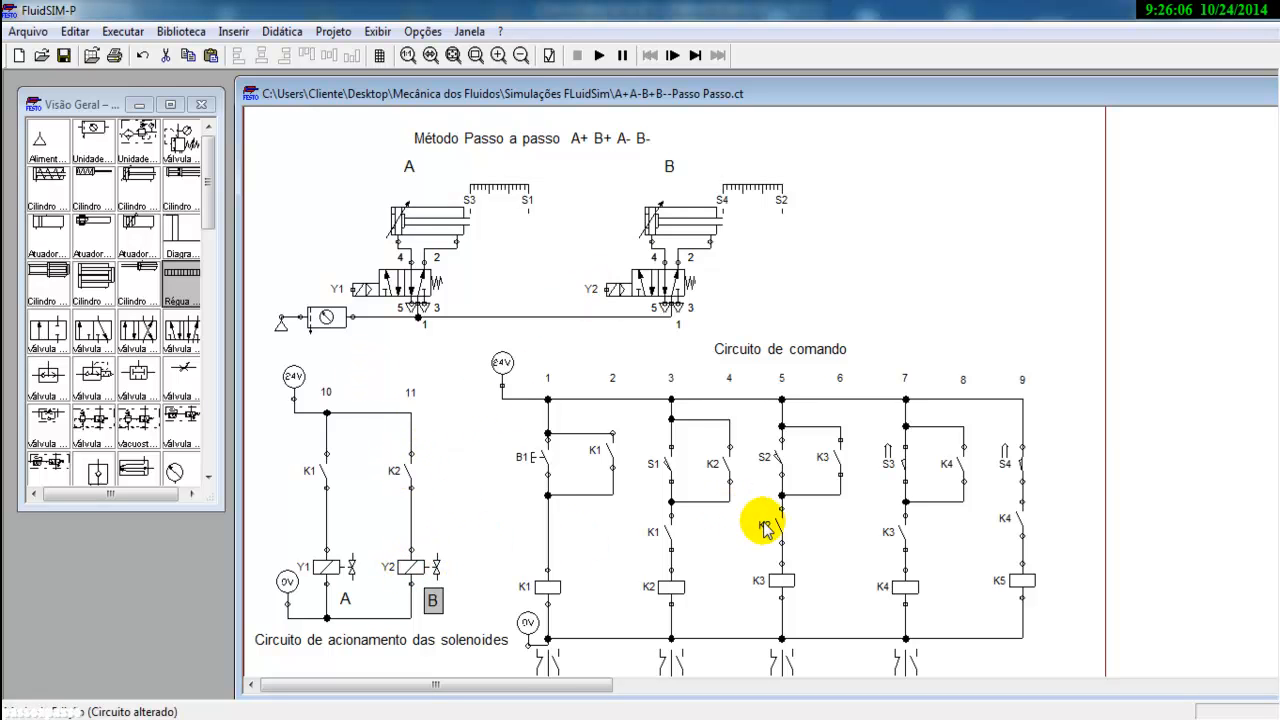
# - Replace the wire between contact K1 and solenoid Y1 with a normally closed contact labelled K3
pyautogui.click(327, 516)
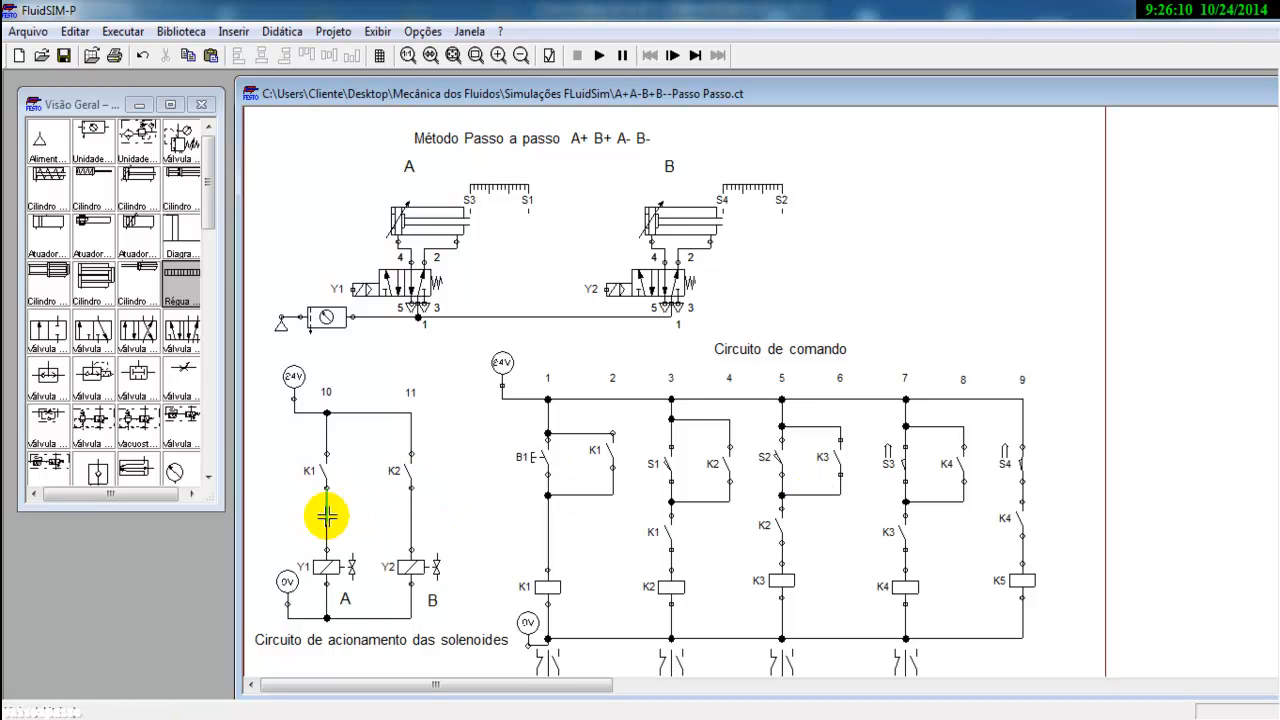
pyautogui.moveTo(208, 214); pyautogui.dragTo(205, 330)
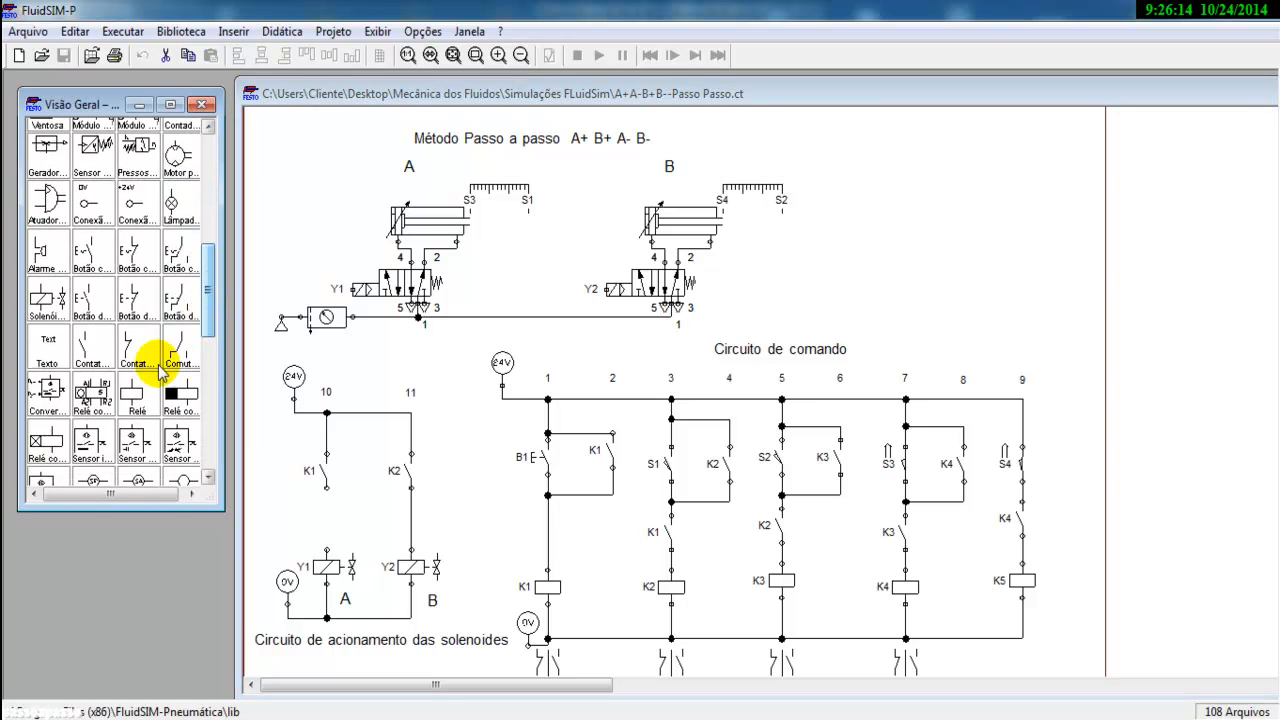
pyautogui.click(121, 348)
pyautogui.moveTo(295, 523); pyautogui.dragTo(326, 527)
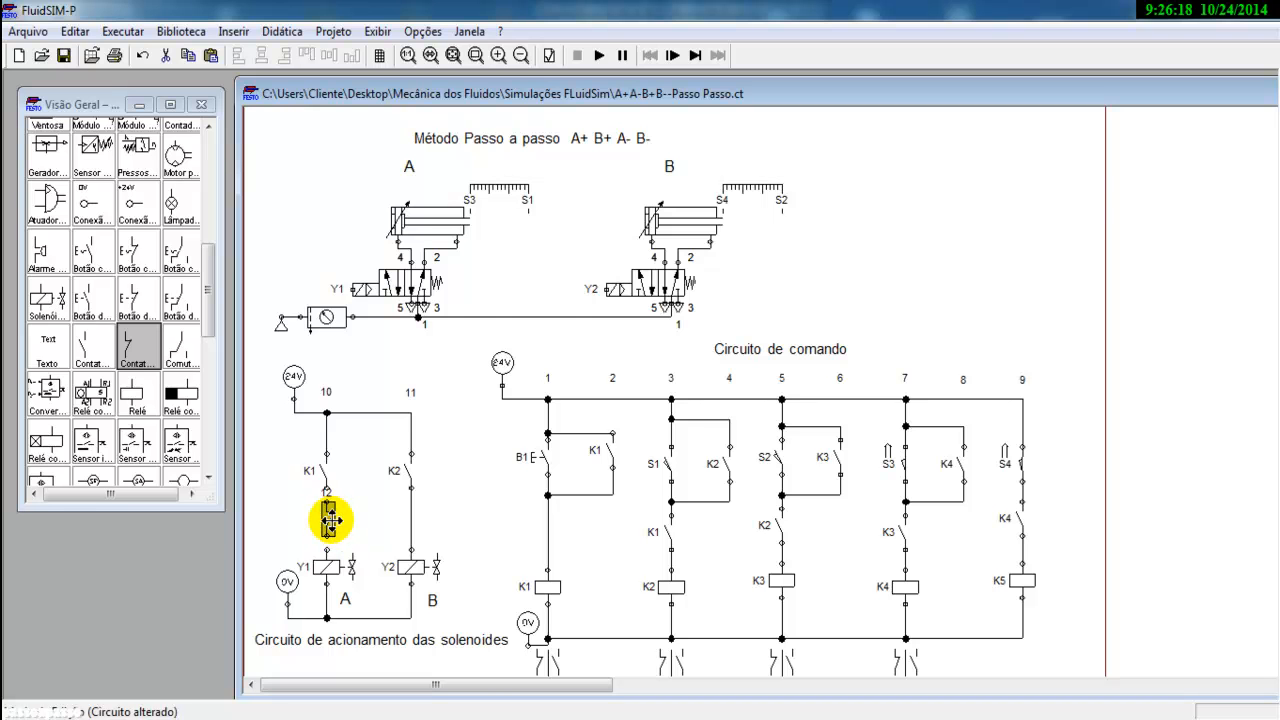
pyautogui.doubleClick(330, 518)
pyautogui.click(586, 416)
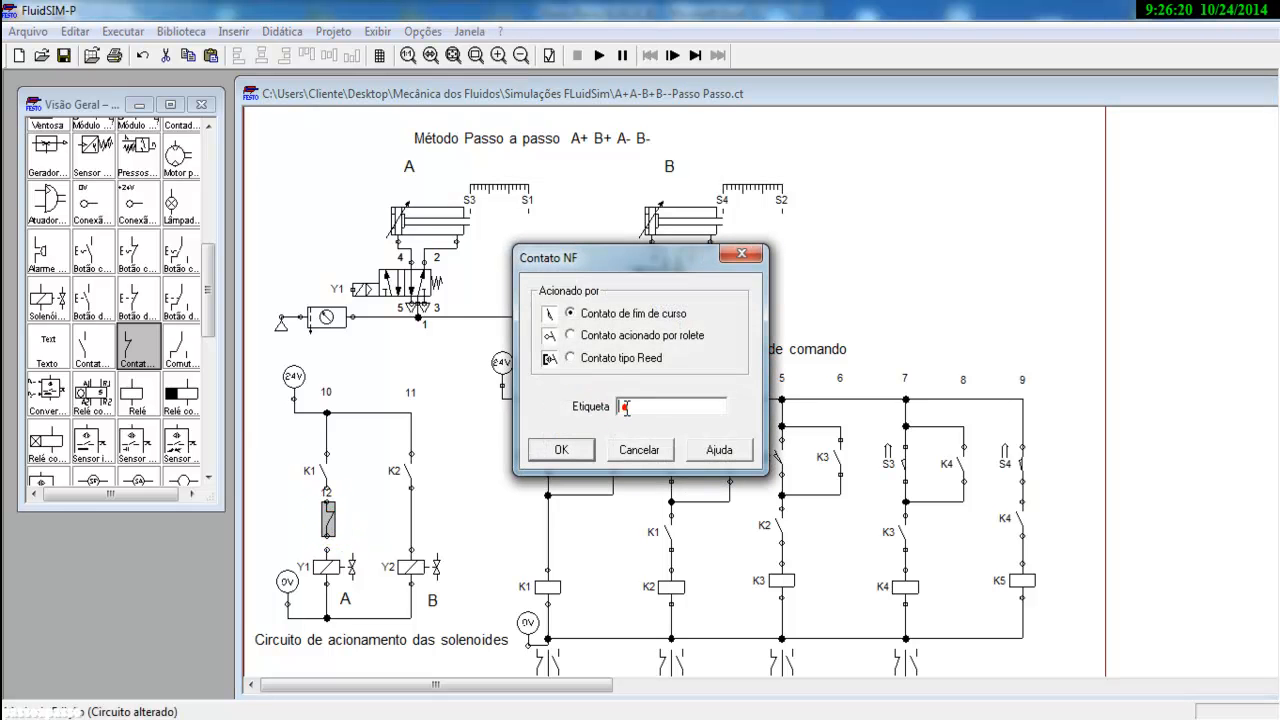
pyautogui.write('K3')
pyautogui.press('Return')
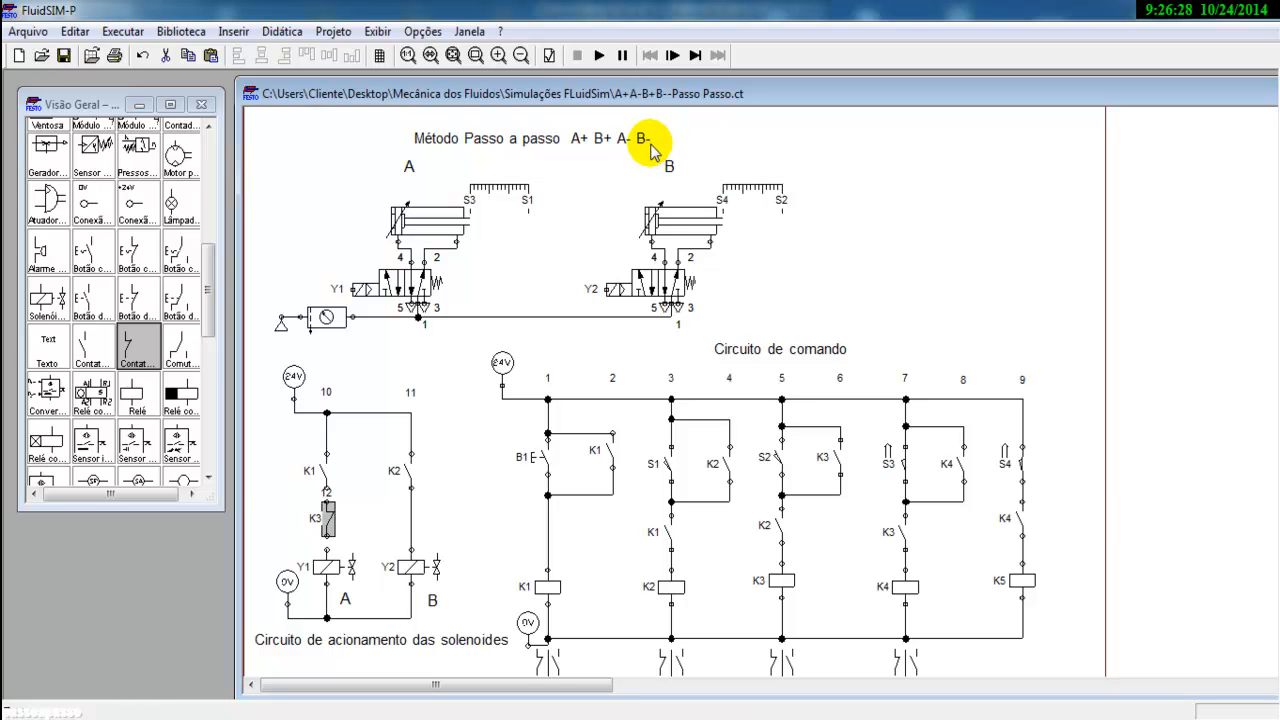
# - Replace the wire between contact K2 and solenoid Y2 with a copy of the normally closed K3 contact
pyautogui.click(411, 518)
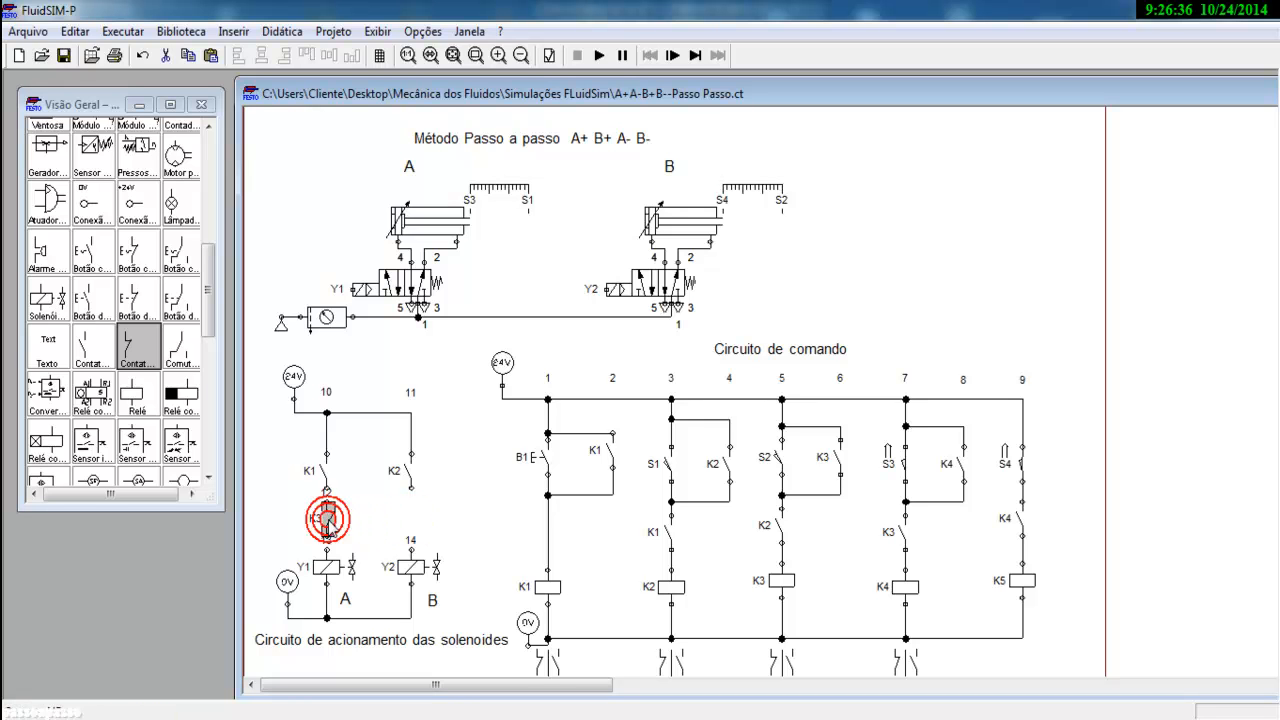
pyautogui.hotkey('ctrl', 'c')
pyautogui.hotkey('ctrl', 'v')
pyautogui.moveTo(891, 435); pyautogui.dragTo(397, 525)
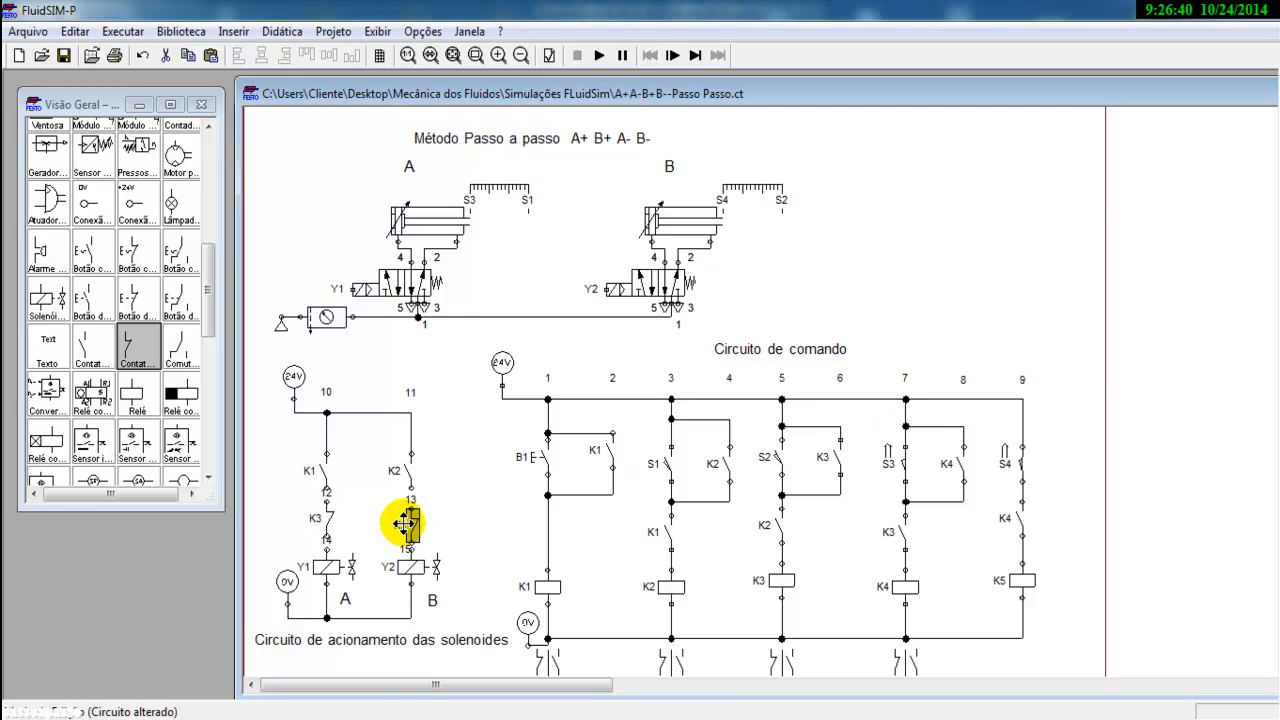
# - Wire the two normally closed contacts in series, one between K1 and Y1 and the other between K2 and Y2
pyautogui.scroll(1, 412, 538)
pyautogui.scroll(1, 491, 553)
pyautogui.scroll(-3, 494, 555)
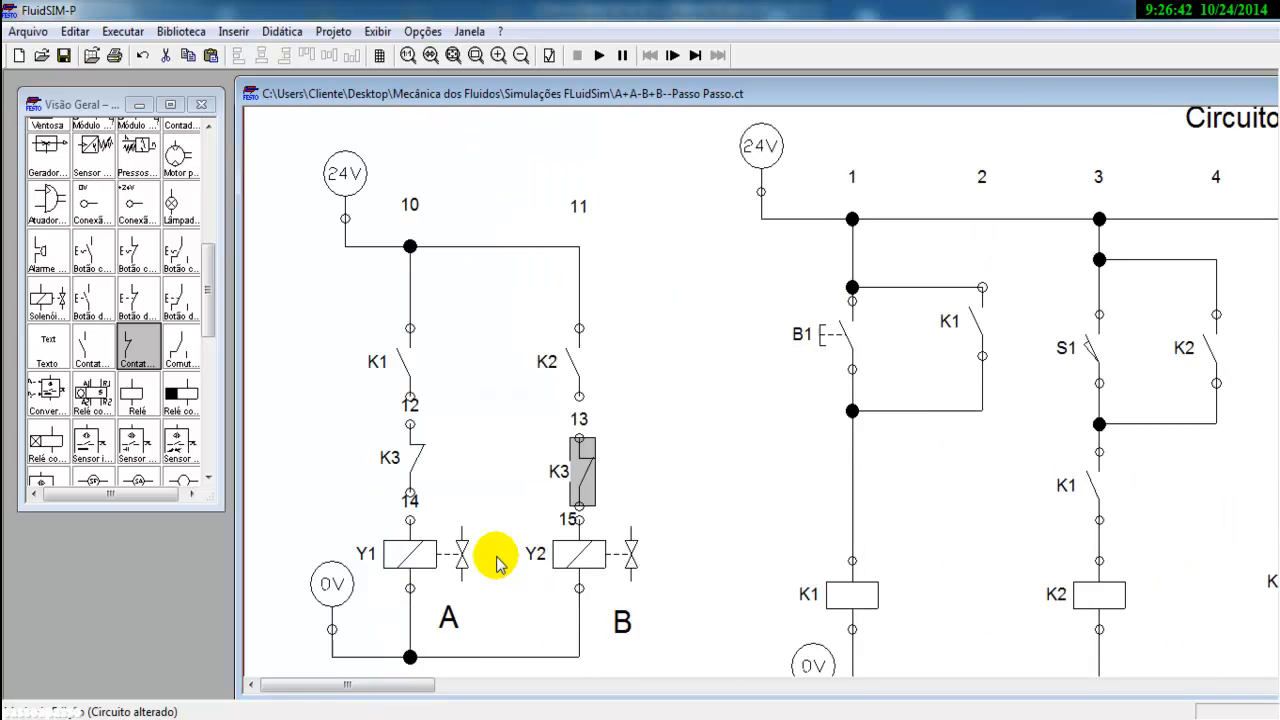
pyautogui.scroll(-2, 480, 570)
pyautogui.scroll(1, 443, 577)
pyautogui.scroll(-3, 614, 540)
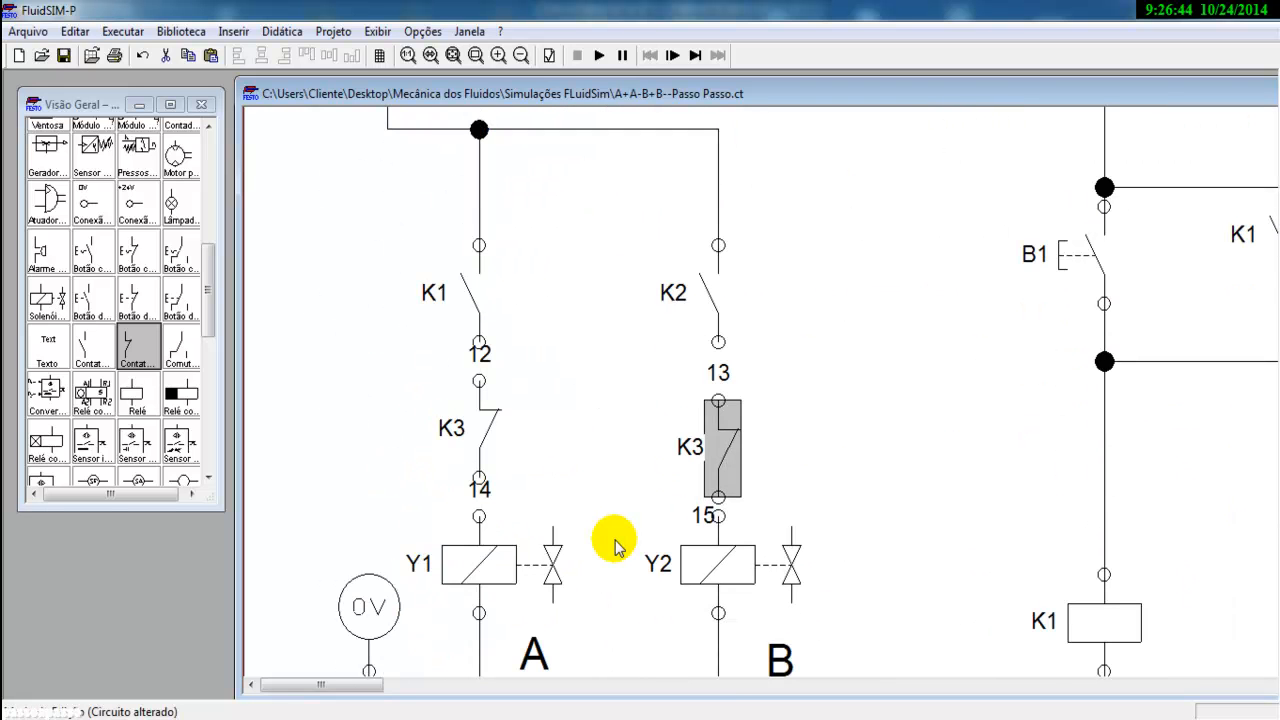
pyautogui.moveTo(483, 380); pyautogui.dragTo(481, 344)
pyautogui.moveTo(479, 478); pyautogui.dragTo(480, 516)
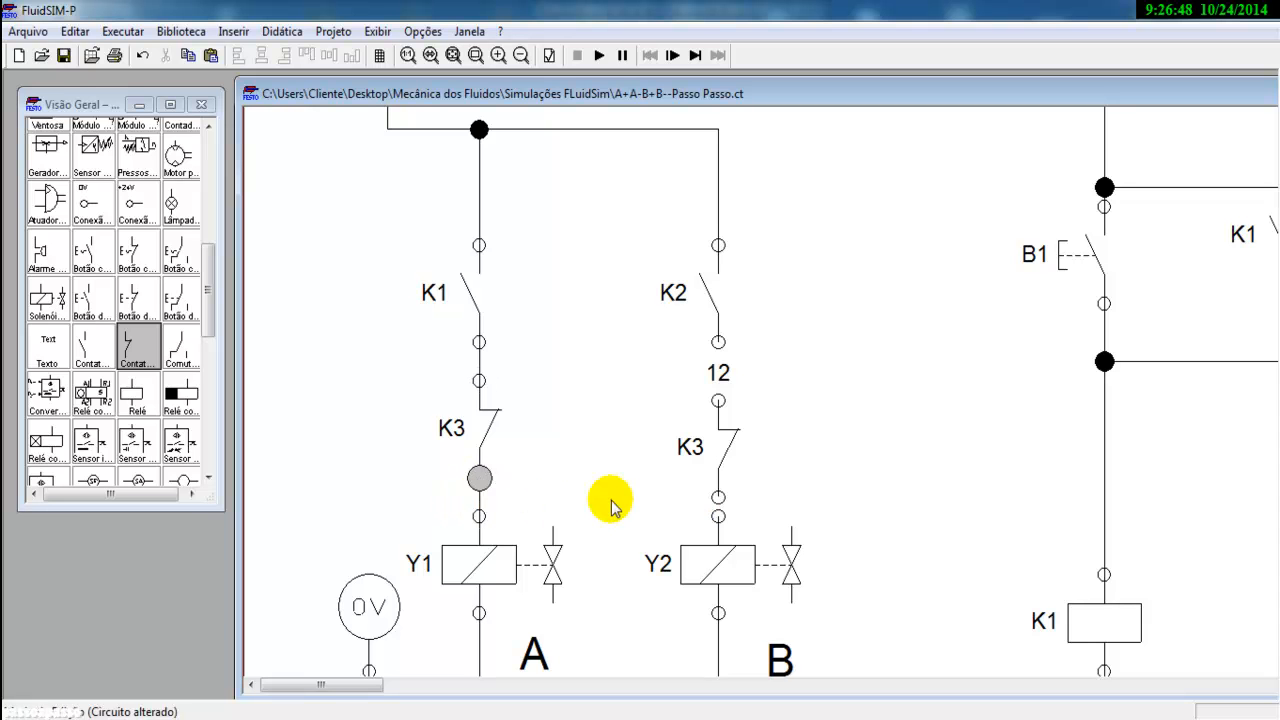
pyautogui.moveTo(719, 497); pyautogui.dragTo(718, 516)
pyautogui.moveTo(720, 398); pyautogui.dragTo(718, 345)
# - Relabel the normally closed contact in the Y2 branch as K4
pyautogui.doubleClick(722, 438)
pyautogui.click(642, 406)
pyautogui.press('BackSpace')
pyautogui.write('4')
pyautogui.press('Return')
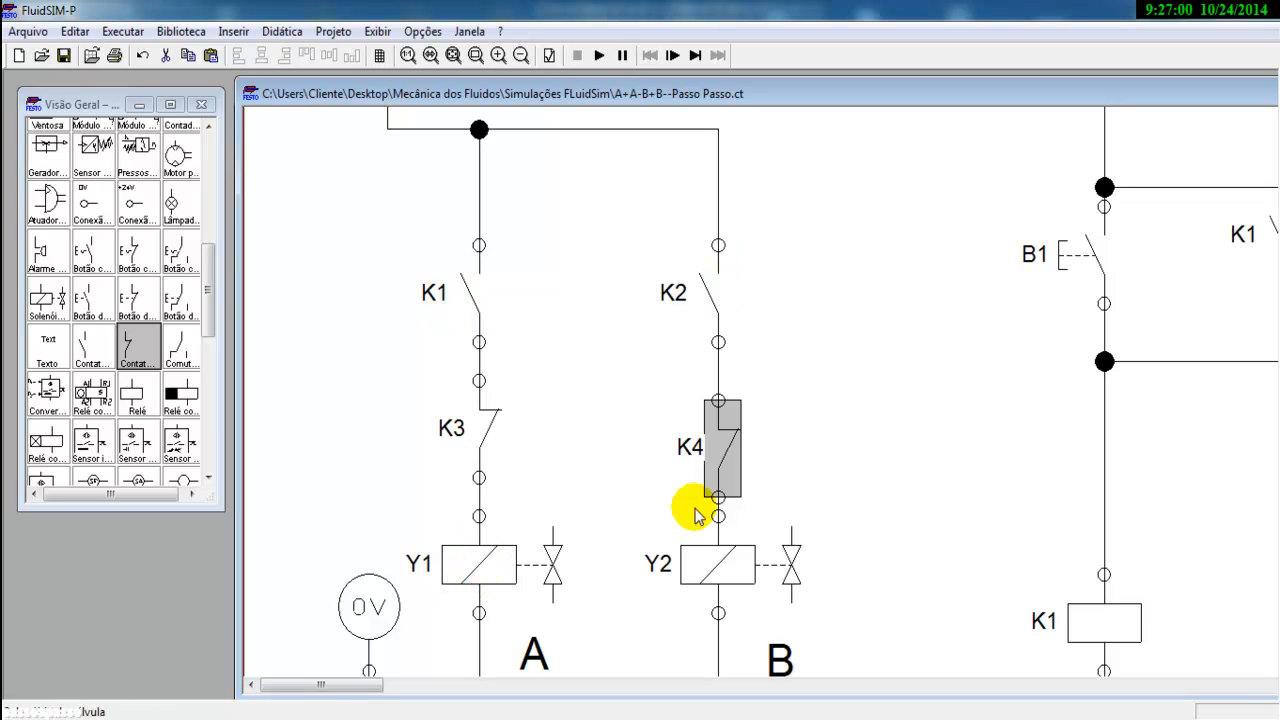
pyautogui.click(916, 424)
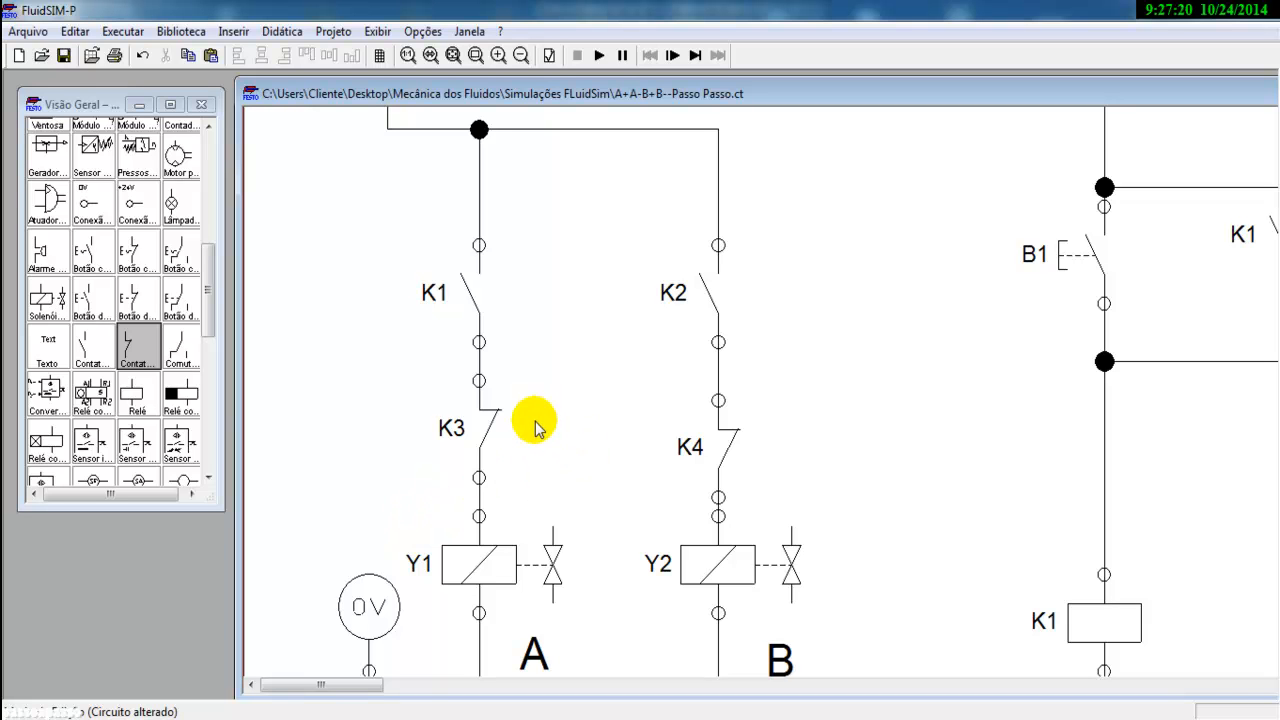
# - Set the slow-motion factor in the simulation options
pyautogui.scroll(-1, 541, 360)
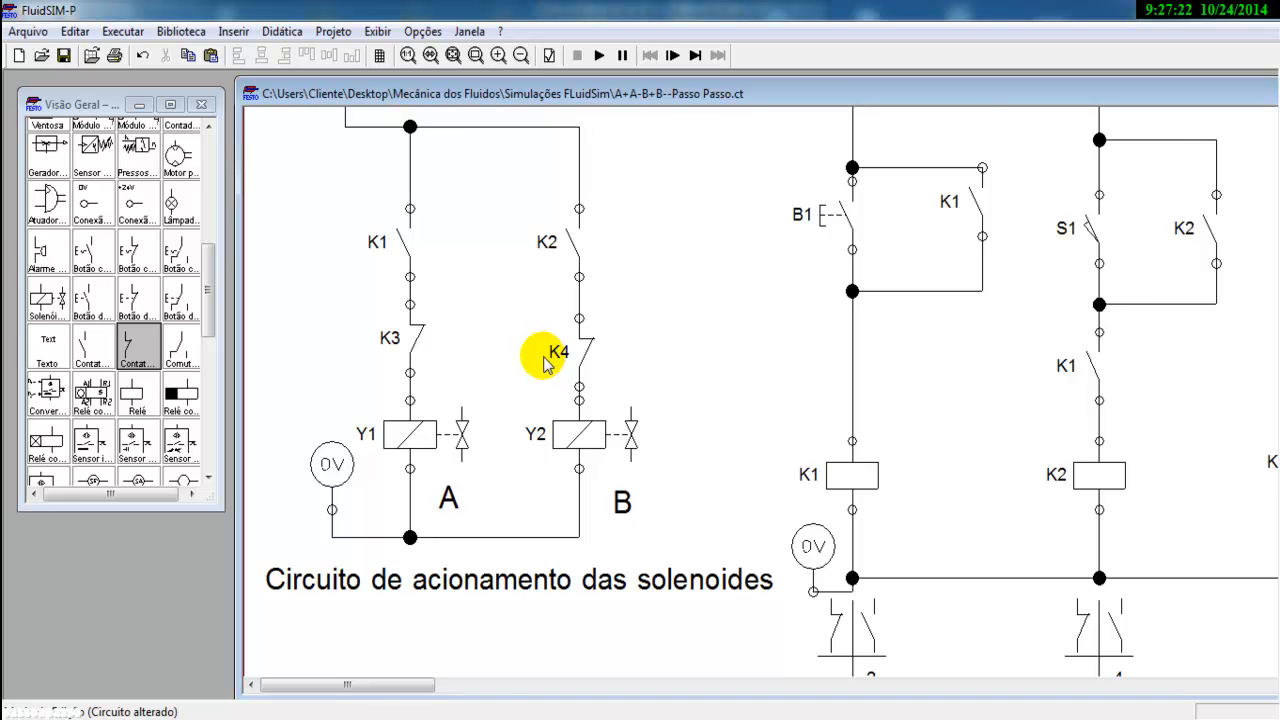
pyautogui.scroll(-3, 550, 368)
pyautogui.scroll(-1, 672, 393)
pyautogui.scroll(1, 676, 390)
pyautogui.scroll(1, 706, 343)
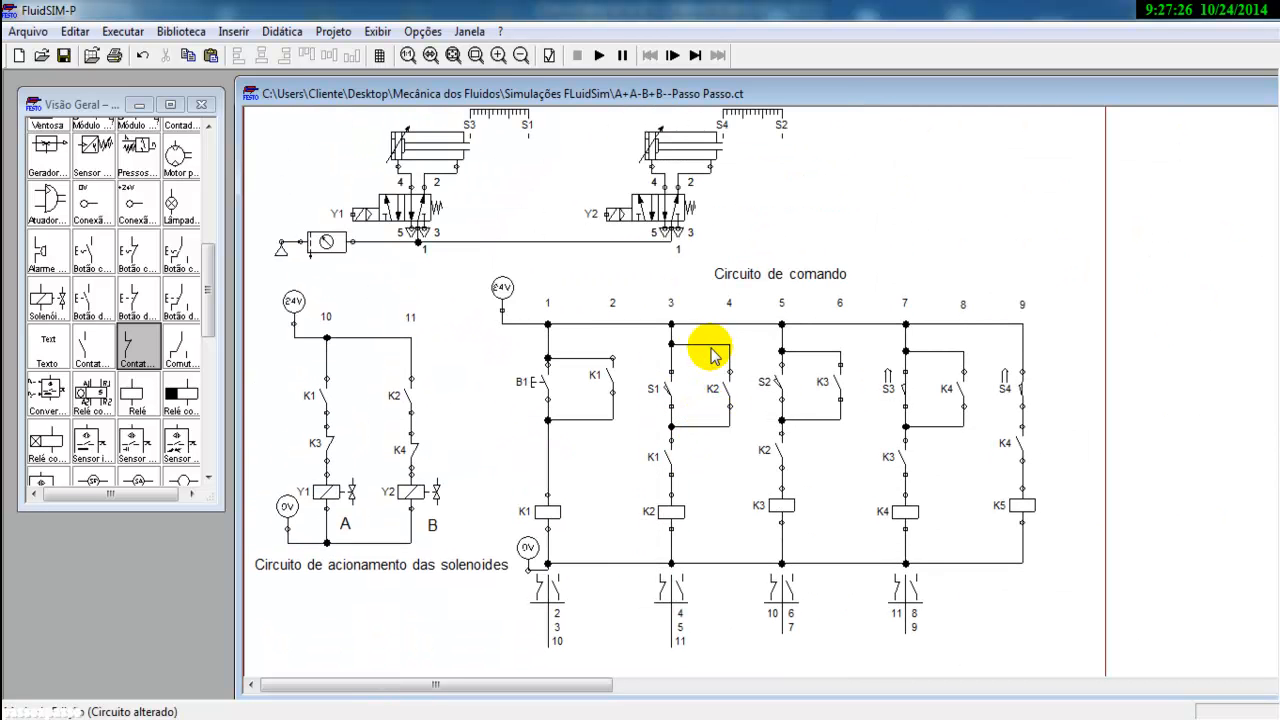
pyautogui.click(423, 31)
pyautogui.click(448, 56)
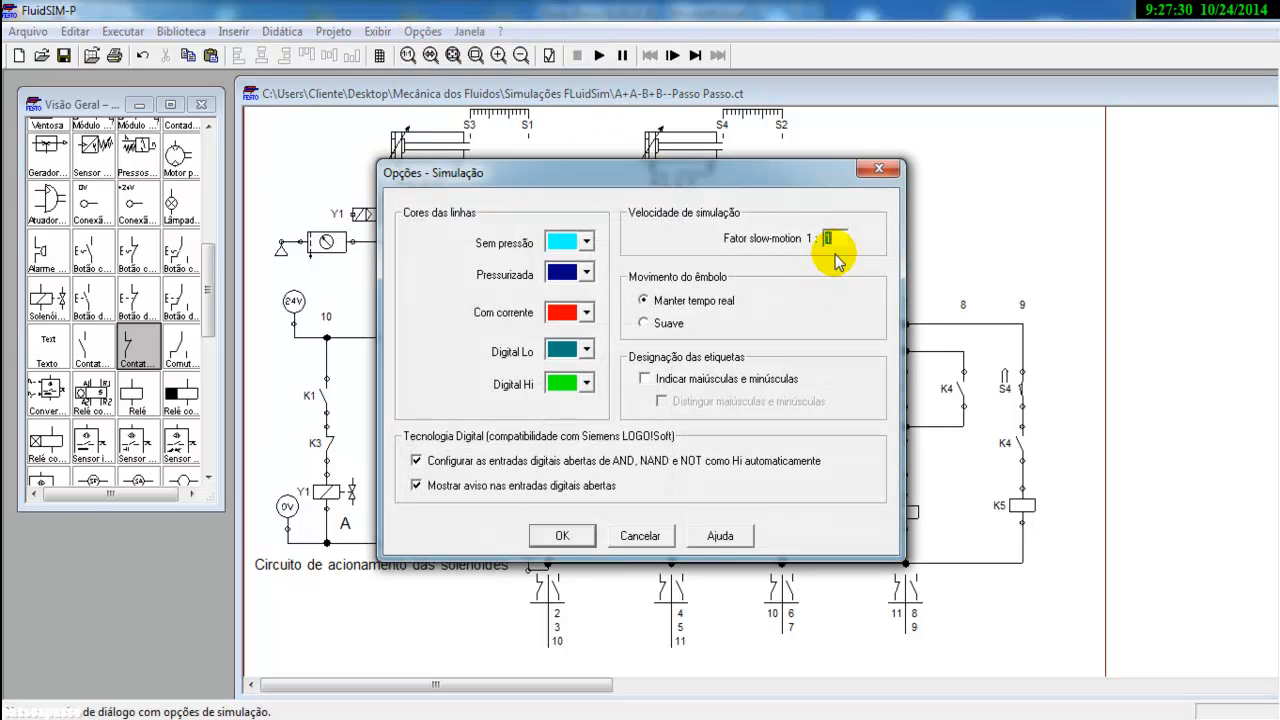
pyautogui.press('Return')
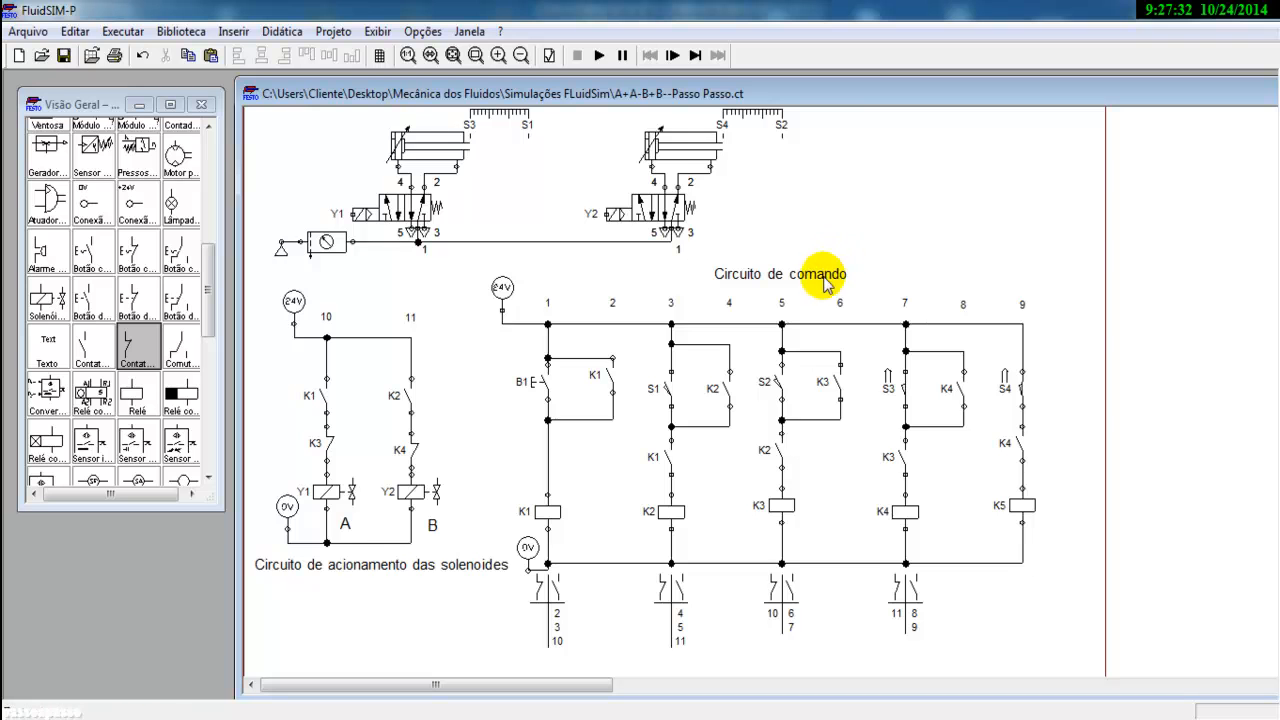
# - Start the simulation and actuate push button B1 to run the A+ B+ A- B- cycle
pyautogui.scroll(2, 900, 485)
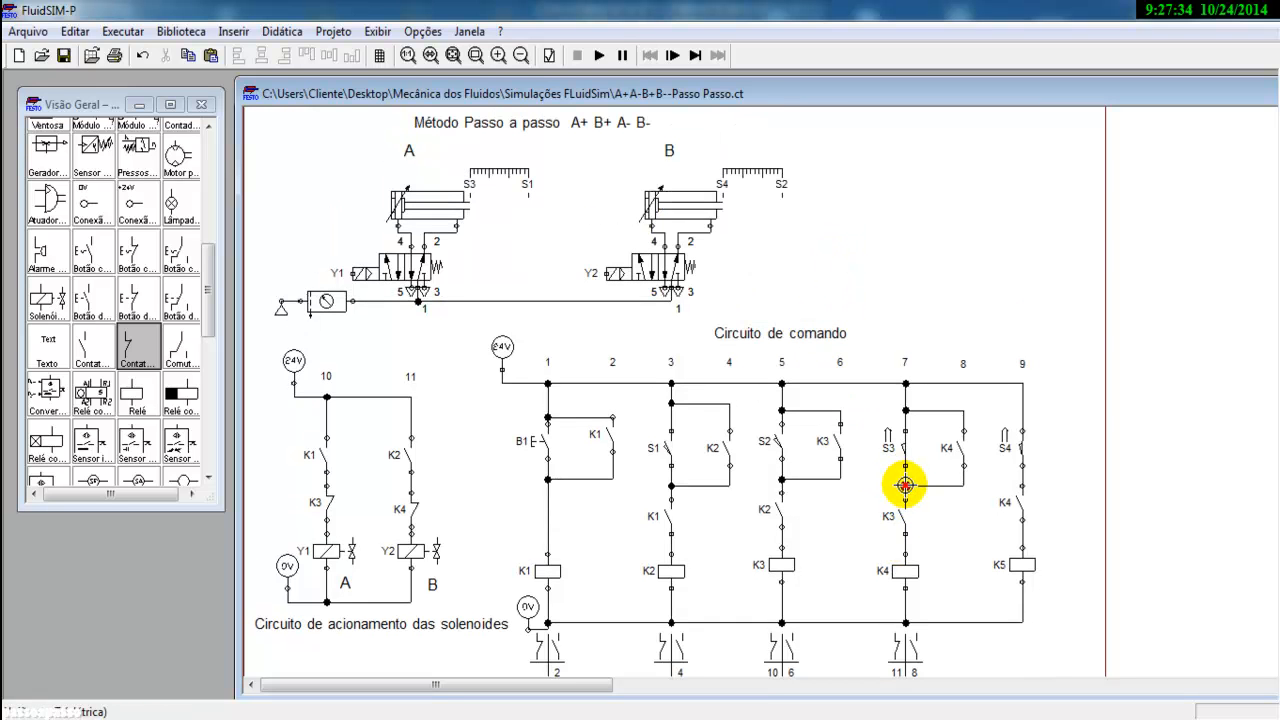
pyautogui.click(598, 60)
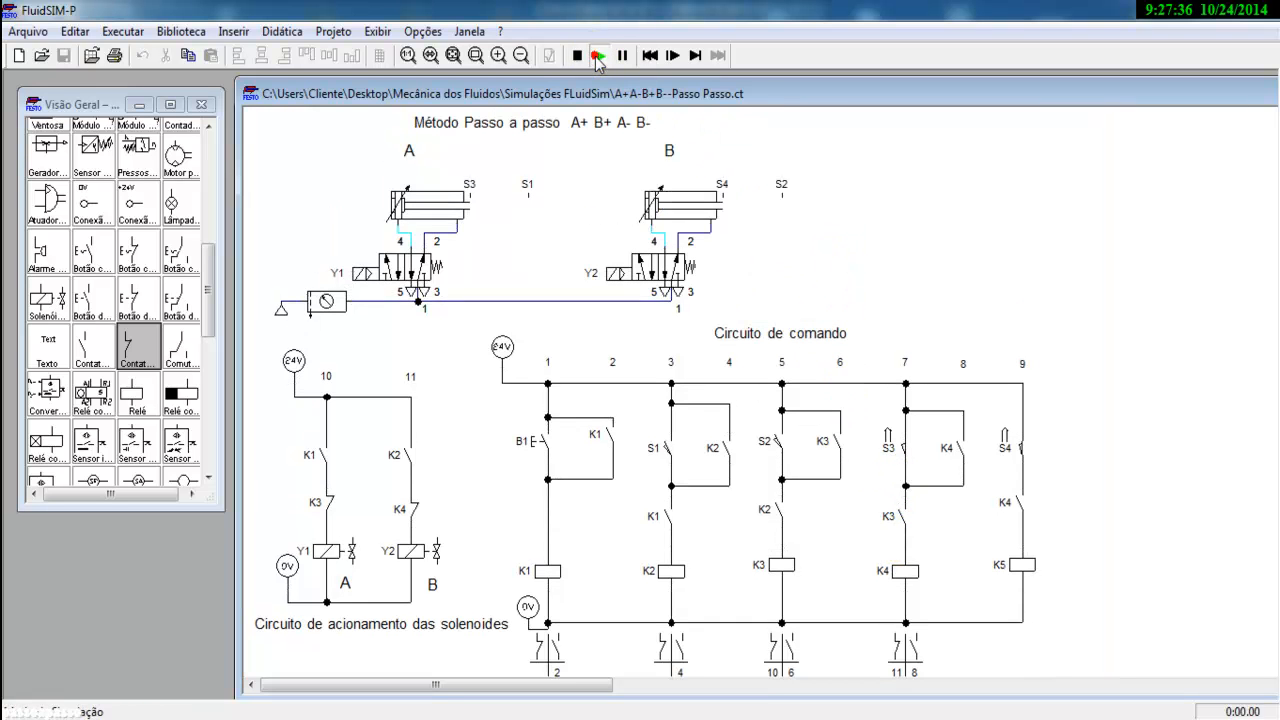
pyautogui.click(549, 440)
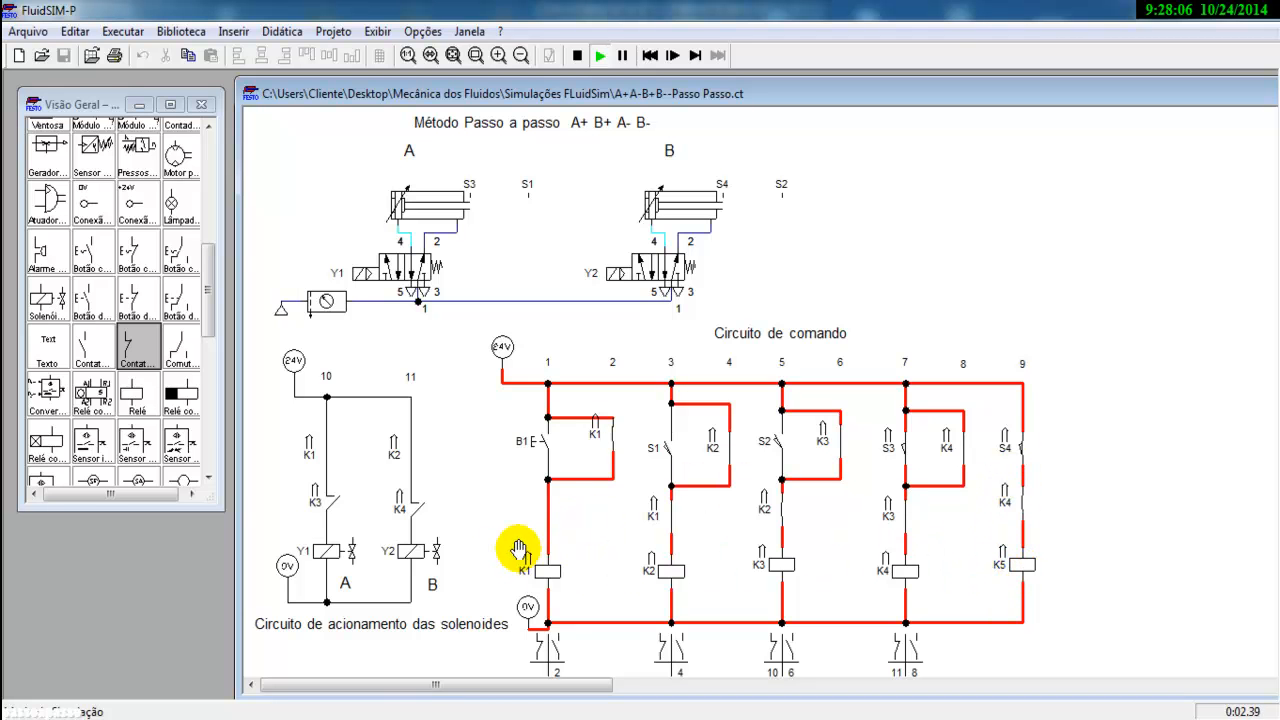
pyautogui.click(554, 435)
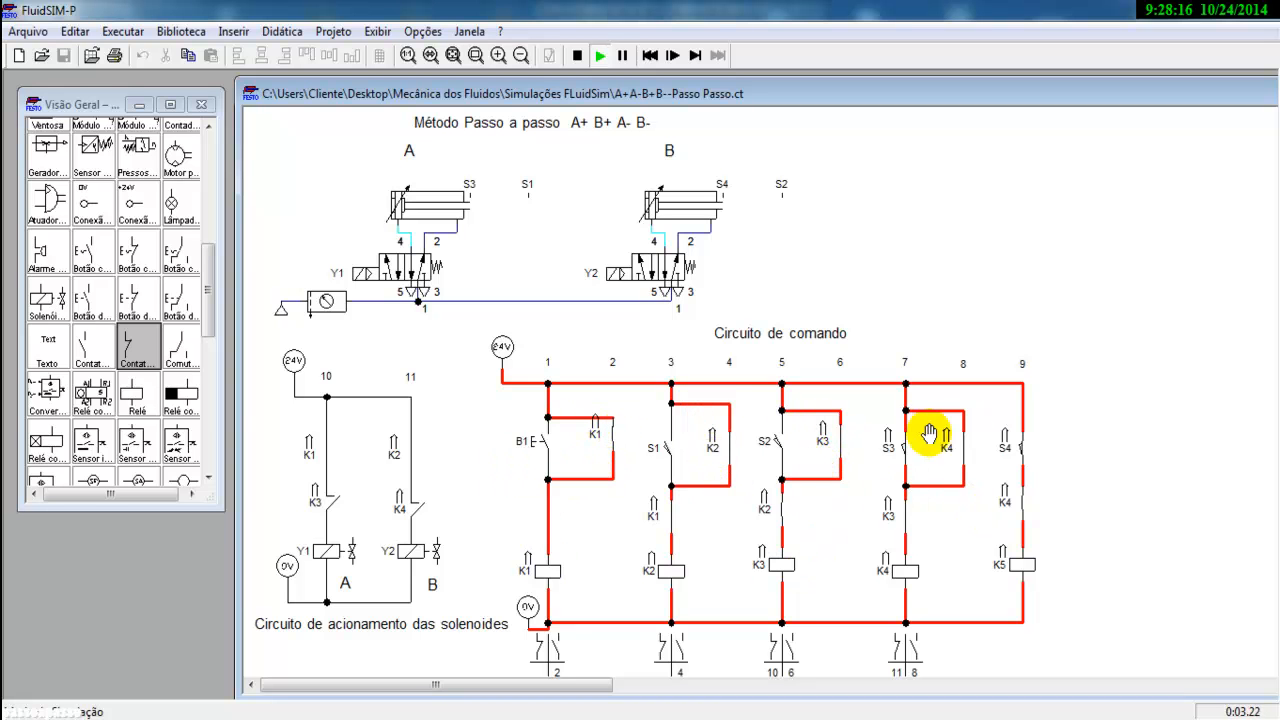
pyautogui.click(547, 441)
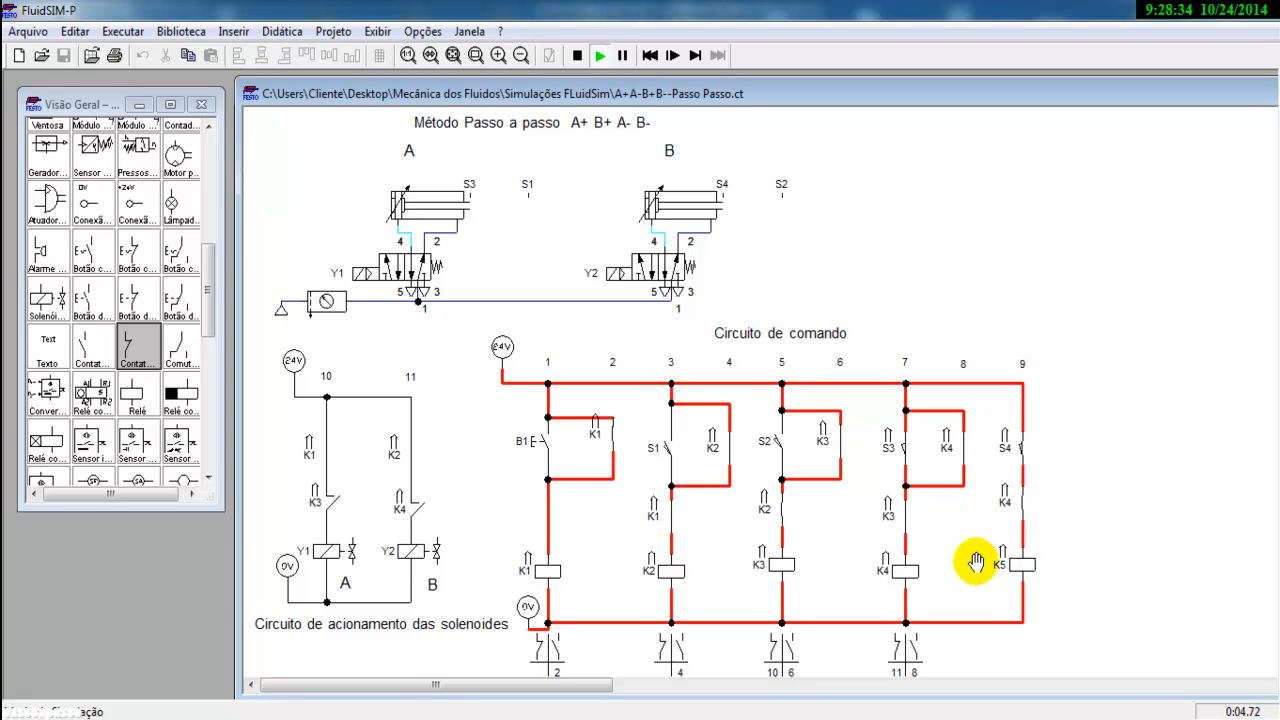
# - Stop the simulation and insert a copy of the normally closed K4 contact above relay coil K1, labelled K5
pyautogui.click(578, 56)
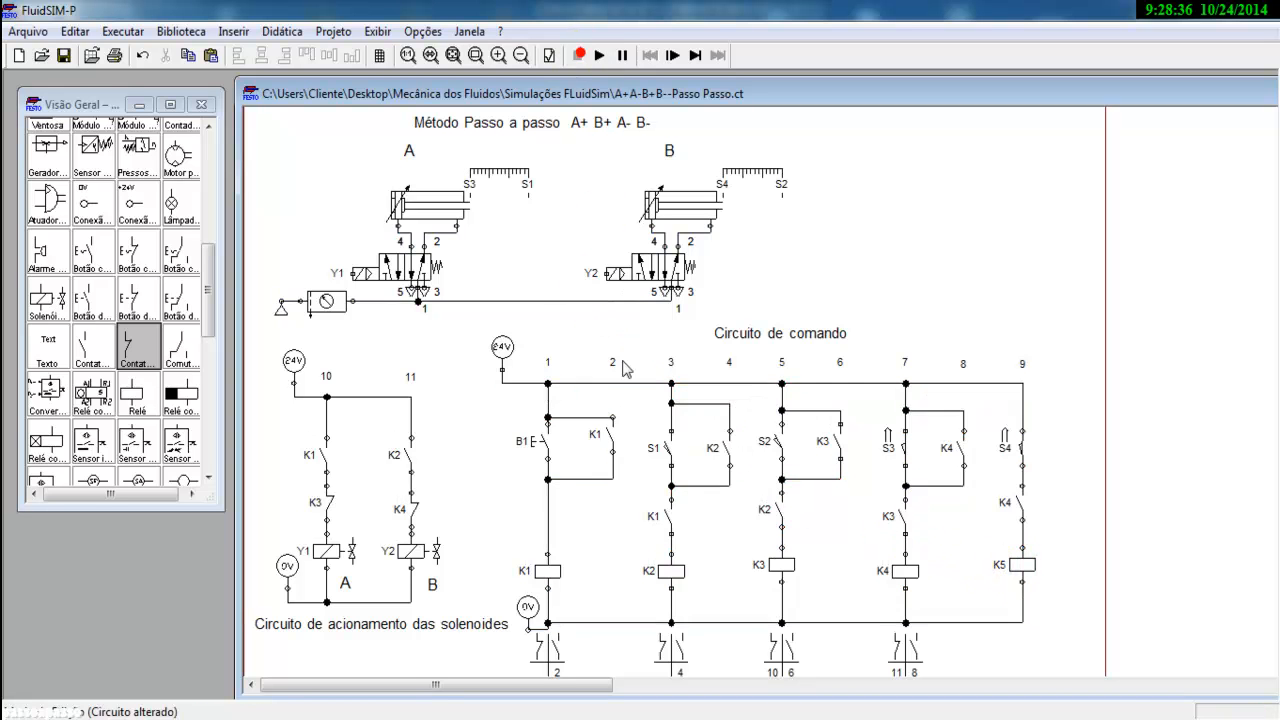
pyautogui.click(412, 510)
pyautogui.moveTo(412, 510); pyautogui.dragTo(549, 500)
pyautogui.doubleClick(549, 530)
pyautogui.click(675, 407)
pyautogui.press('BackSpace')
pyautogui.write('5')
pyautogui.press('Return')
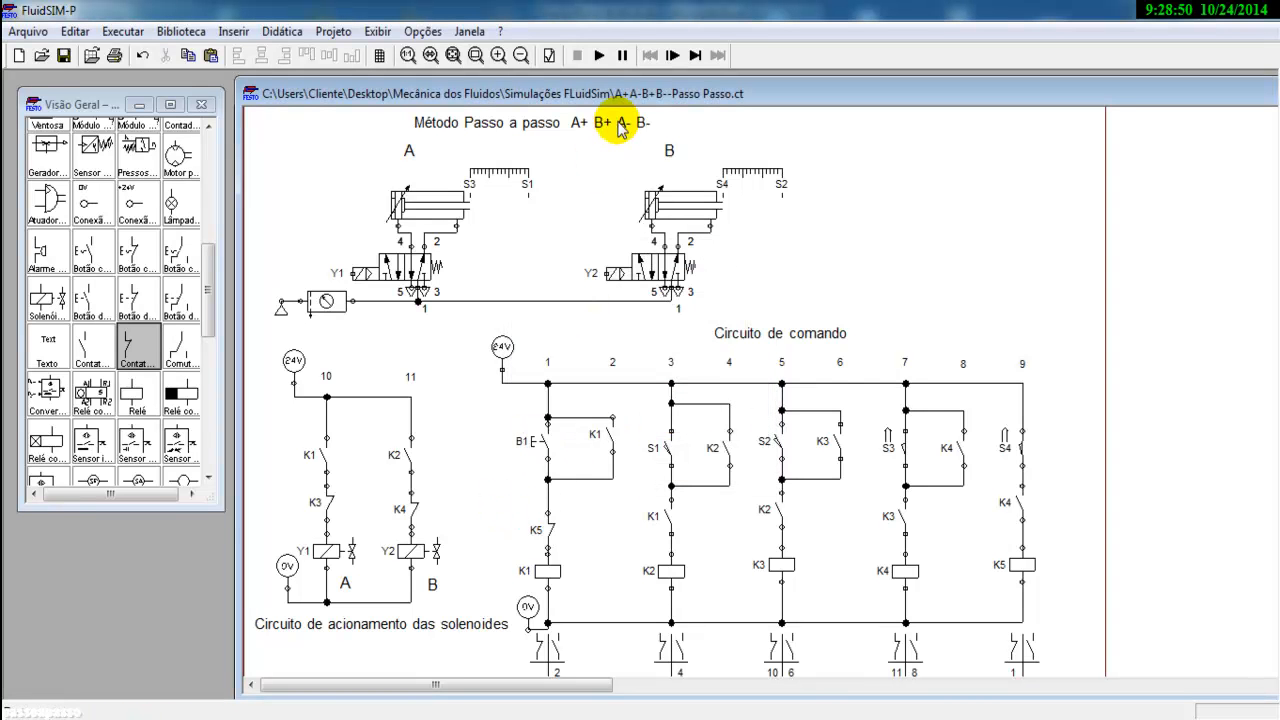
# - Start and stop a brief simulation run, and change the slow-motion factor for the simulation speed
pyautogui.click(600, 55)
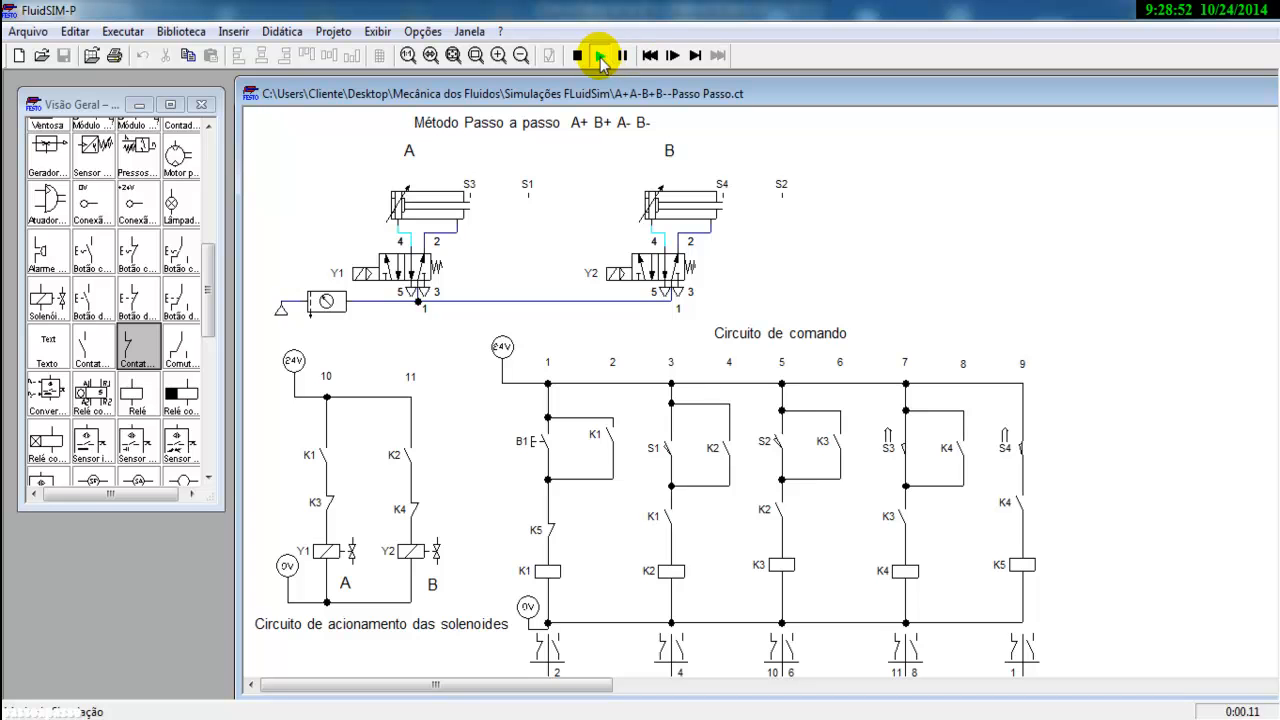
pyautogui.click(577, 55)
pyautogui.click(423, 31)
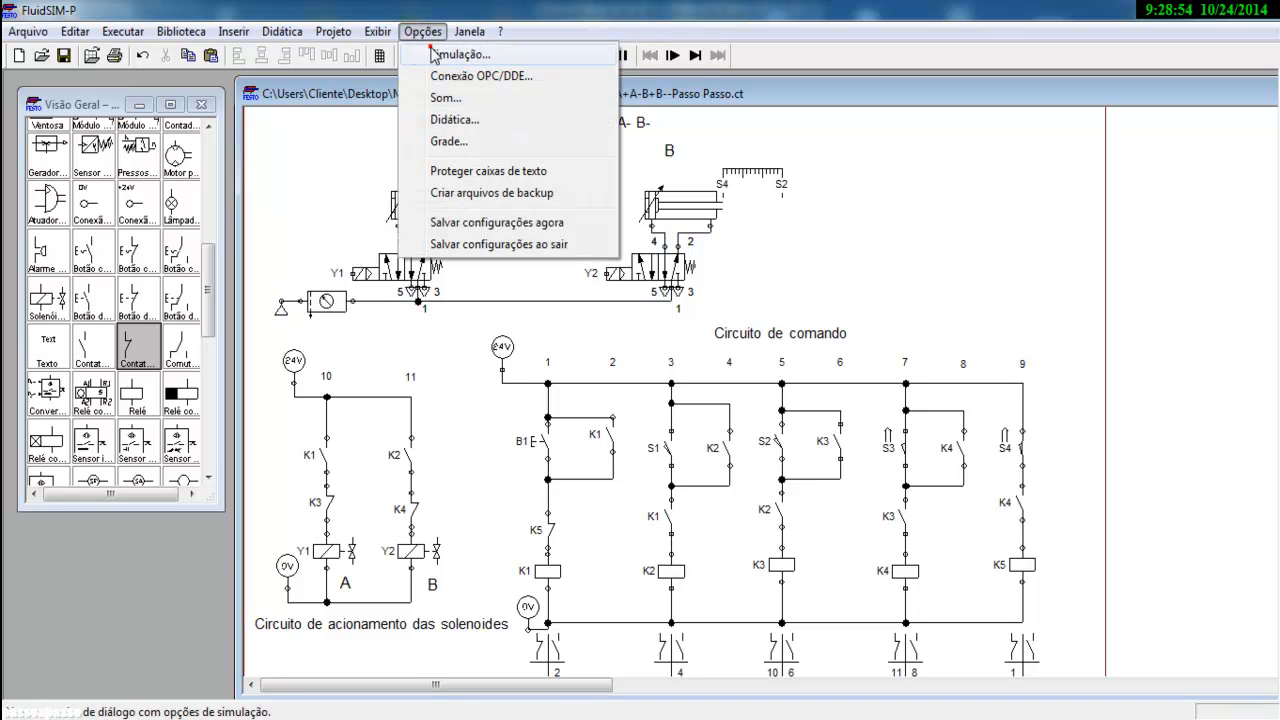
pyautogui.click(445, 54)
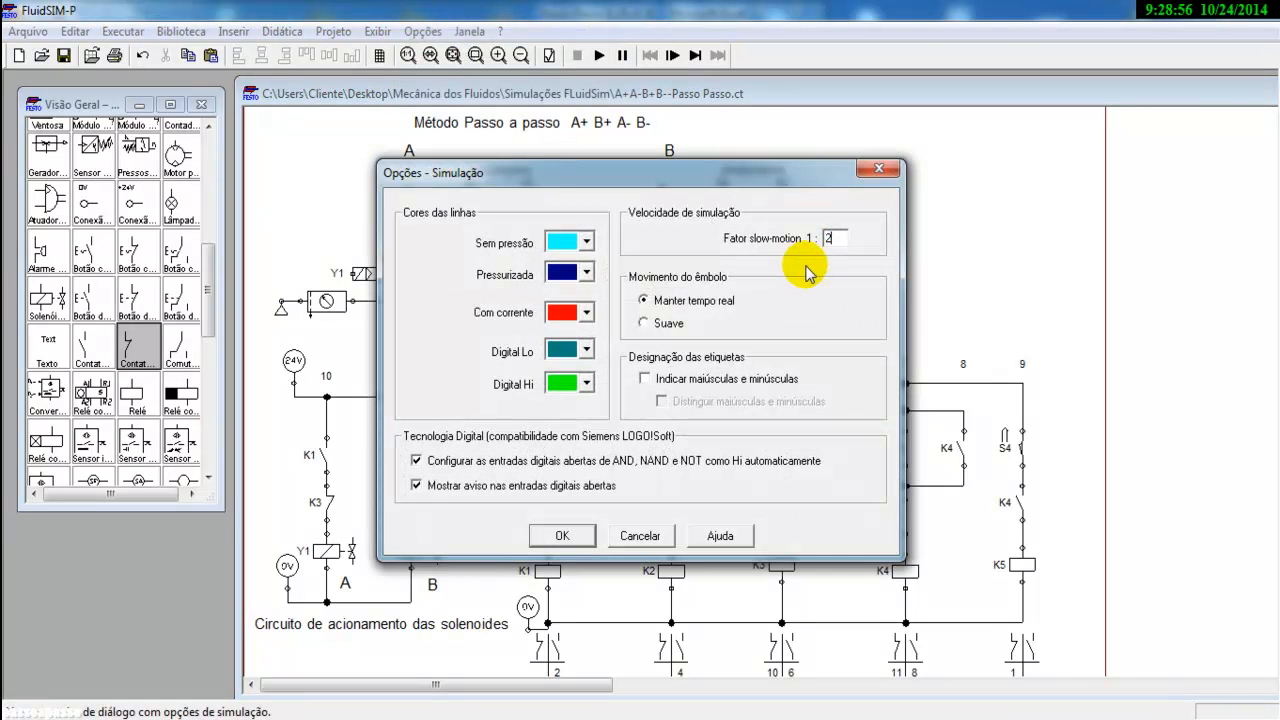
pyautogui.press('Return')
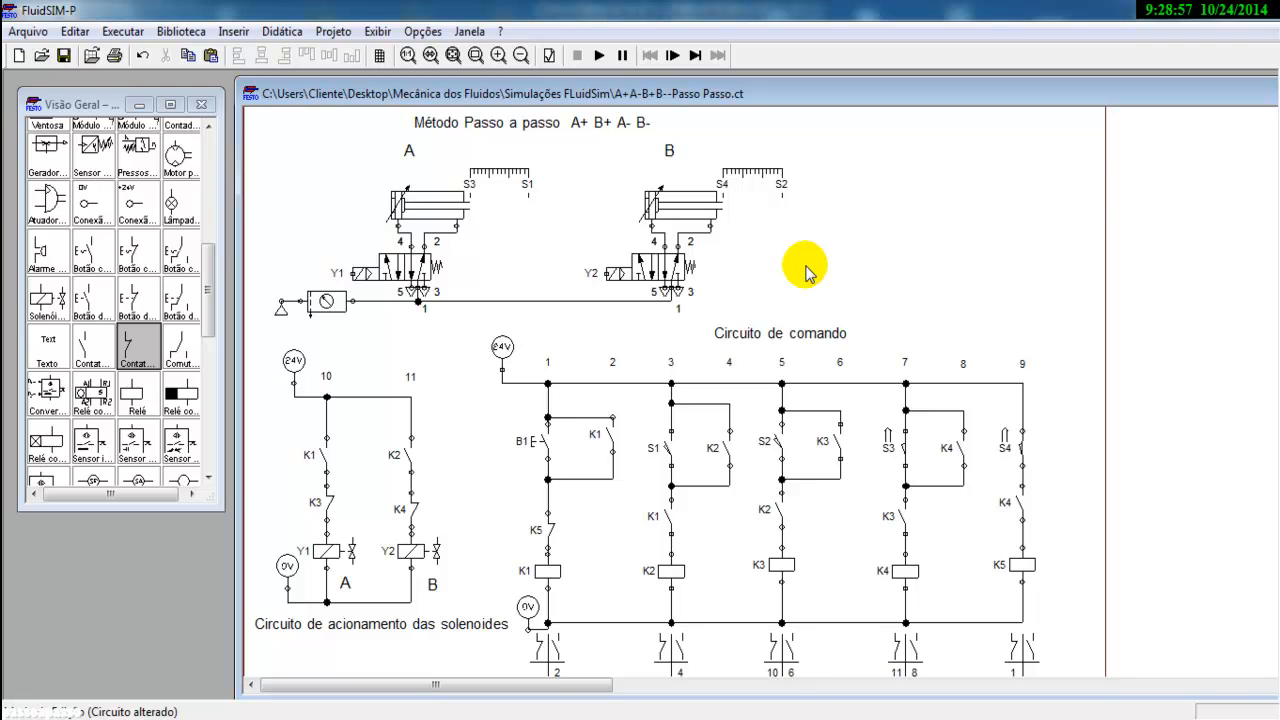
# - Run the simulation again and actuate push button B1 to test the cycle with the K5 reset contact
pyautogui.click(598, 57)
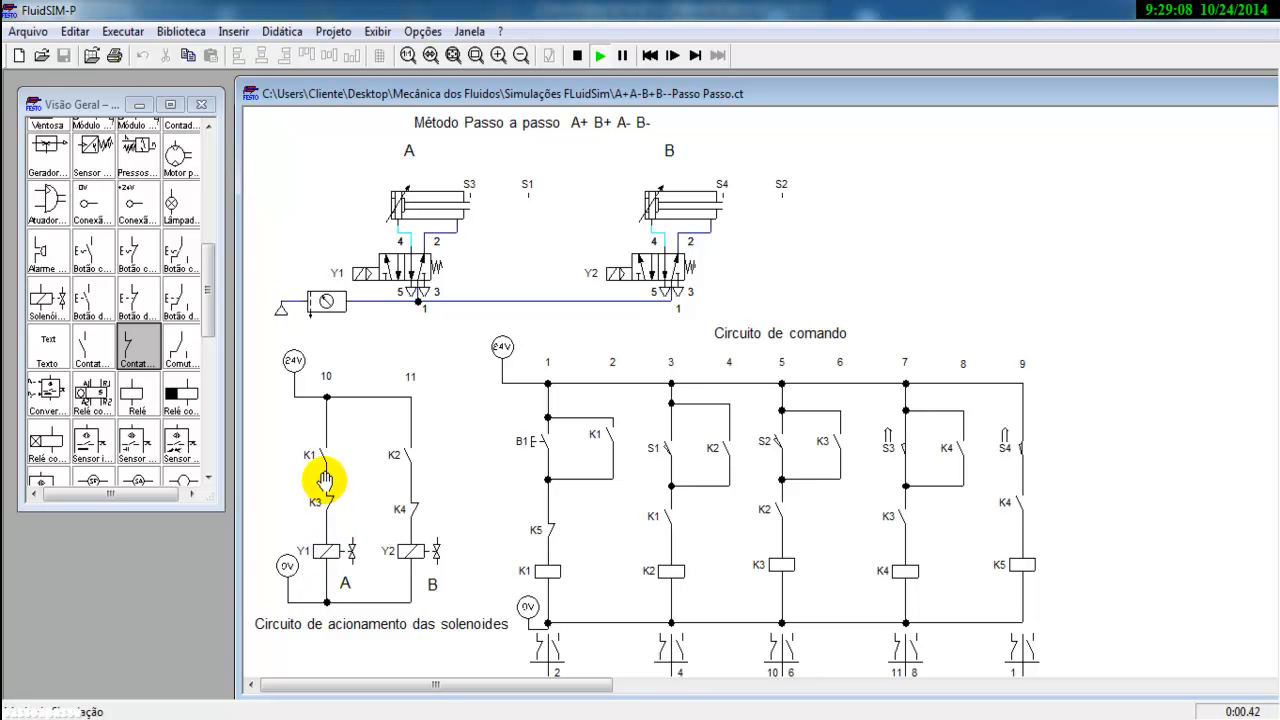
pyautogui.click(549, 435)
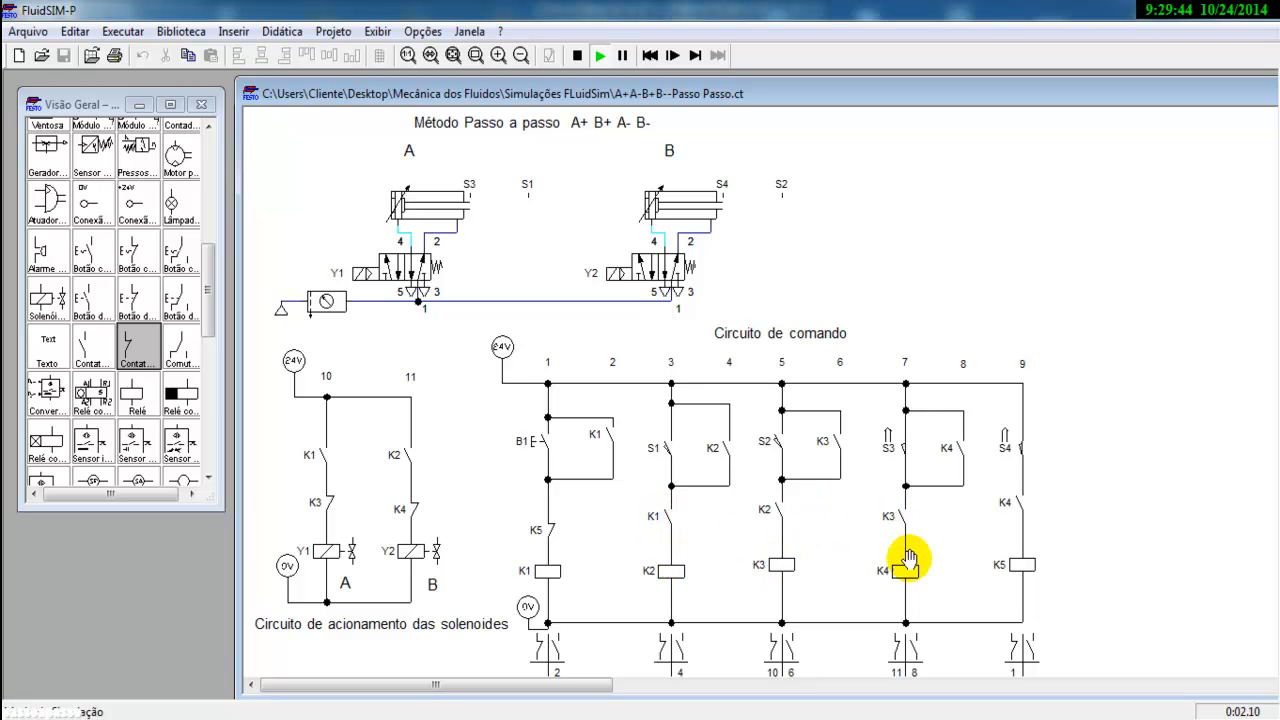
pyautogui.click(545, 432)
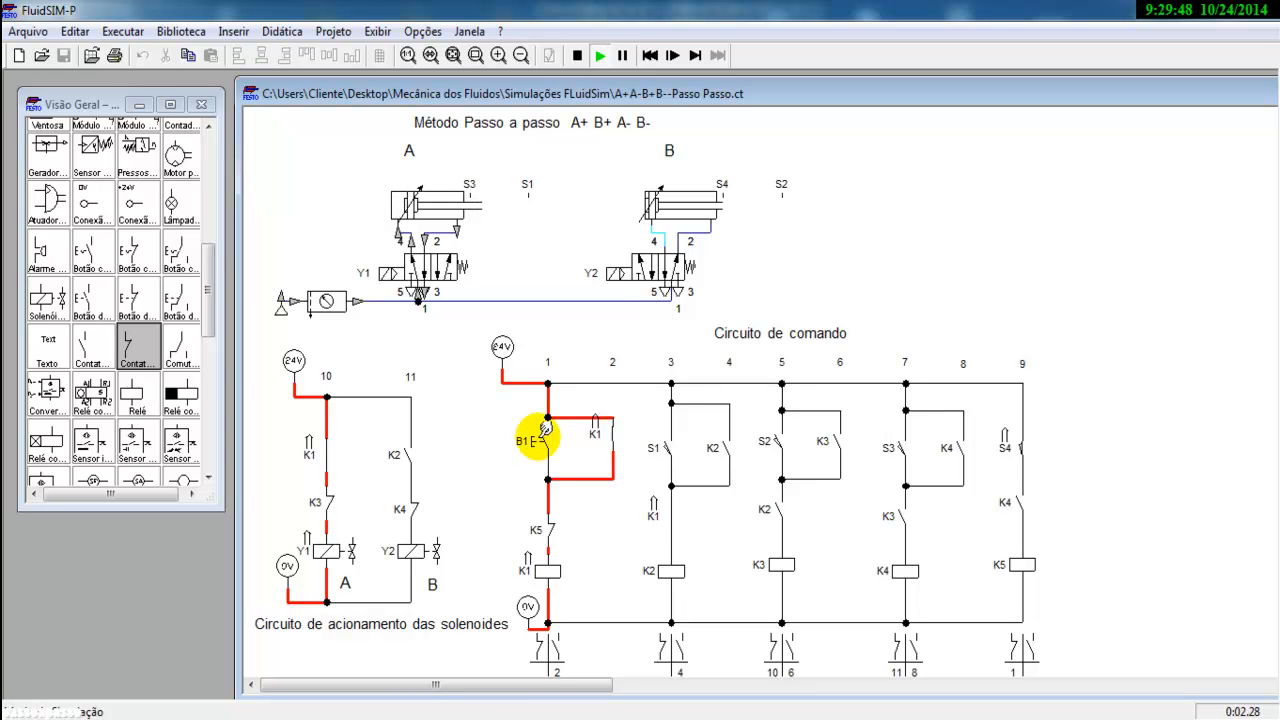